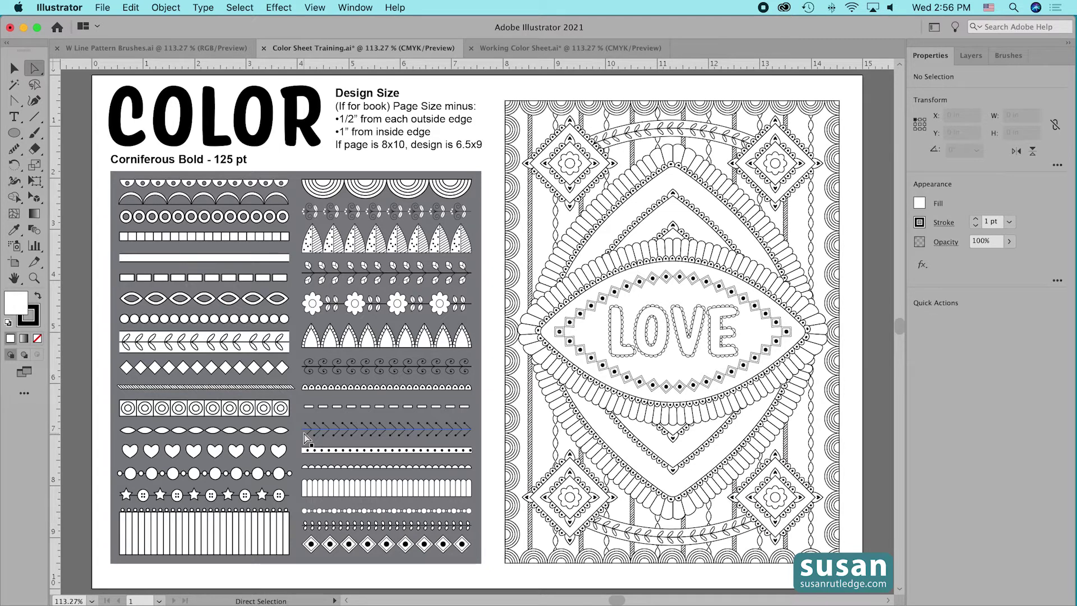
# Review the border designs in W Line Pattern Brushes, and return to the Color Sheet Training document.
pyautogui.click(227, 48)
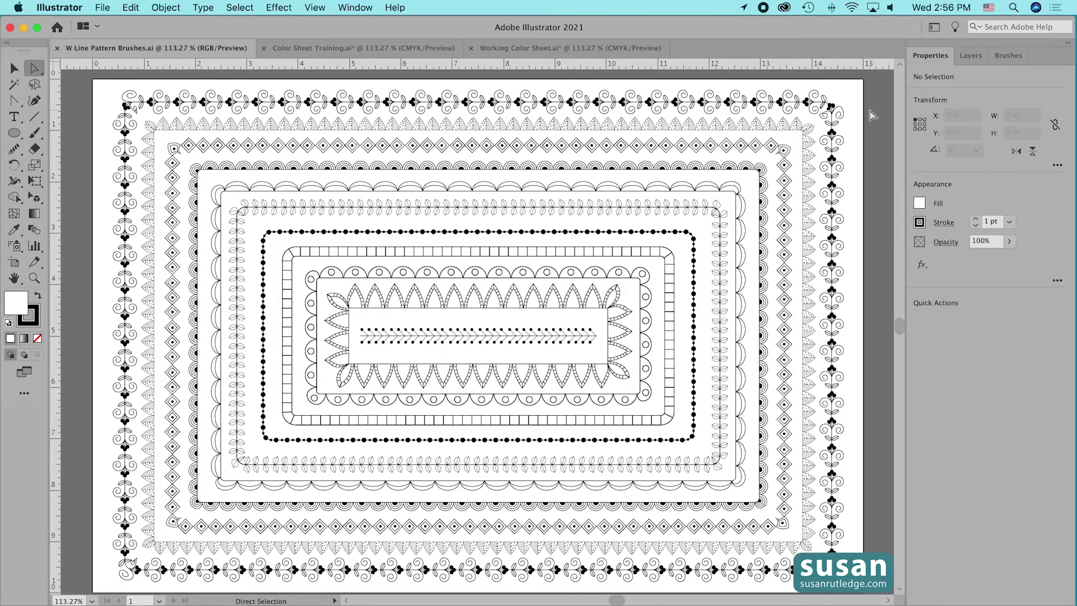
pyautogui.click(362, 48)
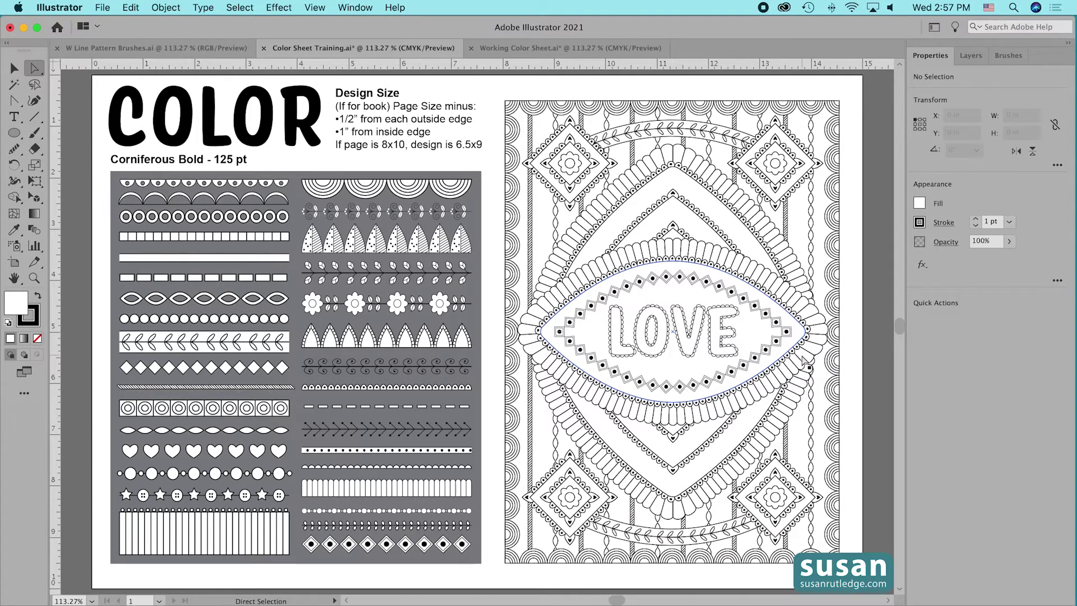
# Place the tile artwork of the concentric-arch brush with the black centre on the empty canvas beside the artboard.
pyautogui.hscroll(8, 803, 360)
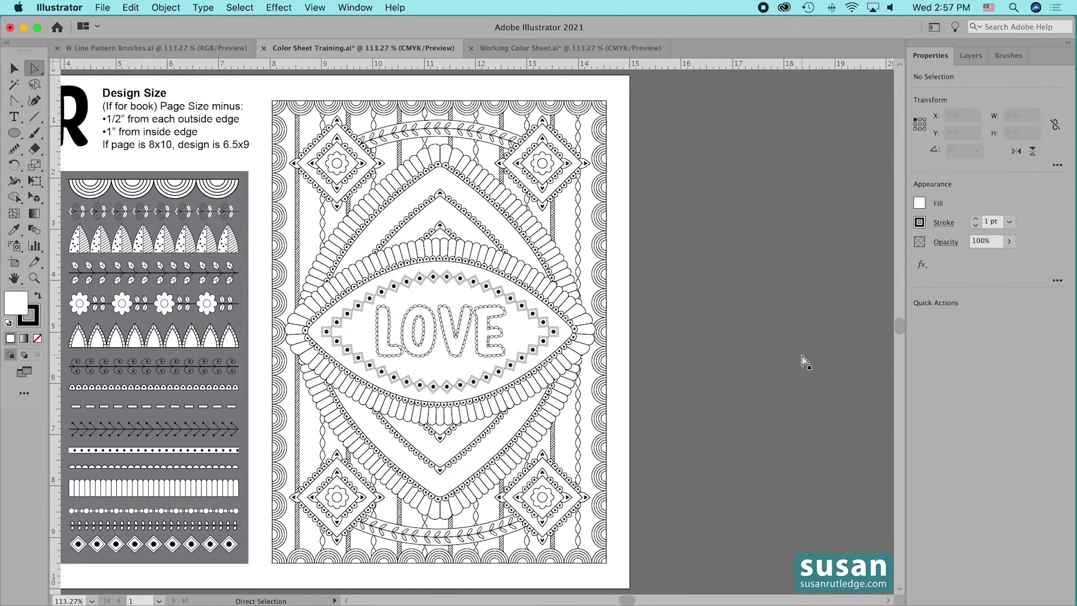
pyautogui.click(1006, 55)
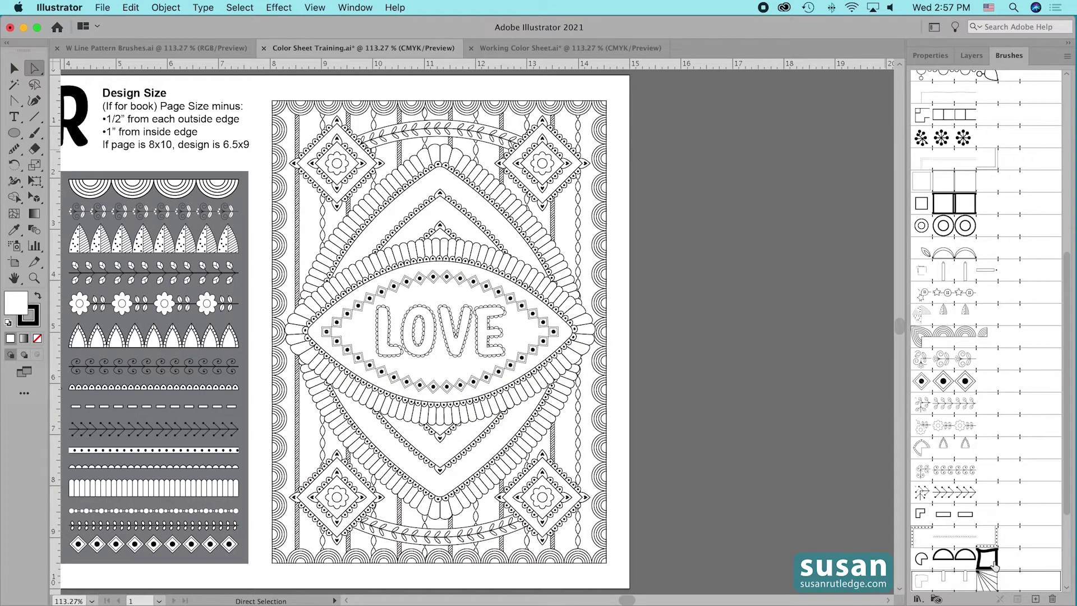
pyautogui.scroll(-5, 994, 566)
pyautogui.moveTo(944, 555)
pyautogui.mouseDown()
pyautogui.moveTo(800, 492)
pyautogui.moveTo(708, 305)
pyautogui.mouseUp()
pyautogui.click(747, 467)
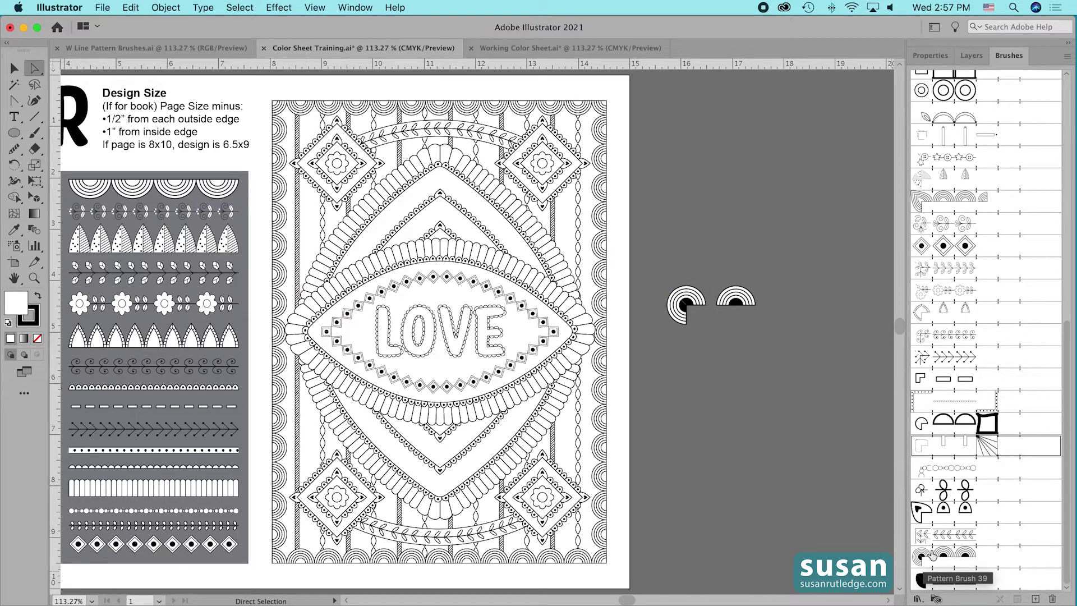
# Ungroup the placed arch brush artwork and delete its corner tile, keeping only the half-circle arch.
pyautogui.moveTo(661, 247)
pyautogui.mouseDown()
pyautogui.moveTo(763, 312)
pyautogui.moveTo(761, 324)
pyautogui.mouseUp()
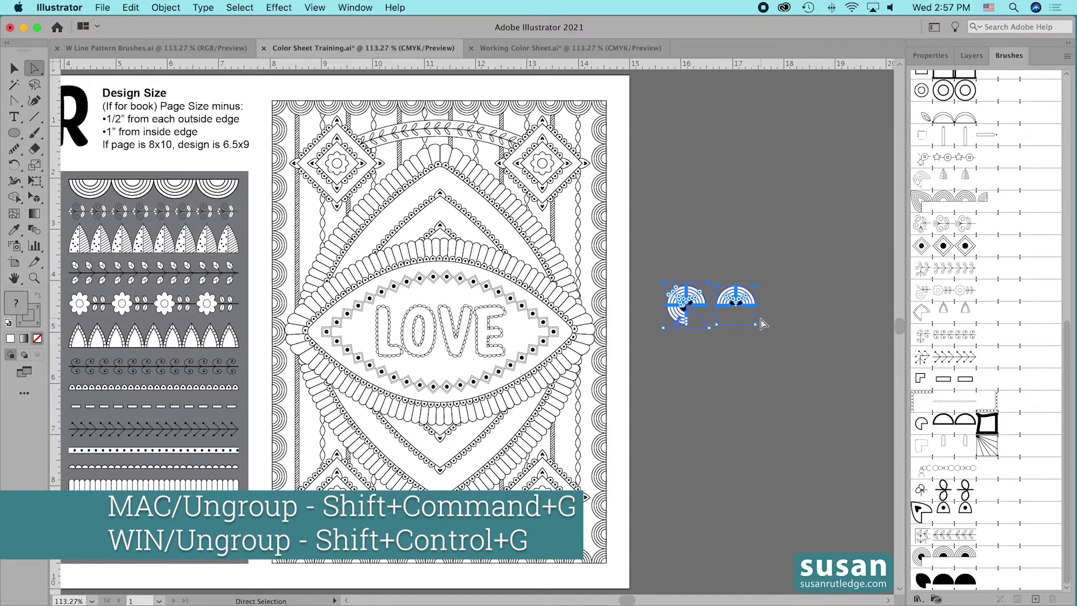
pyautogui.press('shift+super+g')
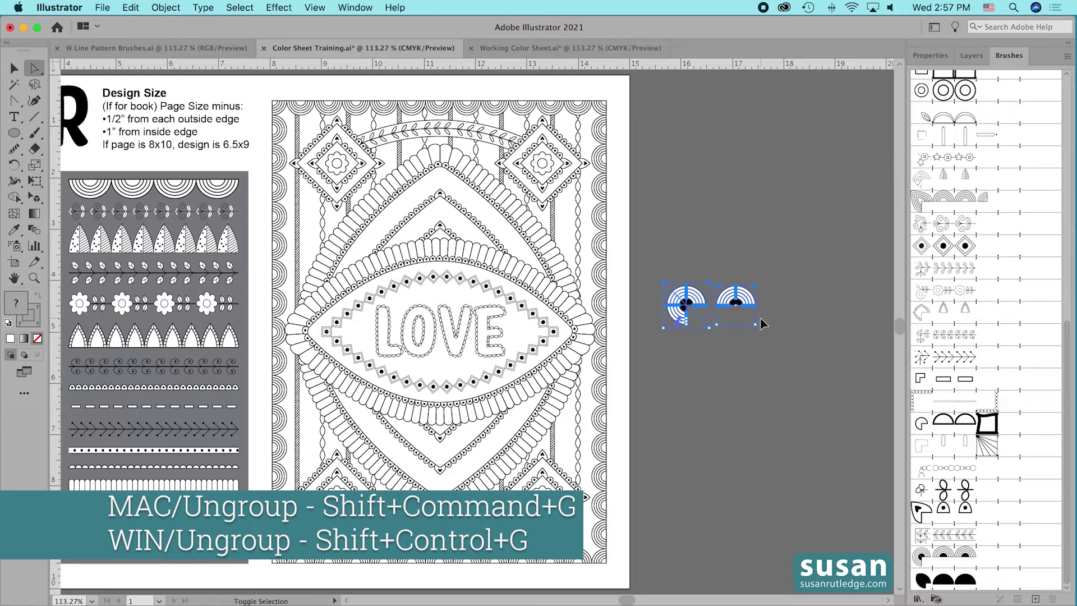
pyautogui.click(676, 307)
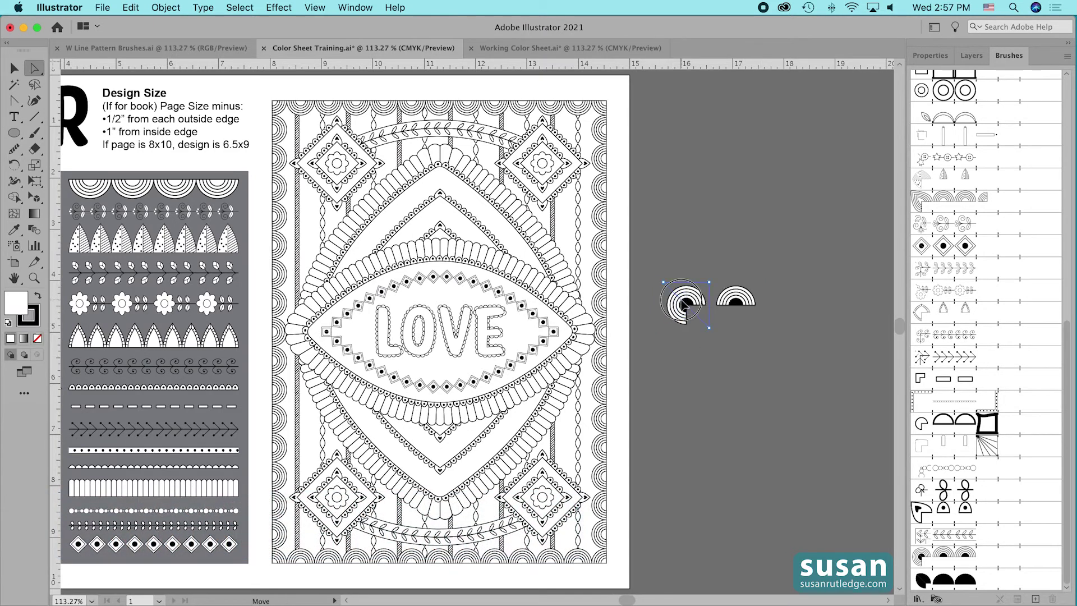
pyautogui.click(685, 305)
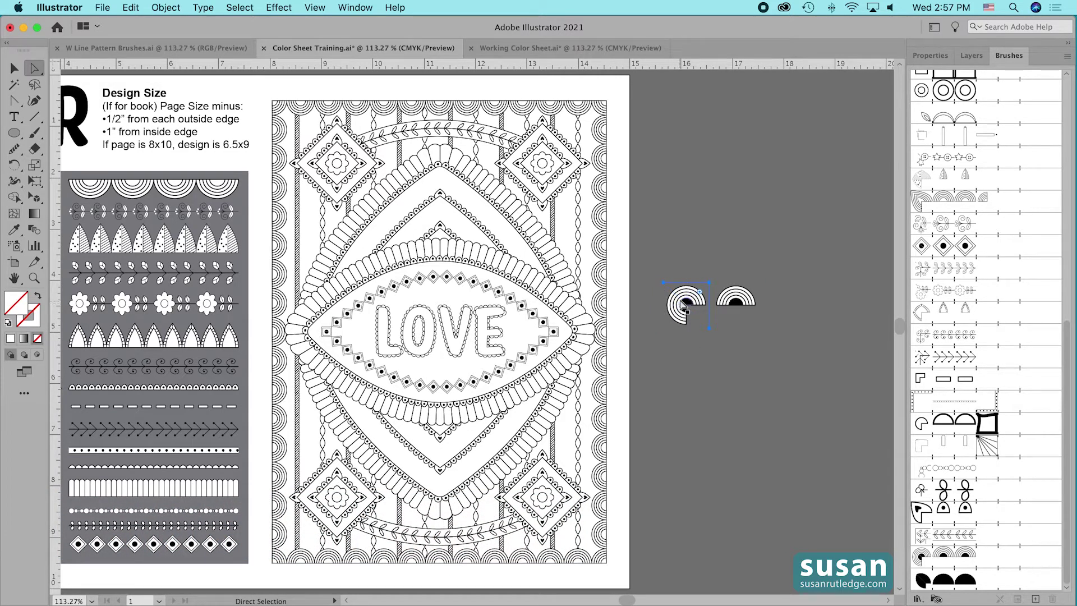
pyautogui.press('Delete')
pyautogui.moveTo(675, 273); pyautogui.dragTo(695, 315)
pyautogui.press('Delete')
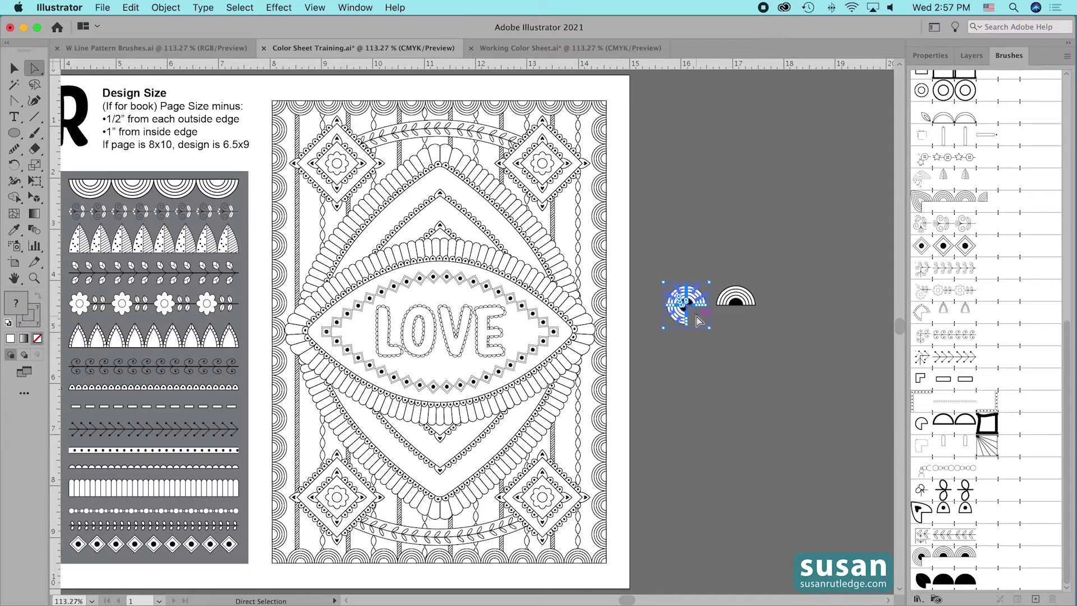
pyautogui.press('Delete')
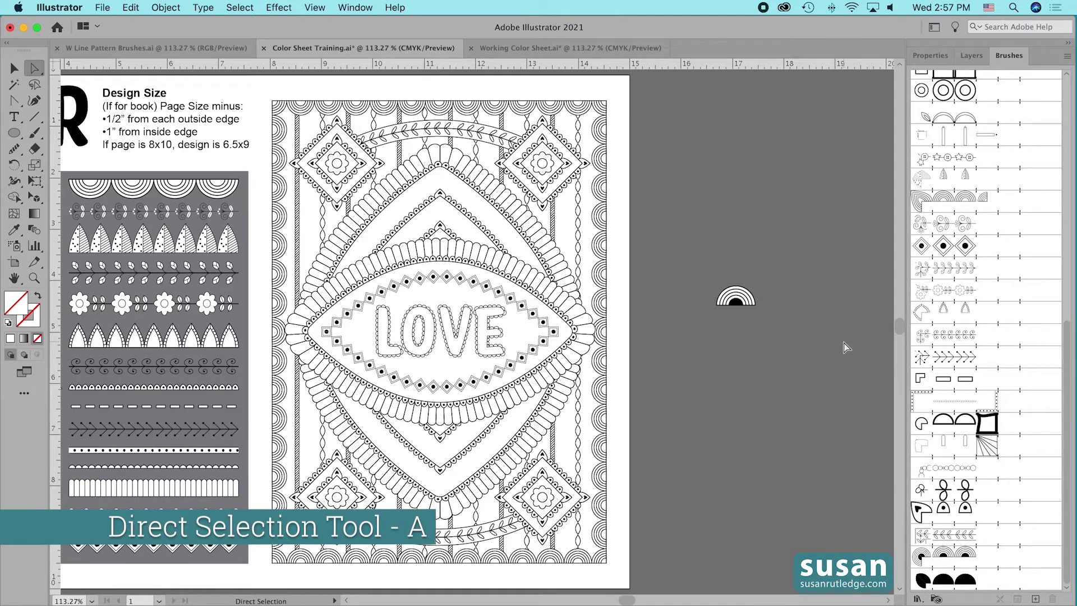
# Fill the black centre half circle of the arch with white.
pyautogui.click(735, 304)
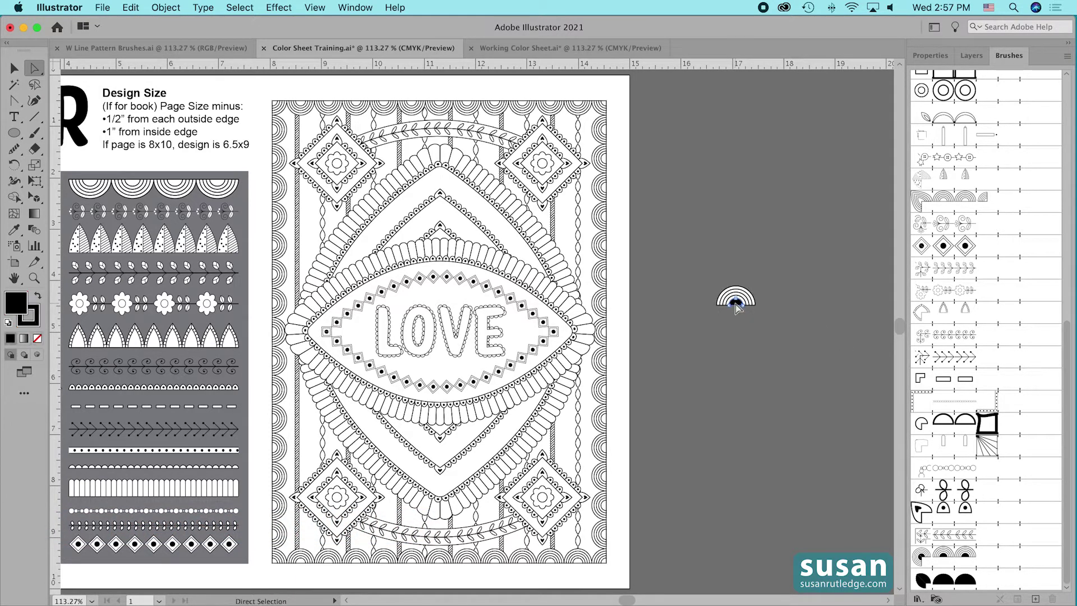
pyautogui.click(931, 54)
pyautogui.click(919, 202)
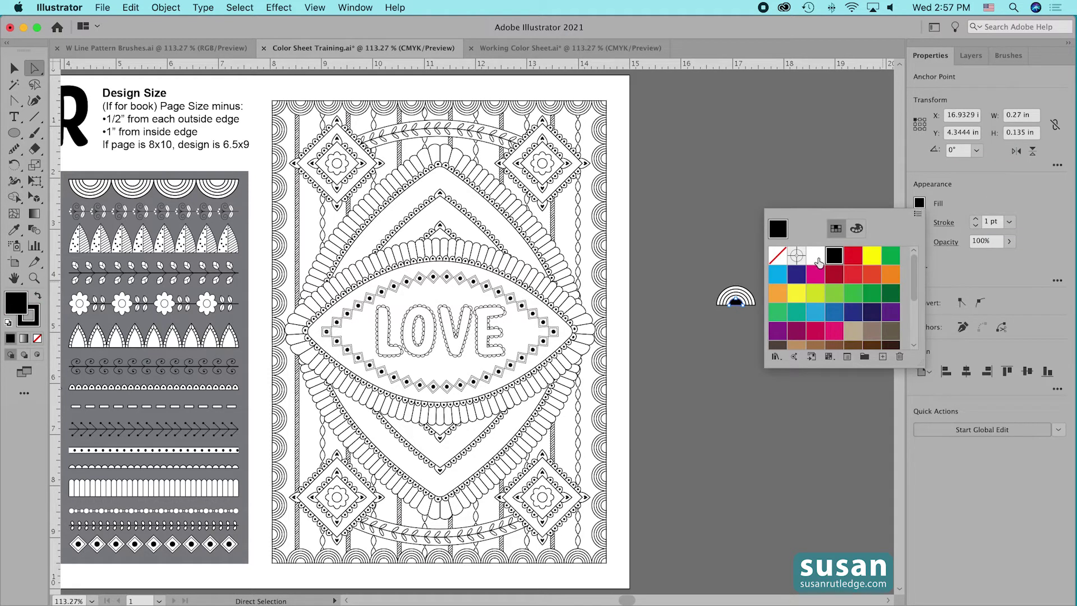
pyautogui.click(815, 255)
# Start a new pattern brush from the recoloured arch, cancel its options, and delete the arch from the canvas.
pyautogui.click(1003, 56)
pyautogui.click(1002, 58)
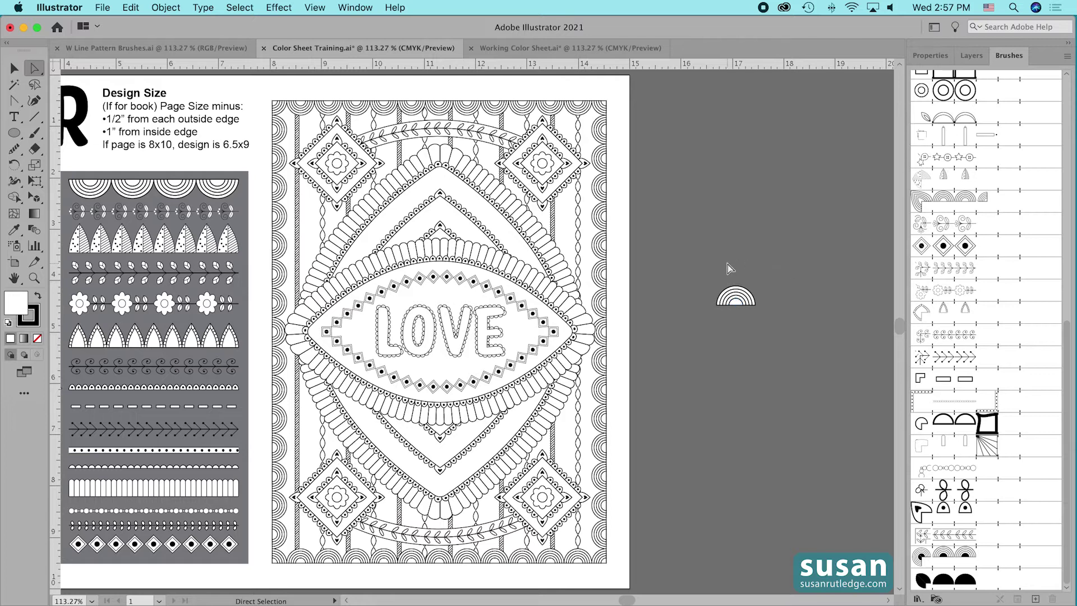
pyautogui.press('v')
pyautogui.click(738, 296)
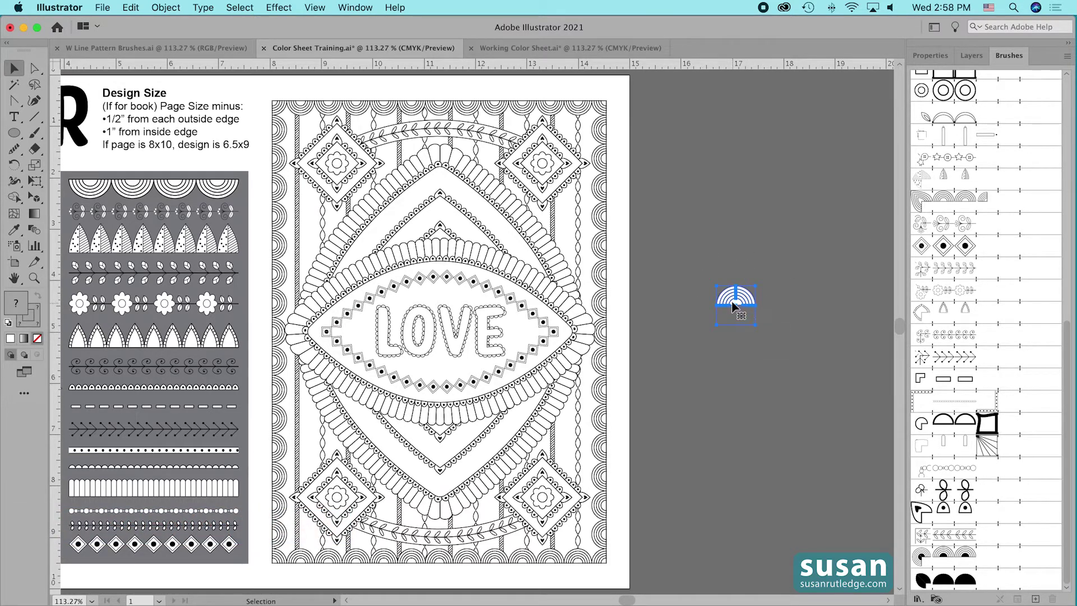
pyautogui.moveTo(736, 305)
pyautogui.mouseDown()
pyautogui.moveTo(731, 353)
pyautogui.moveTo(956, 572)
pyautogui.mouseUp()
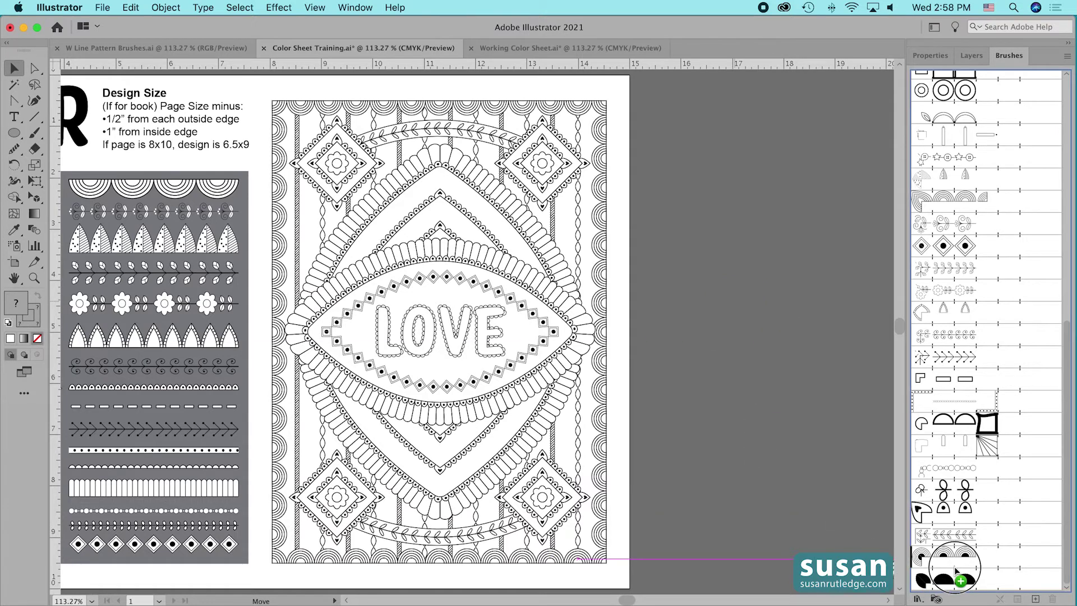
pyautogui.click(277, 321)
pyautogui.click(366, 348)
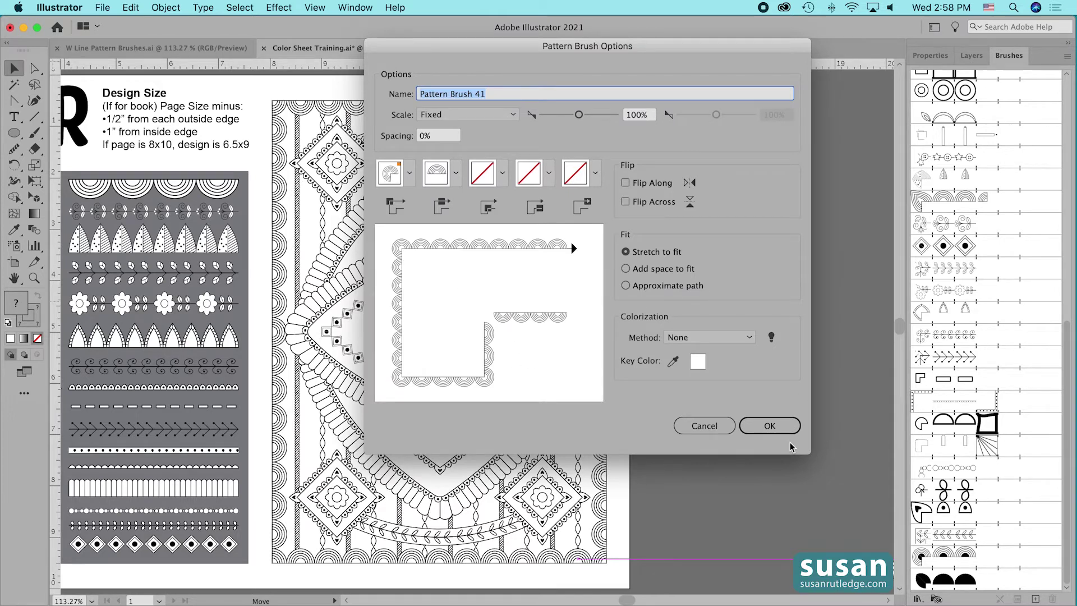
pyautogui.click(708, 426)
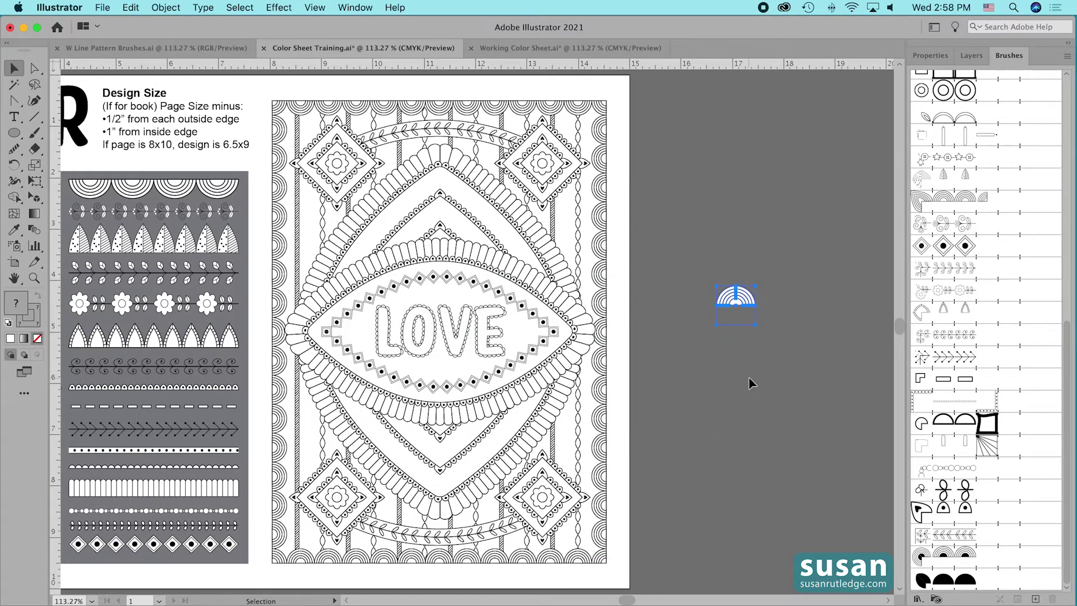
pyautogui.press('Delete')
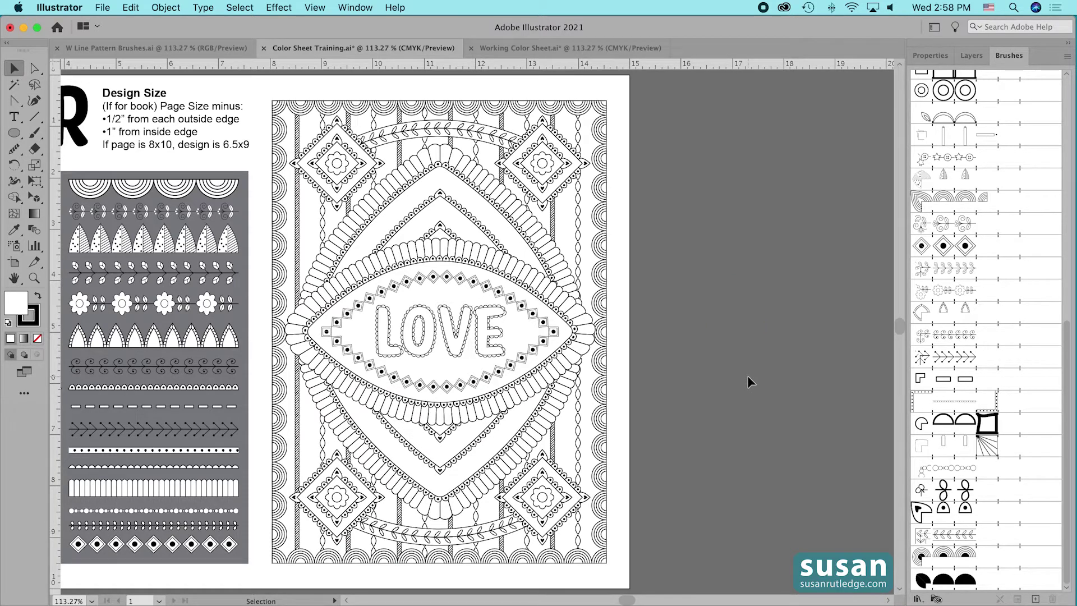
# Place the tile artwork of the solid black half-circle pattern brush on the empty canvas beside the artboard.
pyautogui.press('super+0')
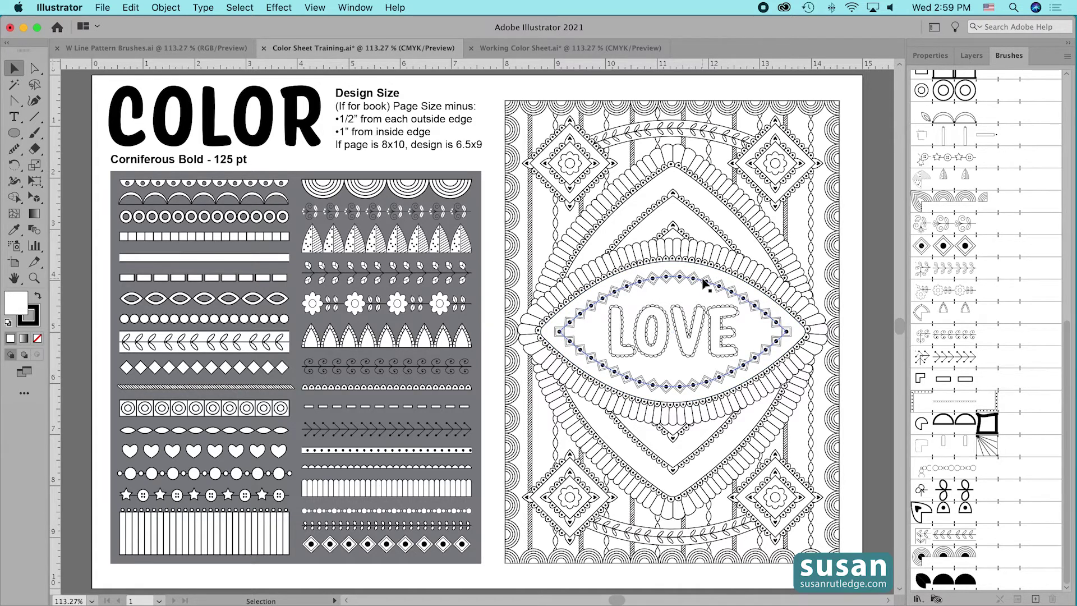
pyautogui.hscroll(10, 703, 283)
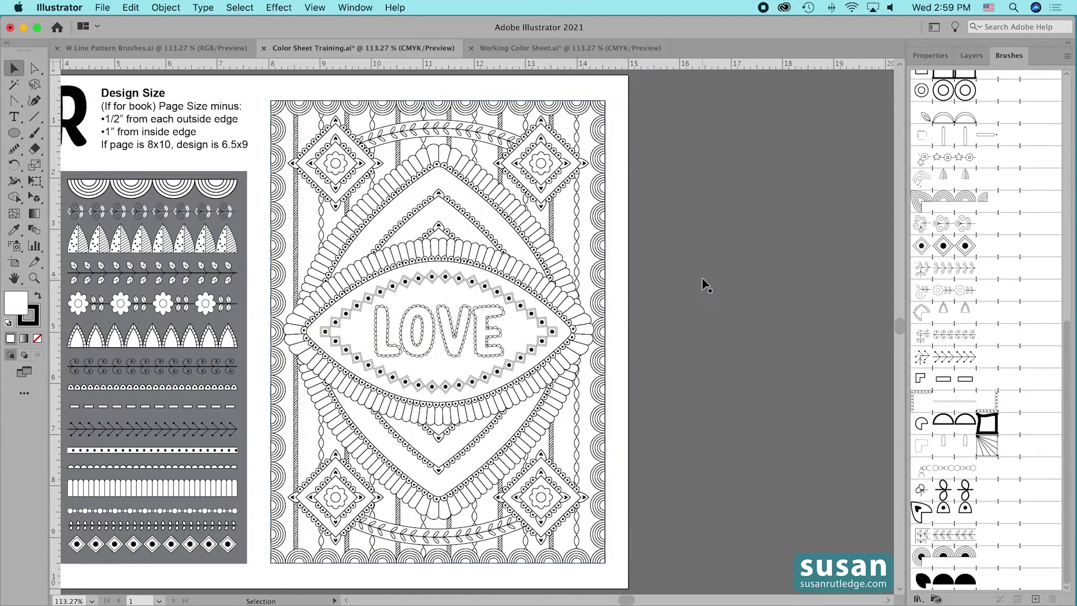
pyautogui.click(946, 583)
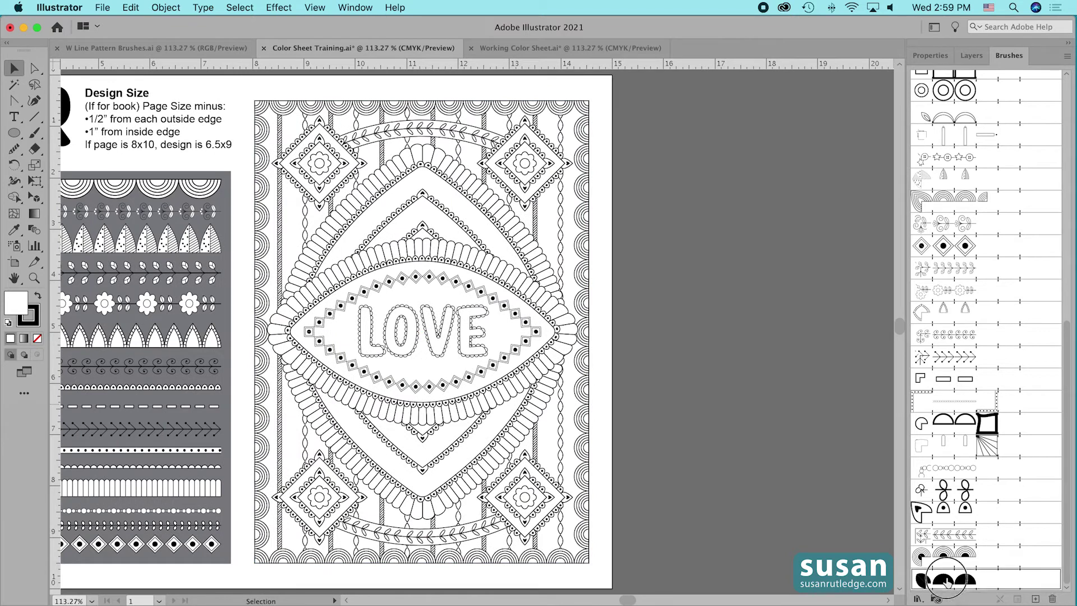
pyautogui.moveTo(946, 580)
pyautogui.mouseDown()
pyautogui.moveTo(896, 558)
pyautogui.moveTo(754, 260)
pyautogui.moveTo(742, 260)
pyautogui.mouseUp()
# Ungroup the solid brush artwork, delete its corner tile and move the remaining half circle lower on the canvas.
pyautogui.moveTo(663, 222); pyautogui.dragTo(812, 287)
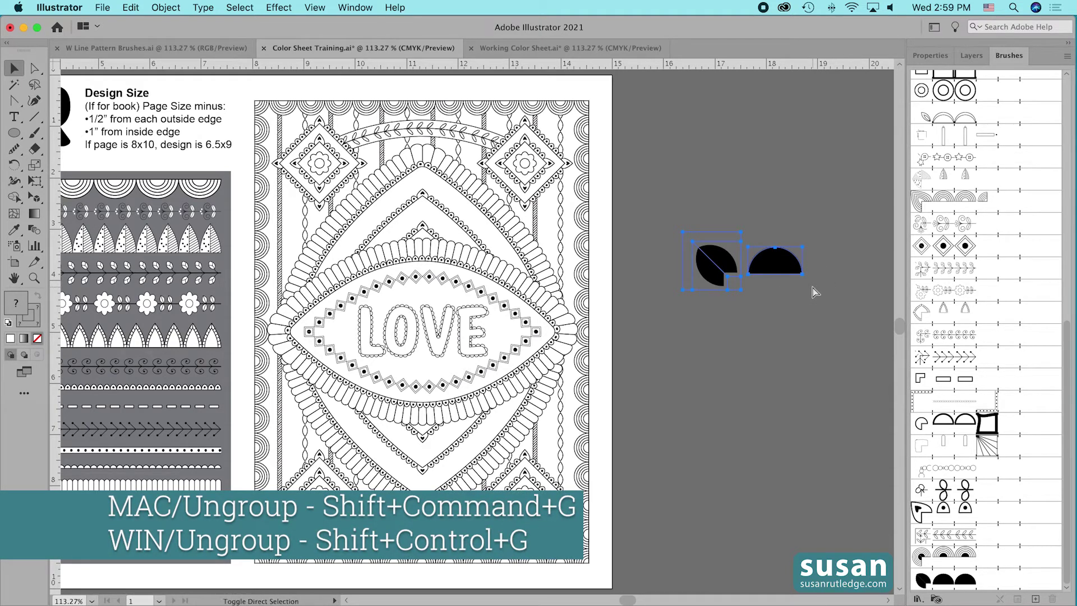
pyautogui.click(744, 302)
pyautogui.click(707, 268)
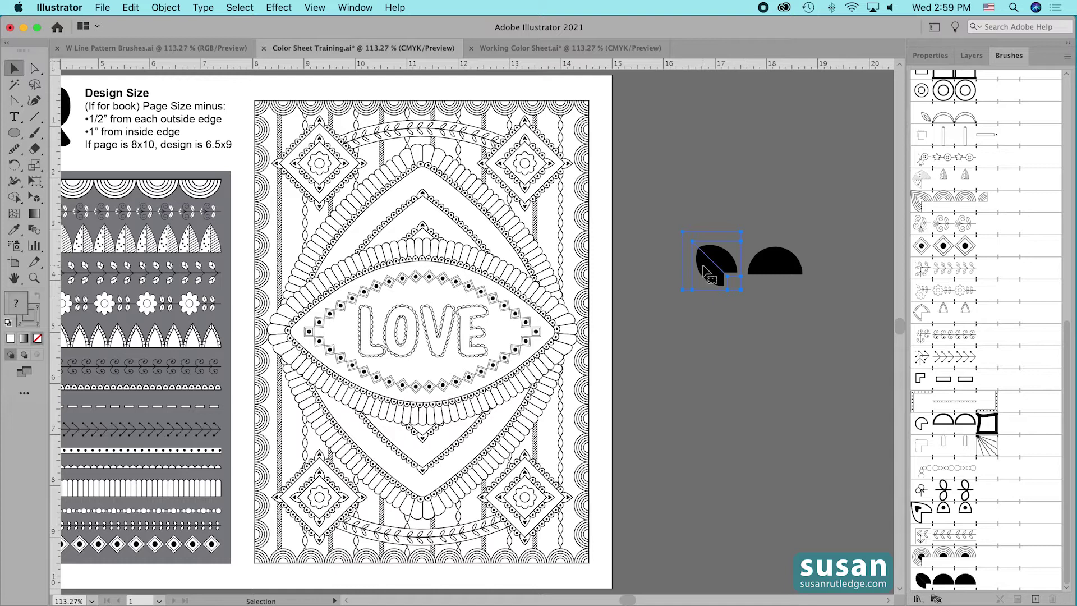
pyautogui.press('Delete')
pyautogui.moveTo(775, 262); pyautogui.dragTo(745, 369)
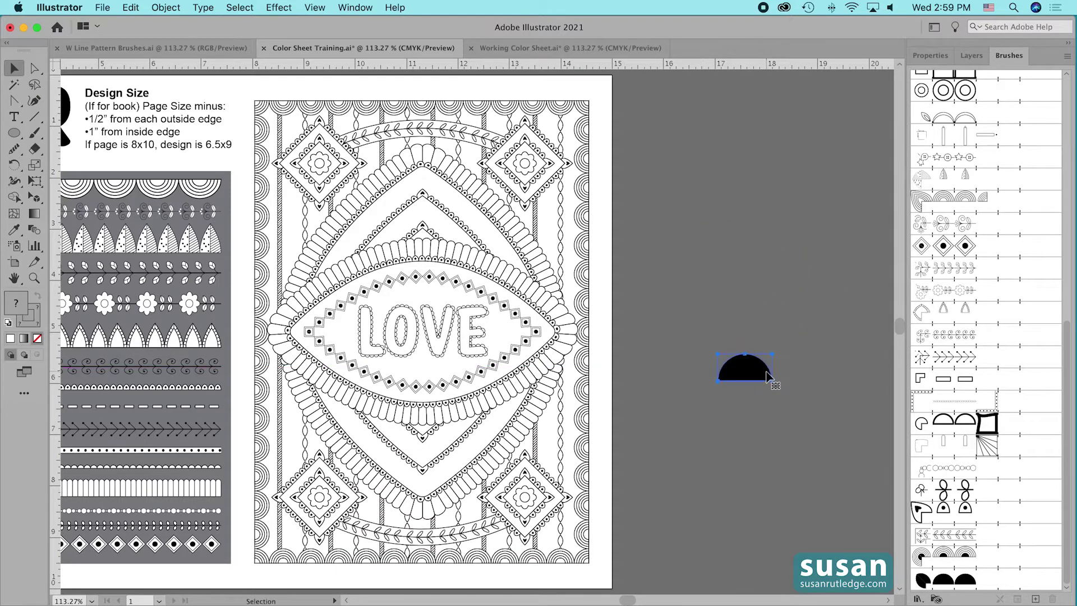
# Draw a circle above the black half circle and apply the solid black half-circle pattern brush to its stroke.
pyautogui.press('l')
pyautogui.moveTo(678, 138); pyautogui.dragTo(809, 293)
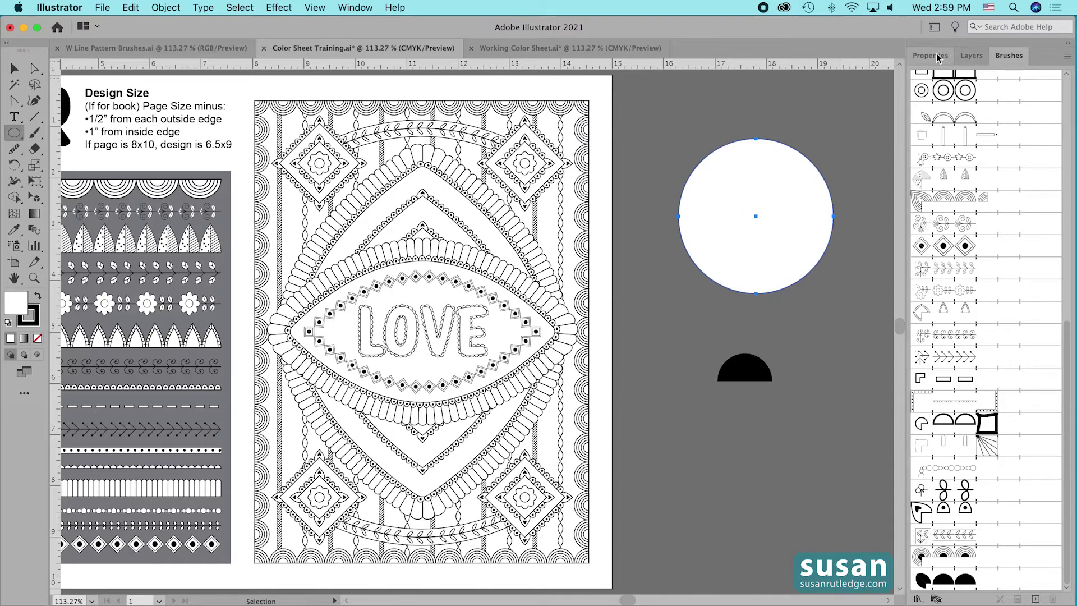
pyautogui.click(963, 583)
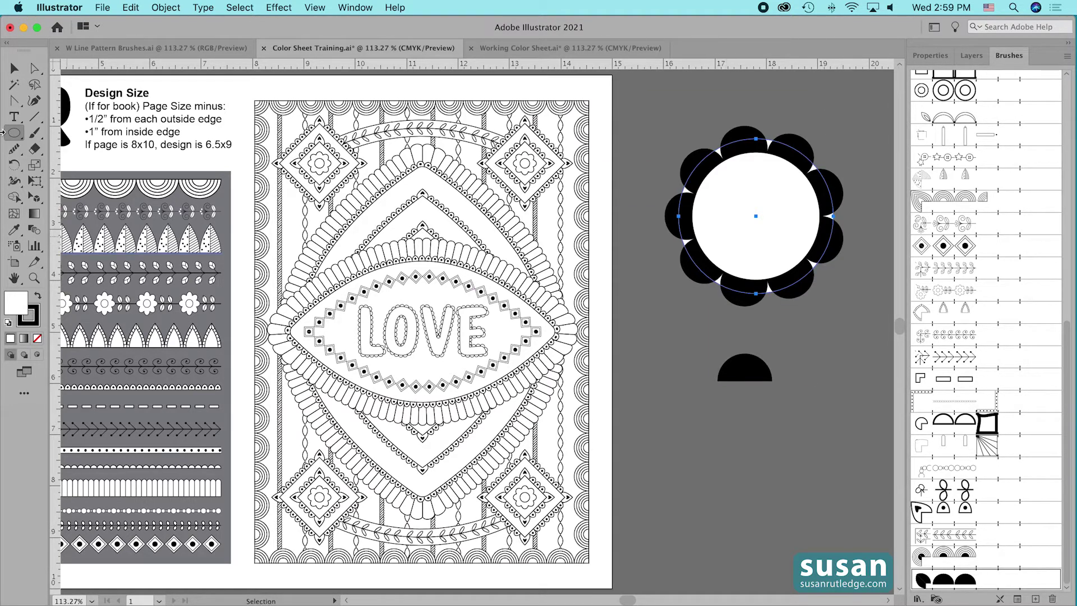
# Ungroup the black half-circle tile and delete its unfilled bounding rectangle, leaving only the half-circle path.
pyautogui.click(13, 68)
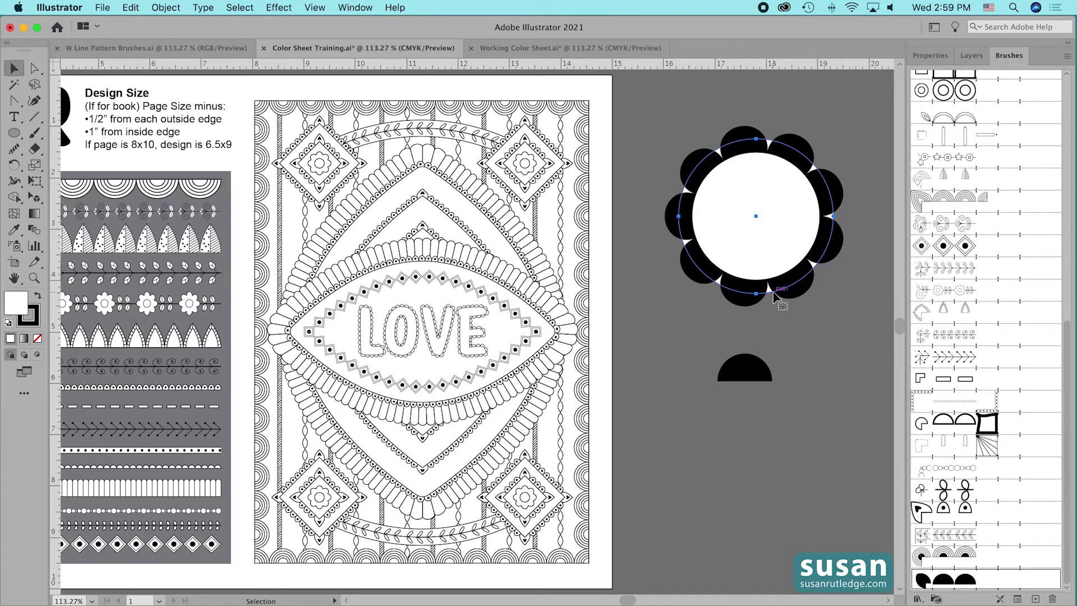
pyautogui.click(739, 370)
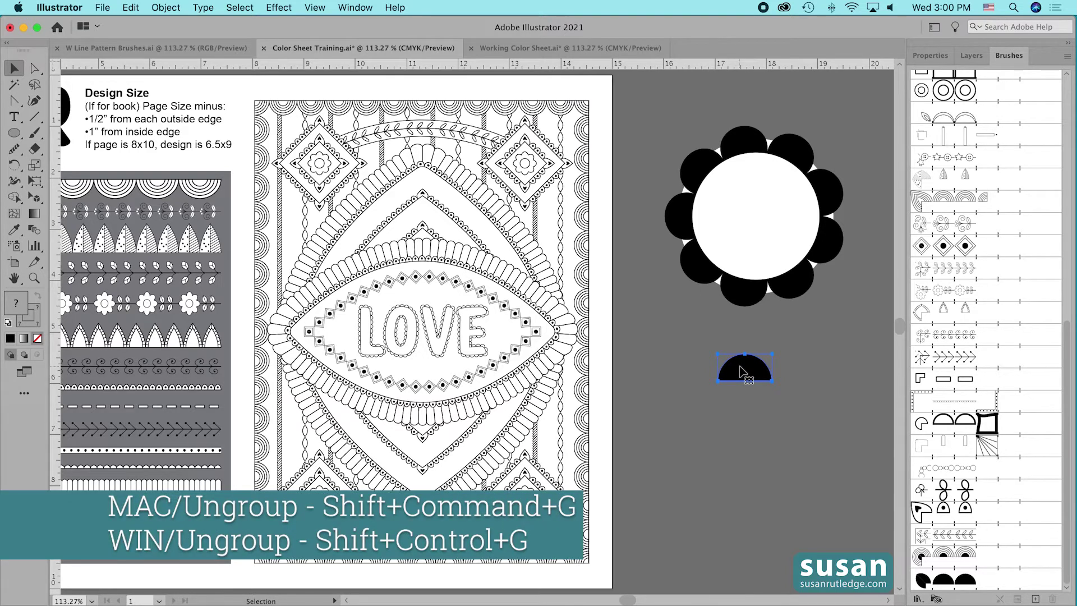
pyautogui.press('shift+super+g')
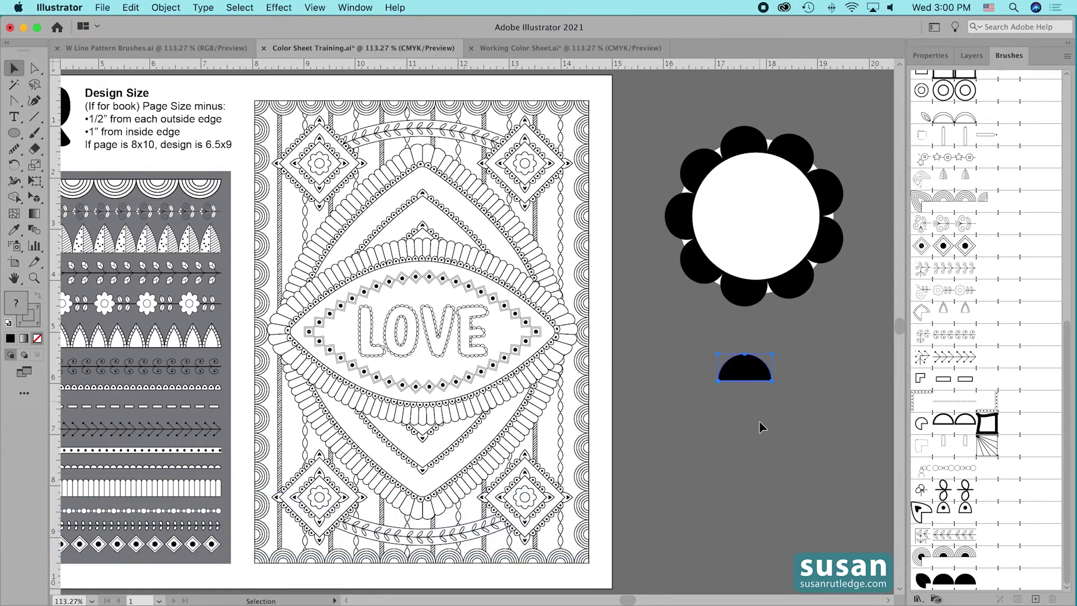
pyautogui.click(786, 392)
pyautogui.click(763, 364)
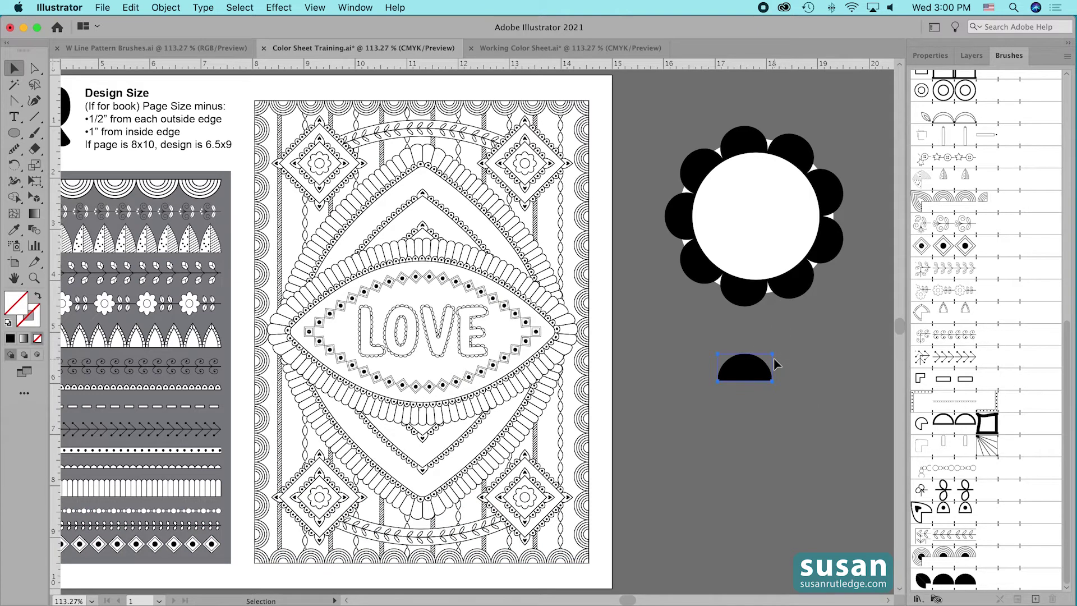
pyautogui.press('Delete')
pyautogui.moveTo(751, 373); pyautogui.dragTo(753, 370)
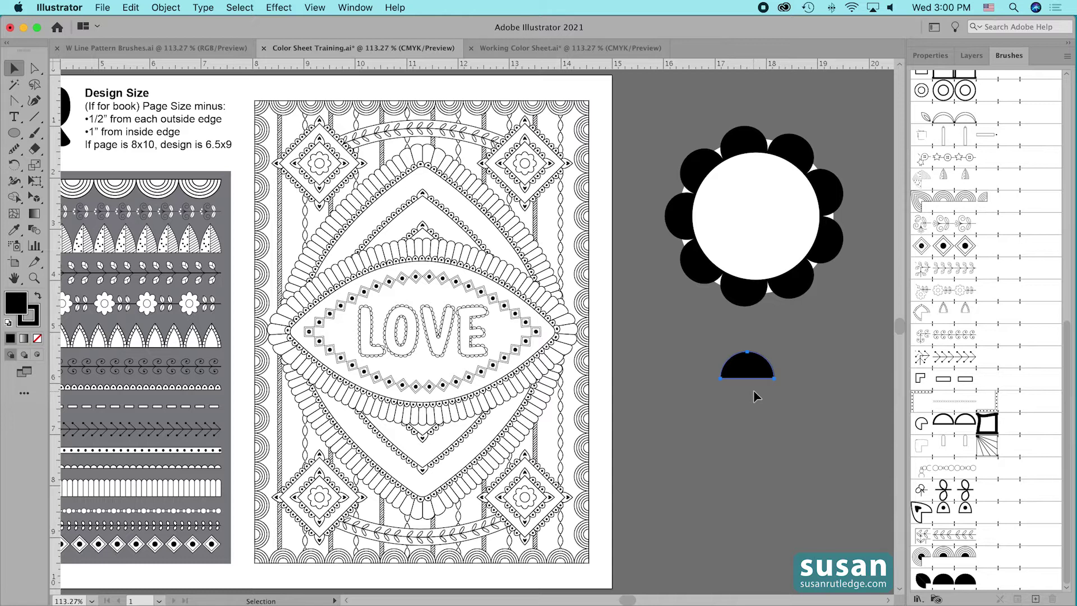
# Switch to Outline view and duplicate the half circle straight down by 0.52 in, directly beneath the original.
pyautogui.press('super+y')
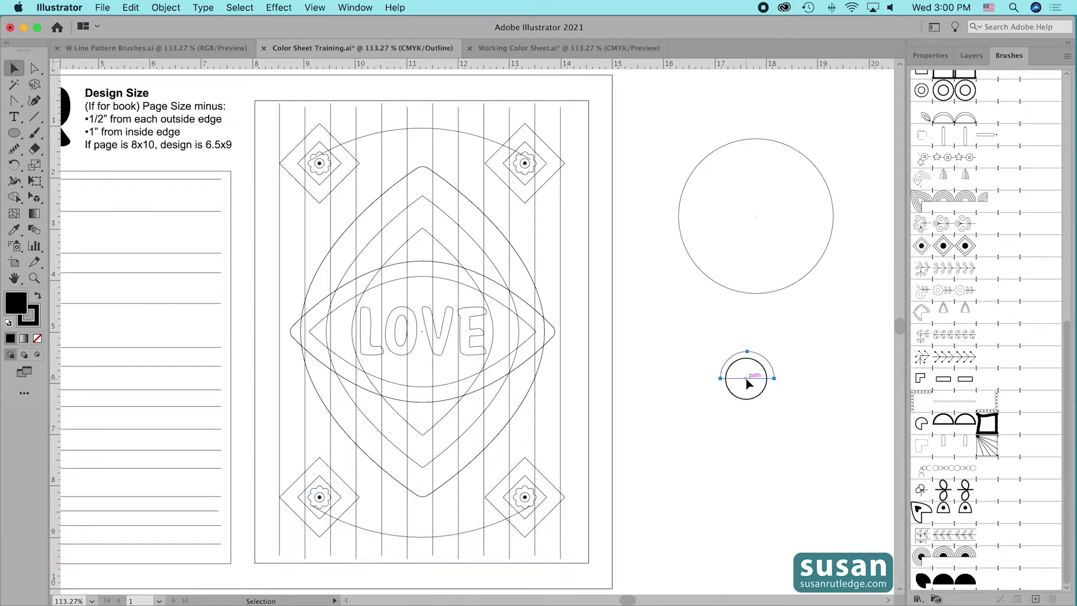
pyautogui.moveTo(746, 378); pyautogui.dragTo(750, 411)
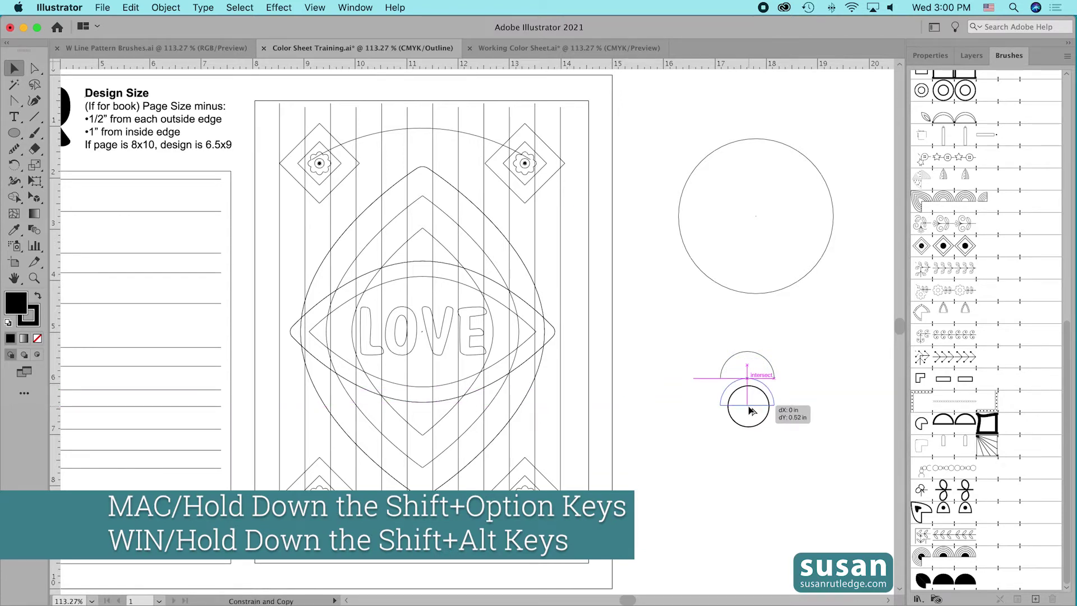
pyautogui.moveTo(749, 406); pyautogui.dragTo(749, 407)
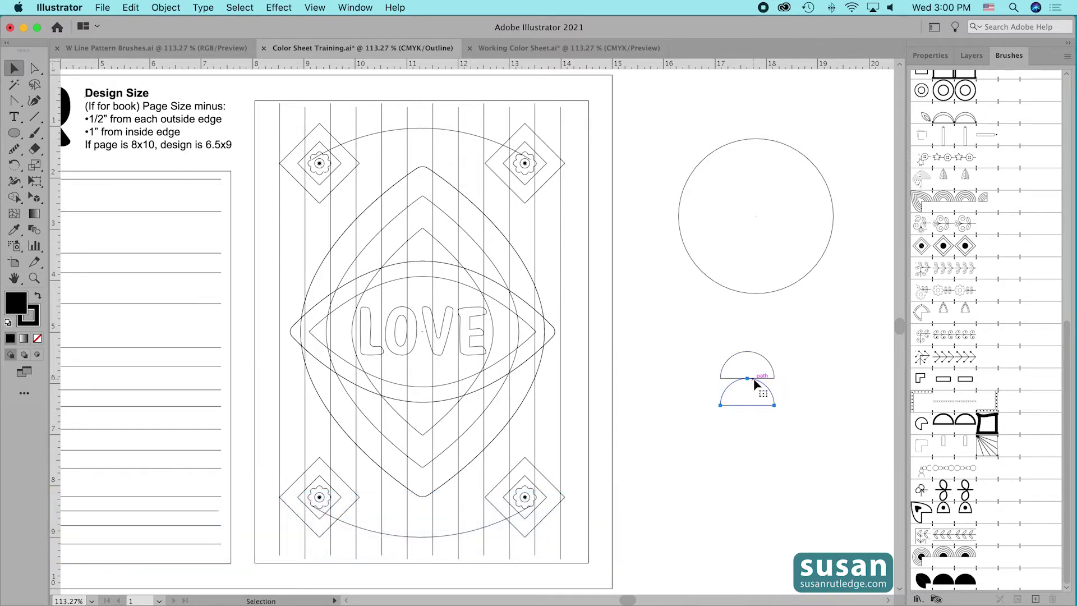
# Make sure Smart Guides are on, deselect the half circles, and set the Rectangle tool to no fill and no stroke.
pyautogui.click(315, 8)
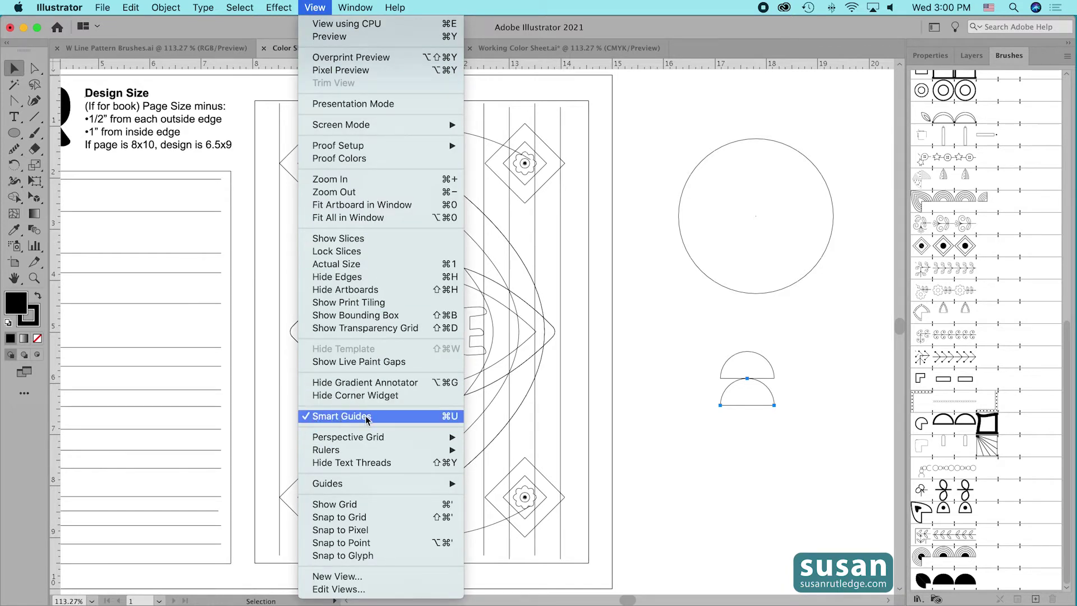
pyautogui.click(734, 476)
pyautogui.click(746, 415)
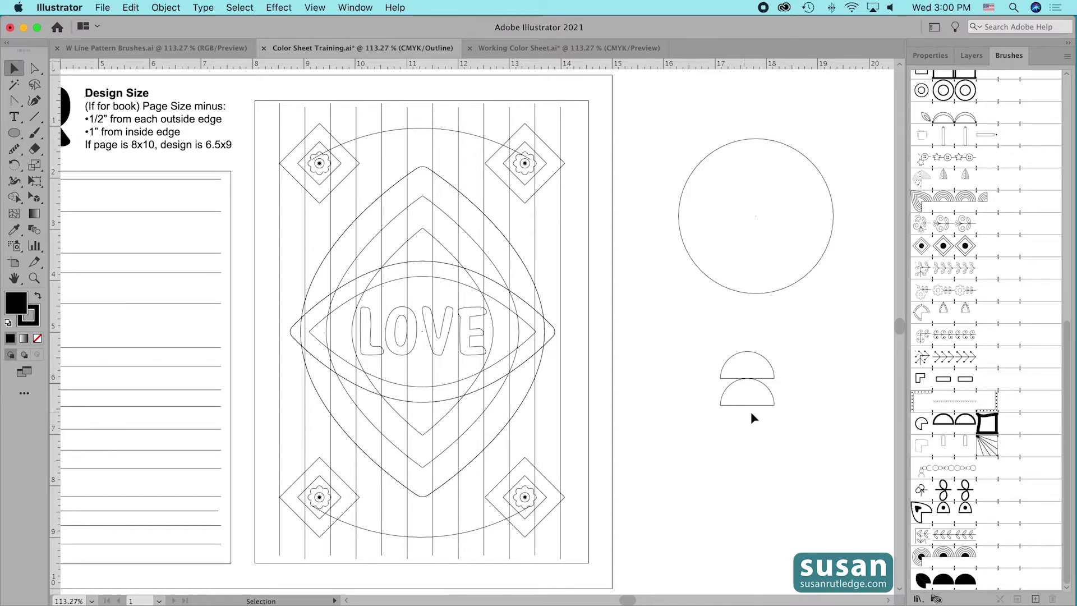
pyautogui.click(933, 58)
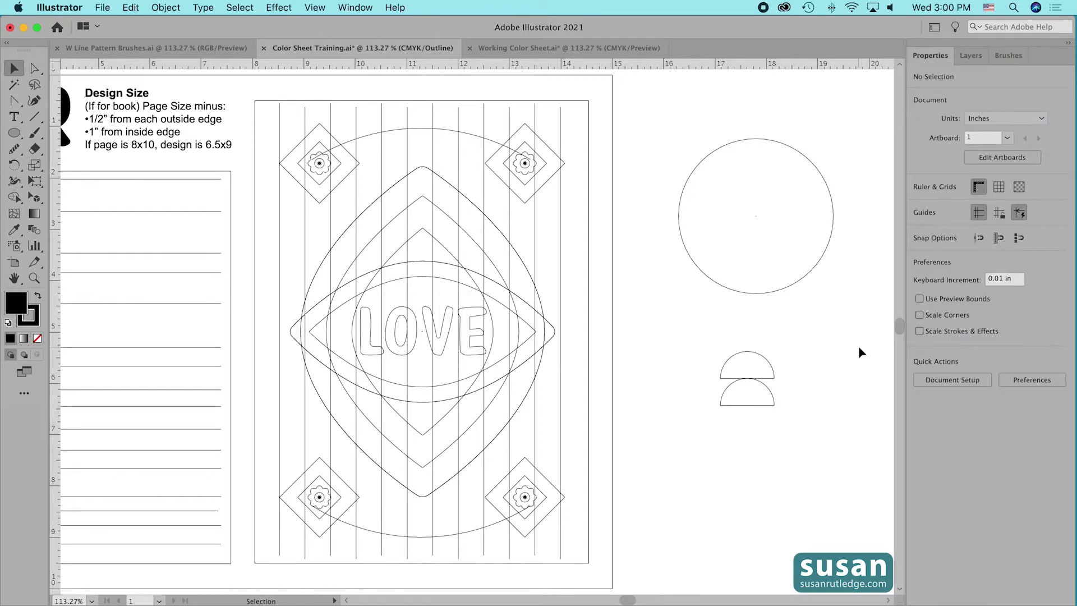
pyautogui.press('m')
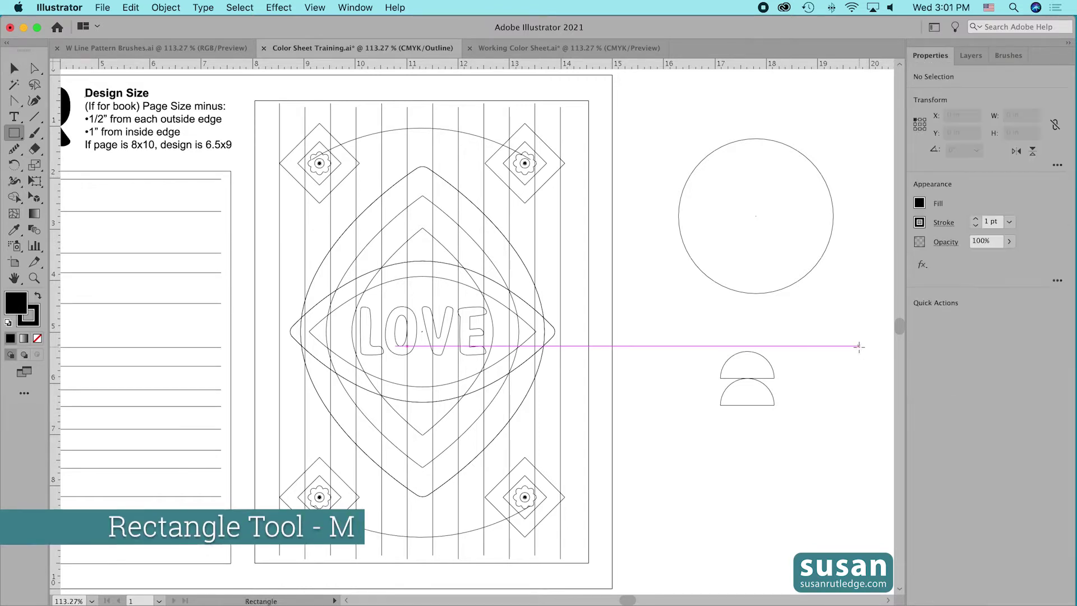
pyautogui.click(919, 206)
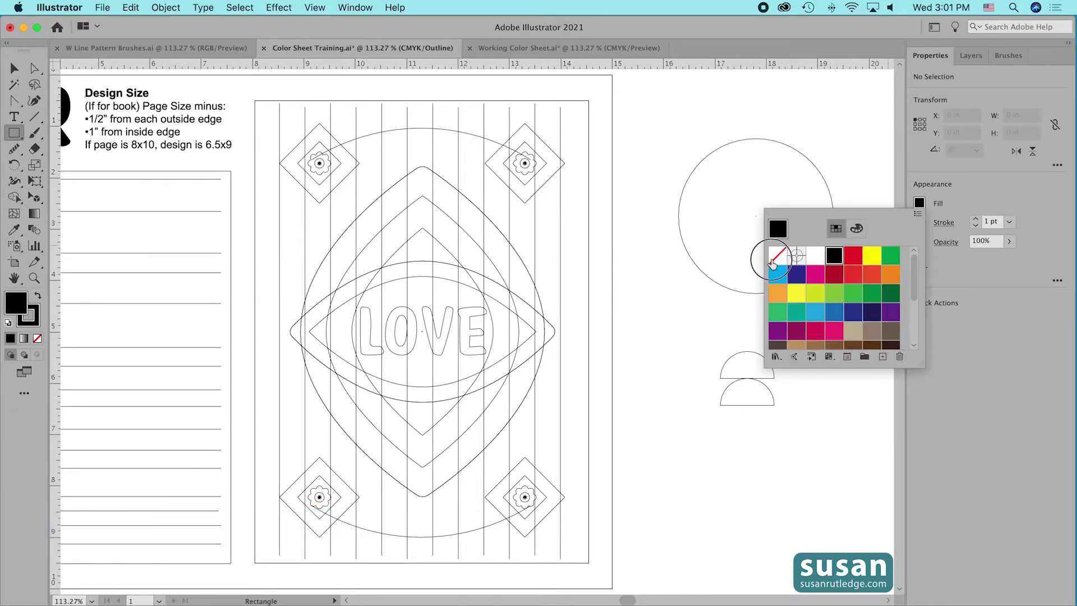
pyautogui.click(773, 259)
pyautogui.click(976, 225)
pyautogui.click(976, 226)
pyautogui.click(975, 226)
pyautogui.click(976, 226)
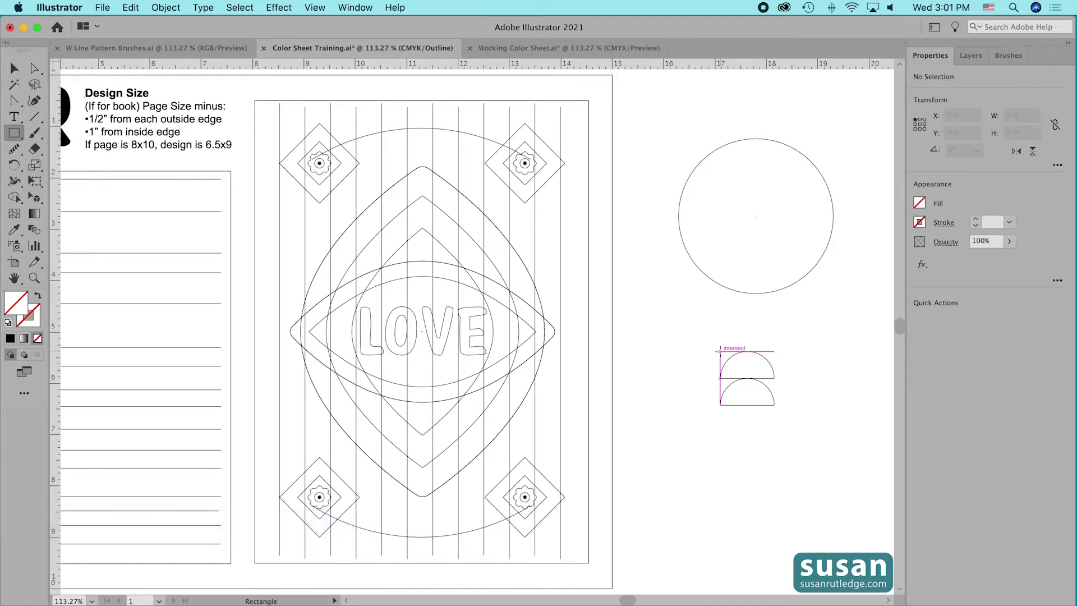
# Draw an unfilled, unstroked rectangle of about 1.05 × 1.05 in exactly enclosing both half circles, and send it to the back.
pyautogui.click(720, 351)
pyautogui.moveTo(720, 351); pyautogui.dragTo(775, 405)
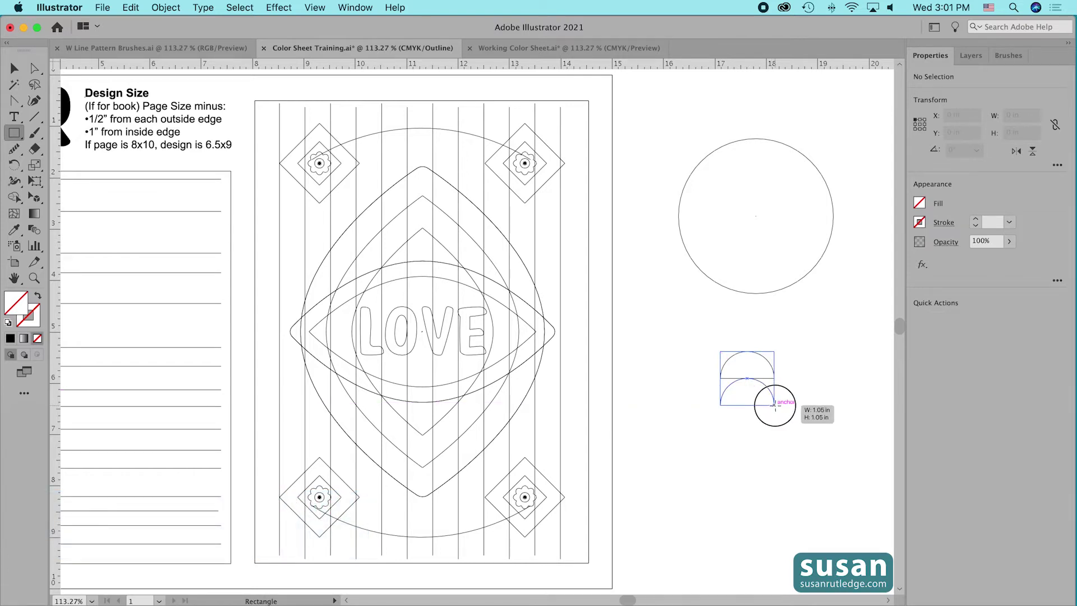
pyautogui.moveTo(774, 405); pyautogui.dragTo(775, 405)
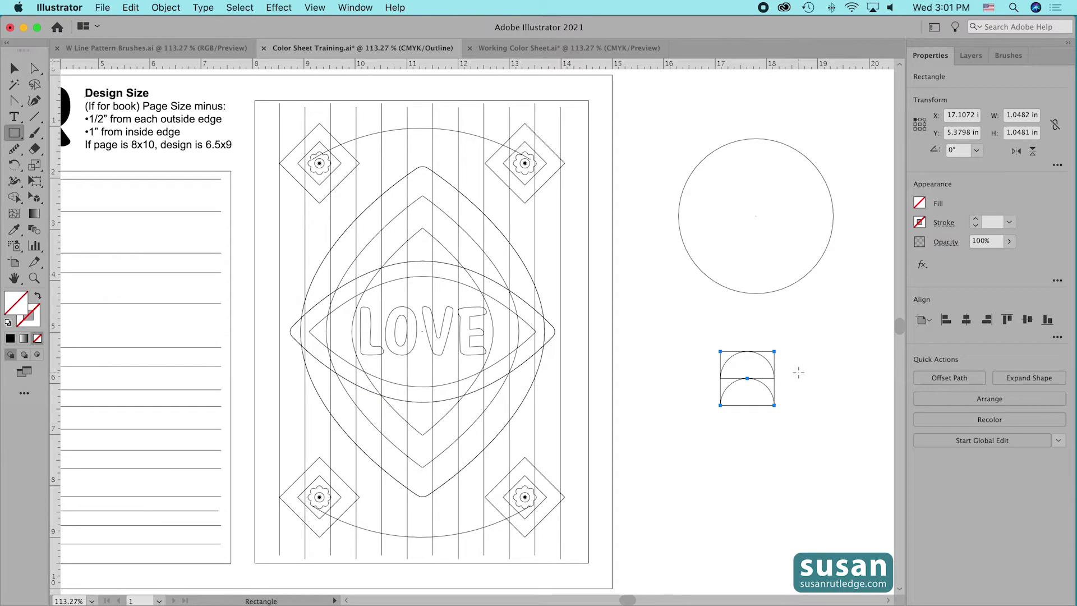
pyautogui.press('super+shift+bracketleft')
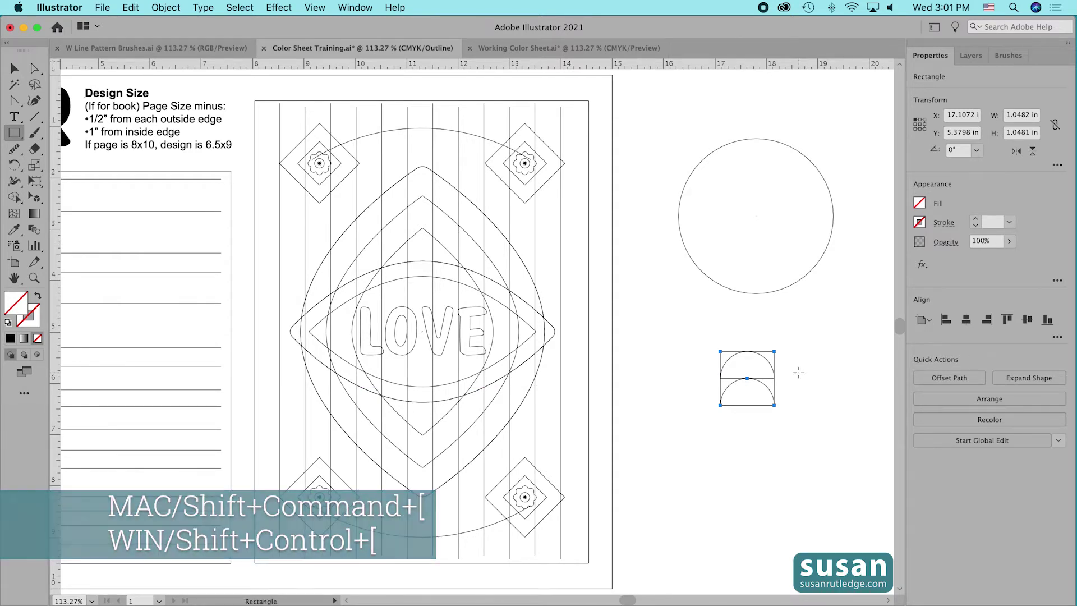
# Delete the lower half circle from inside the bounding rectangle and return to Preview mode.
pyautogui.press('v')
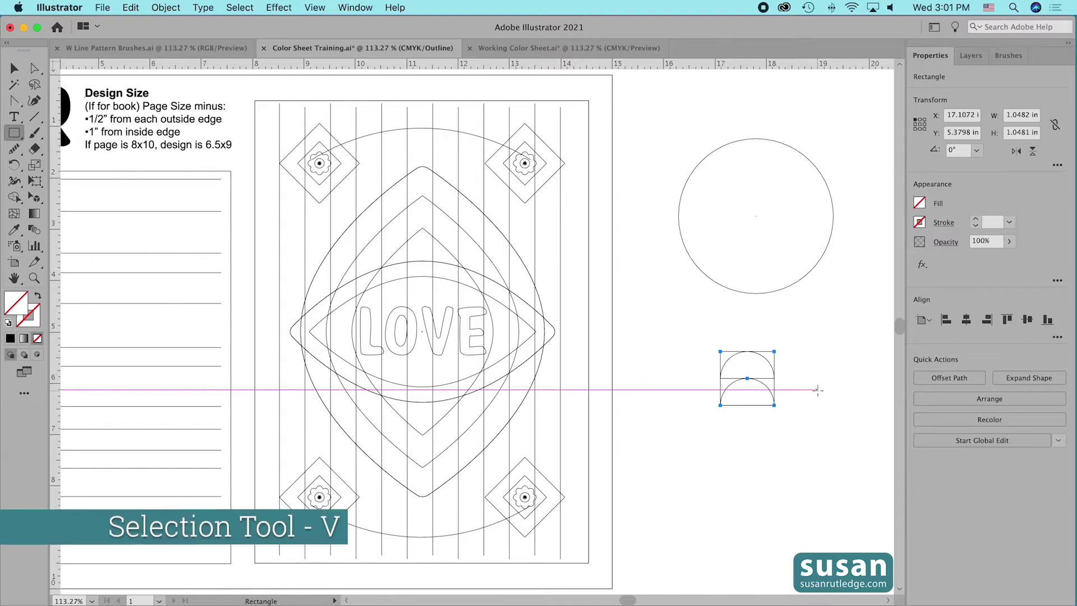
pyautogui.click(747, 393)
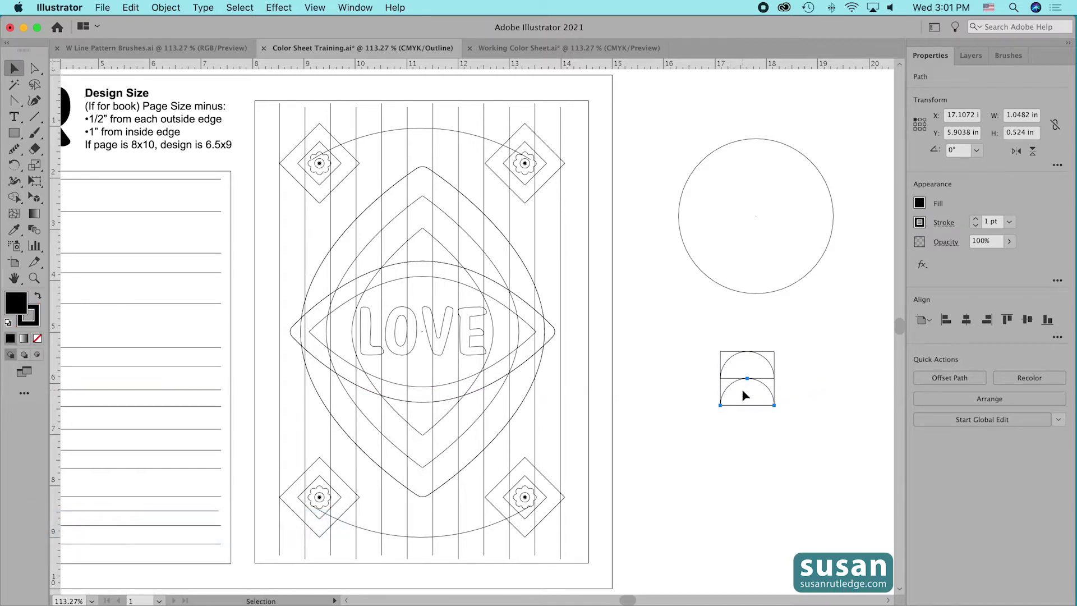
pyautogui.press('Delete')
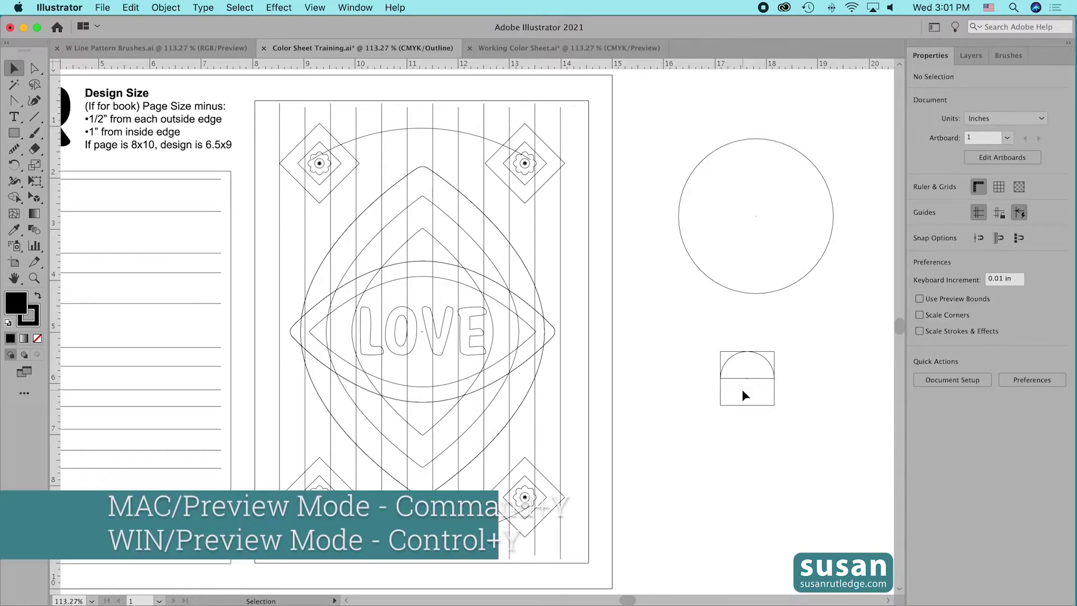
pyautogui.press('super+y')
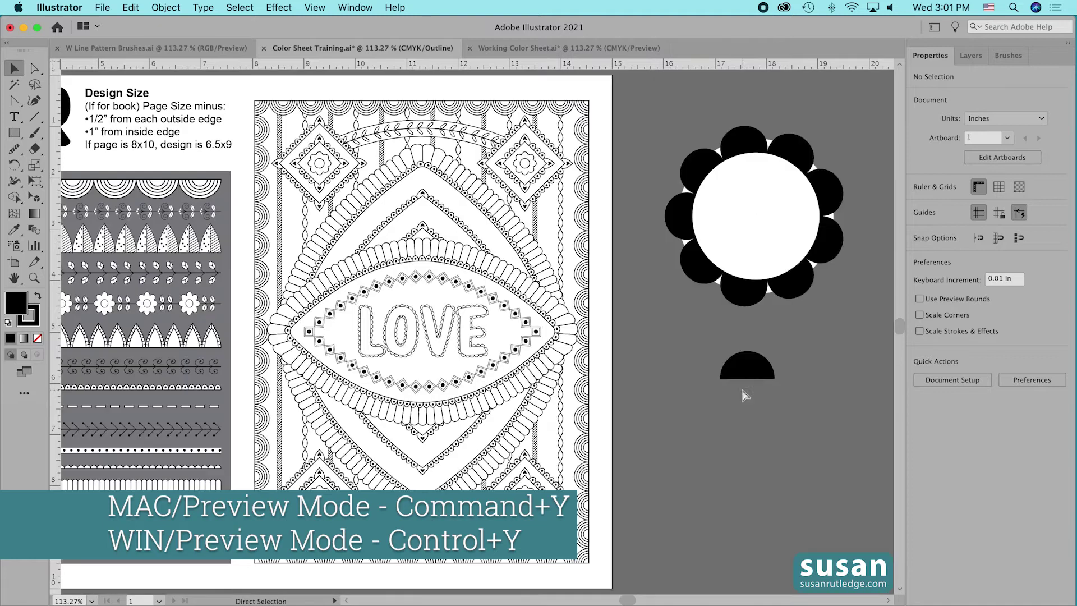
# Group the black half circle with its bounding rectangle and make it a pattern brush named "Edited Half Black Circle".
pyautogui.moveTo(700, 367); pyautogui.dragTo(787, 417)
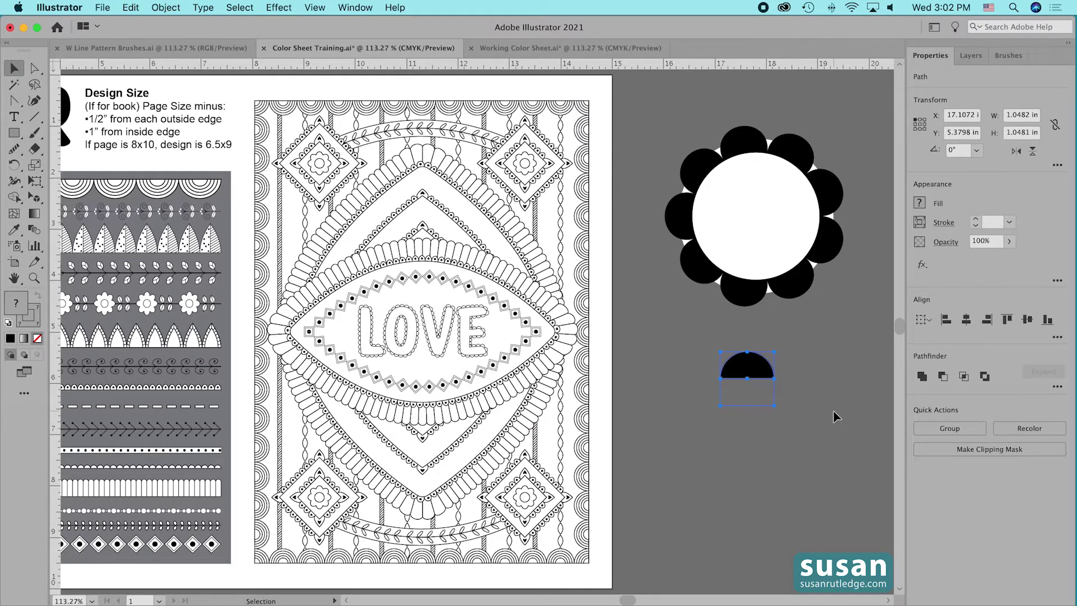
pyautogui.press('super+g')
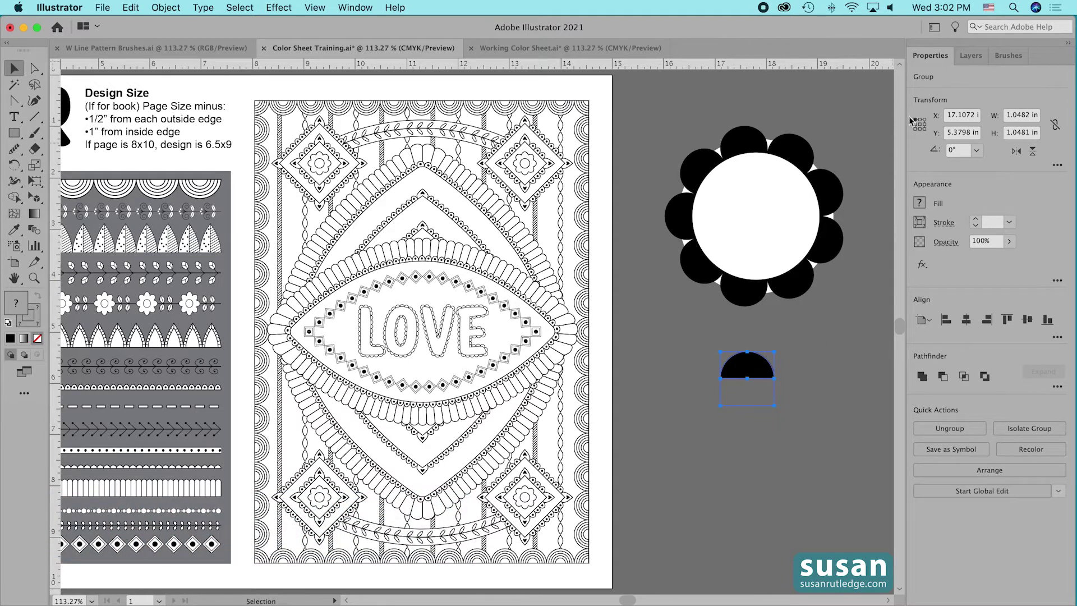
pyautogui.click(1007, 58)
pyautogui.moveTo(748, 374)
pyautogui.mouseDown()
pyautogui.moveTo(787, 520)
pyautogui.moveTo(830, 533)
pyautogui.moveTo(780, 472)
pyautogui.moveTo(852, 530)
pyautogui.moveTo(940, 574)
pyautogui.mouseUp()
pyautogui.click(279, 324)
pyautogui.click(368, 349)
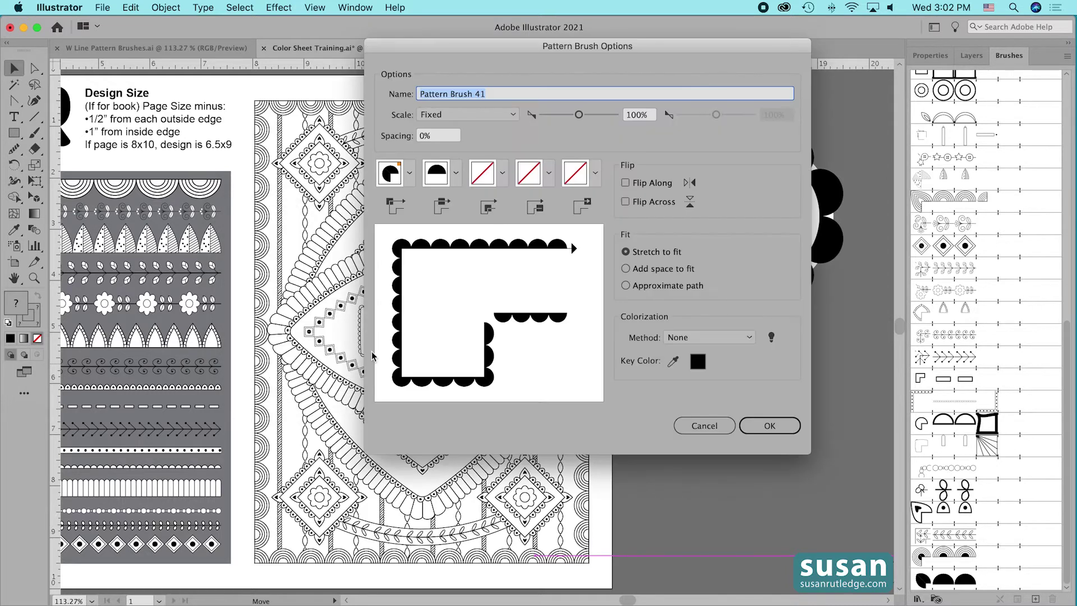
pyautogui.press('BackSpace')
pyautogui.write('Edite')
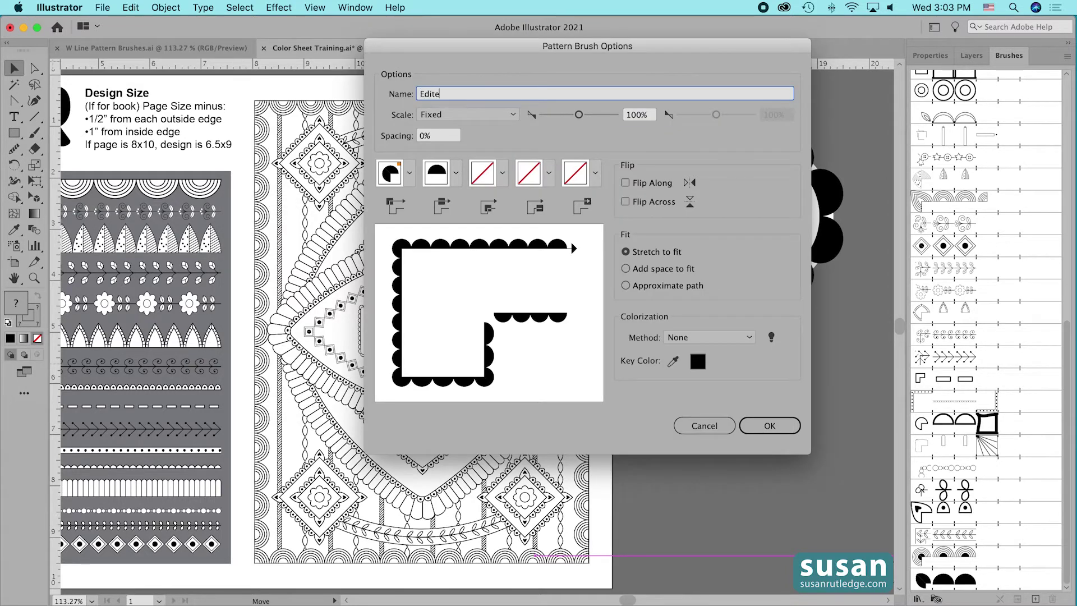
pyautogui.write('d Half Black Circle')
pyautogui.click(770, 424)
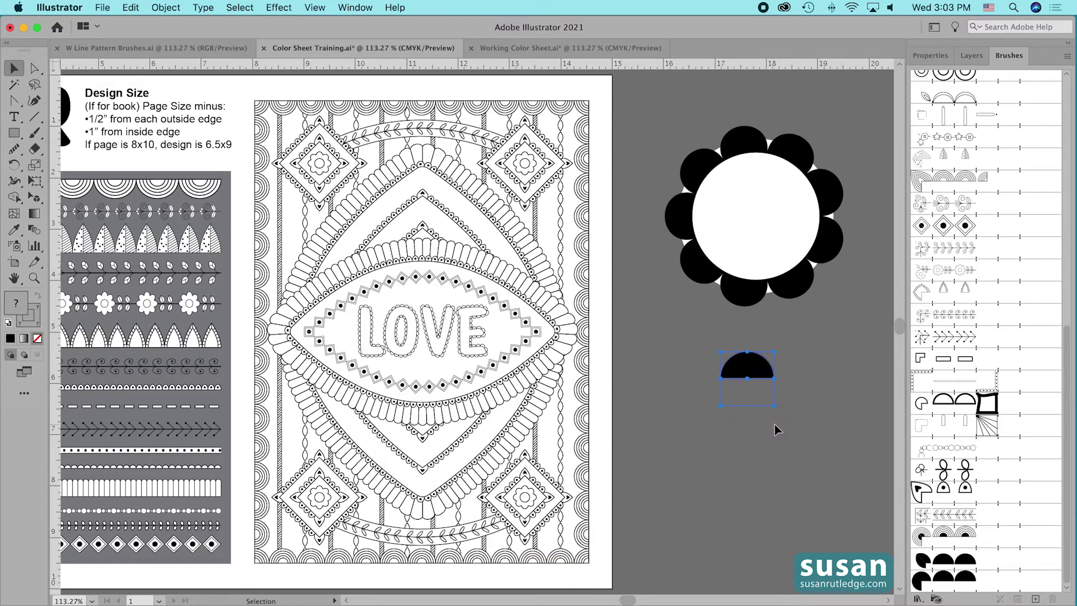
# Test the edited half-circle brush on the large circle's stroke, and delete both the circle and the half-circle group.
pyautogui.click(791, 286)
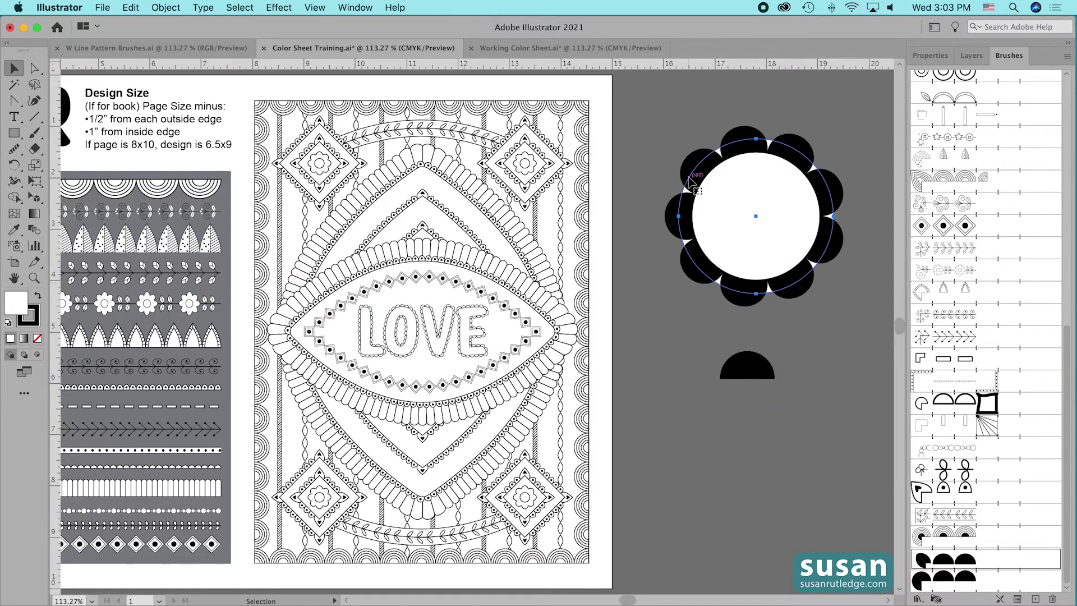
pyautogui.click(968, 581)
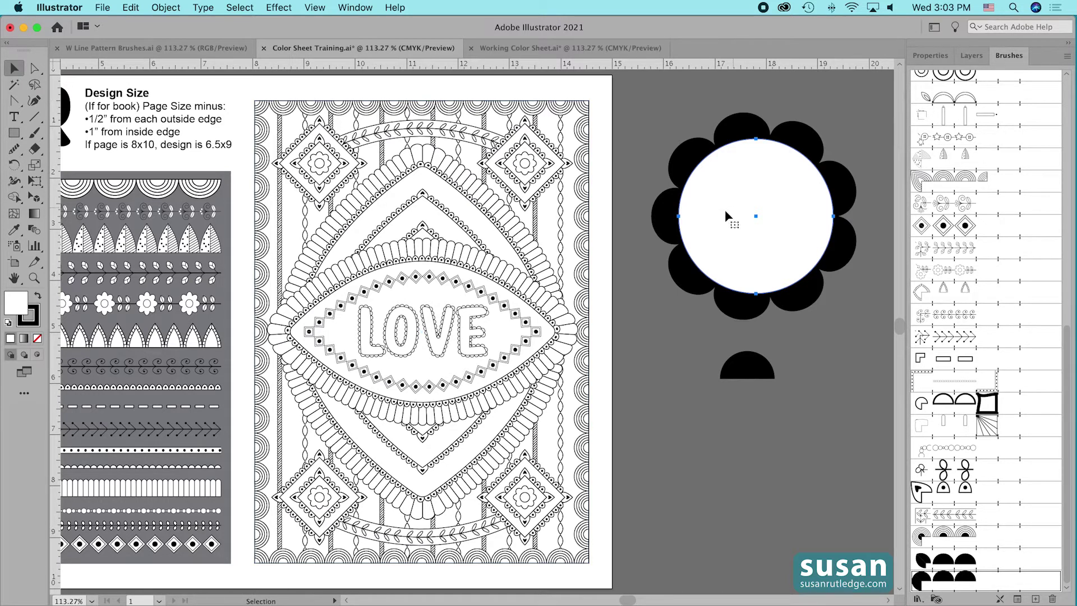
pyautogui.moveTo(670, 134); pyautogui.dragTo(793, 452)
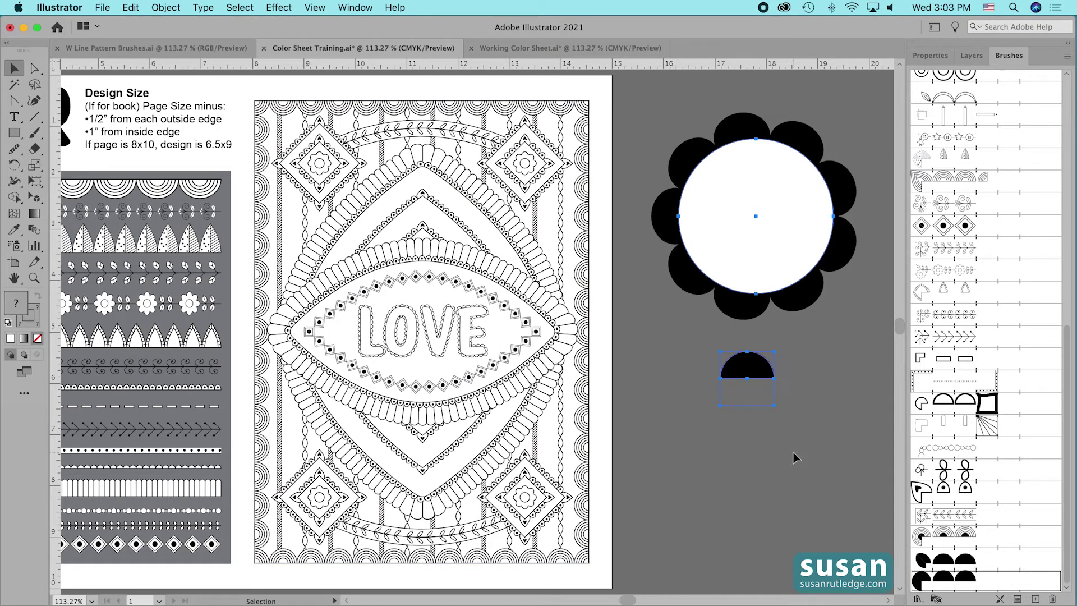
pyautogui.press('Delete')
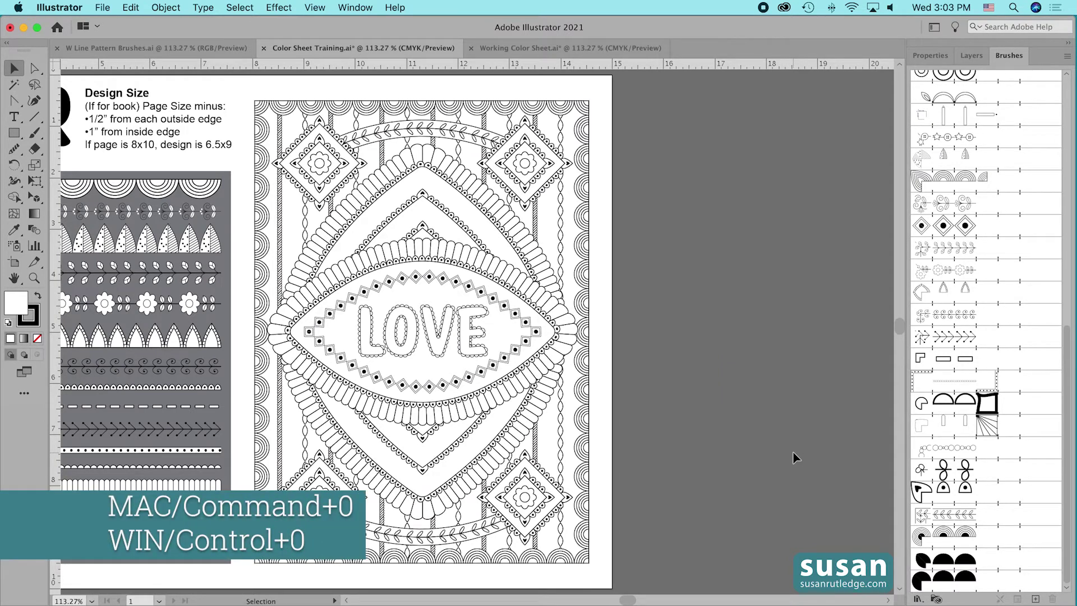
pyautogui.press('super+0')
pyautogui.click(879, 385)
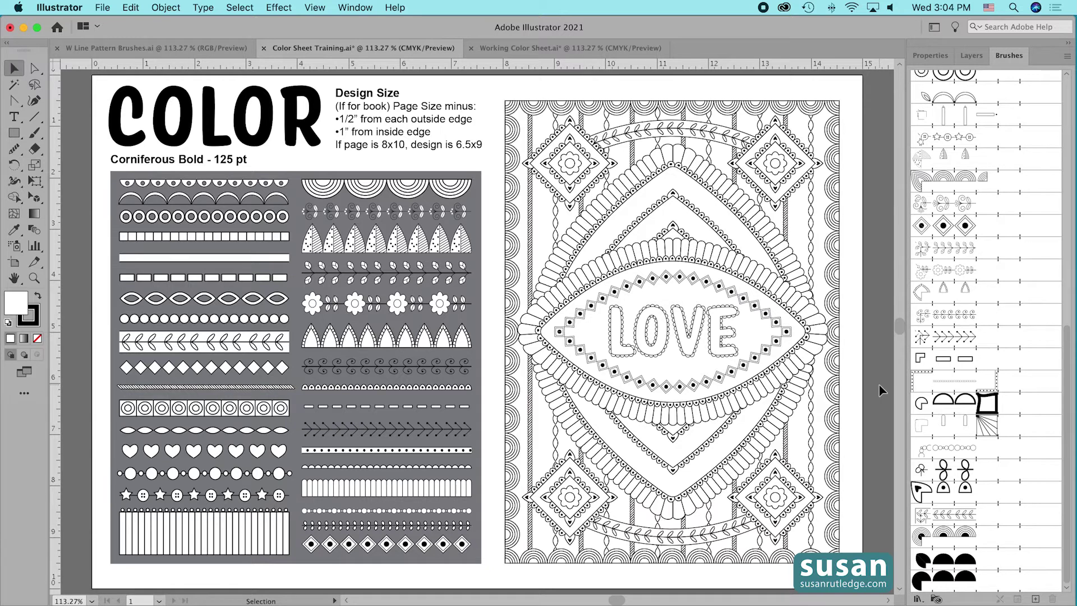
# In the Working Color Sheet document, set the empty rectangle's fill to None and apply the concentric half-circle pattern brush to its stroke.
pyautogui.click(548, 48)
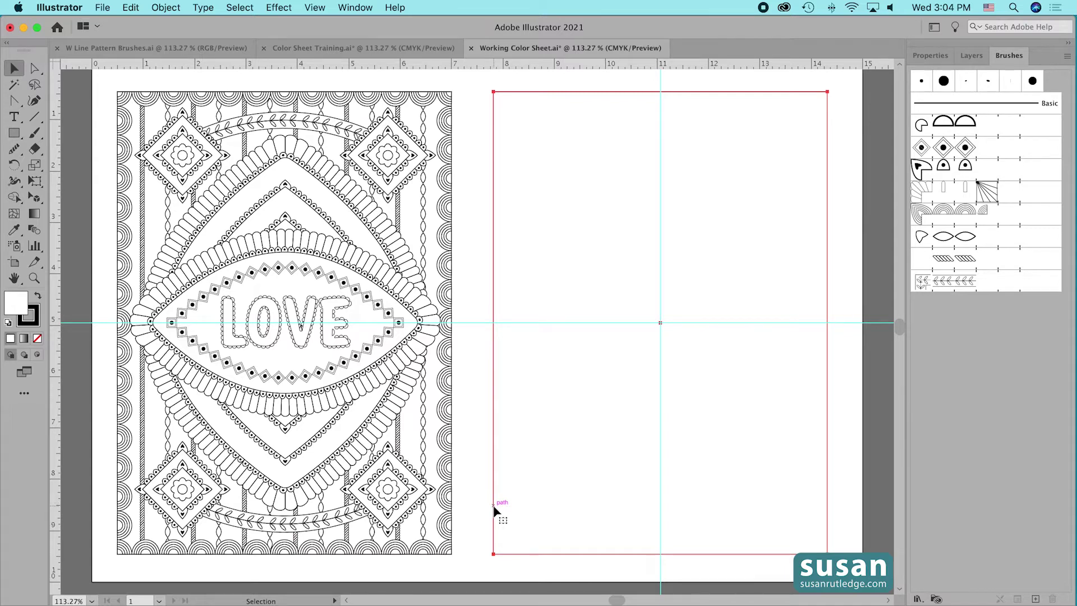
pyautogui.click(946, 58)
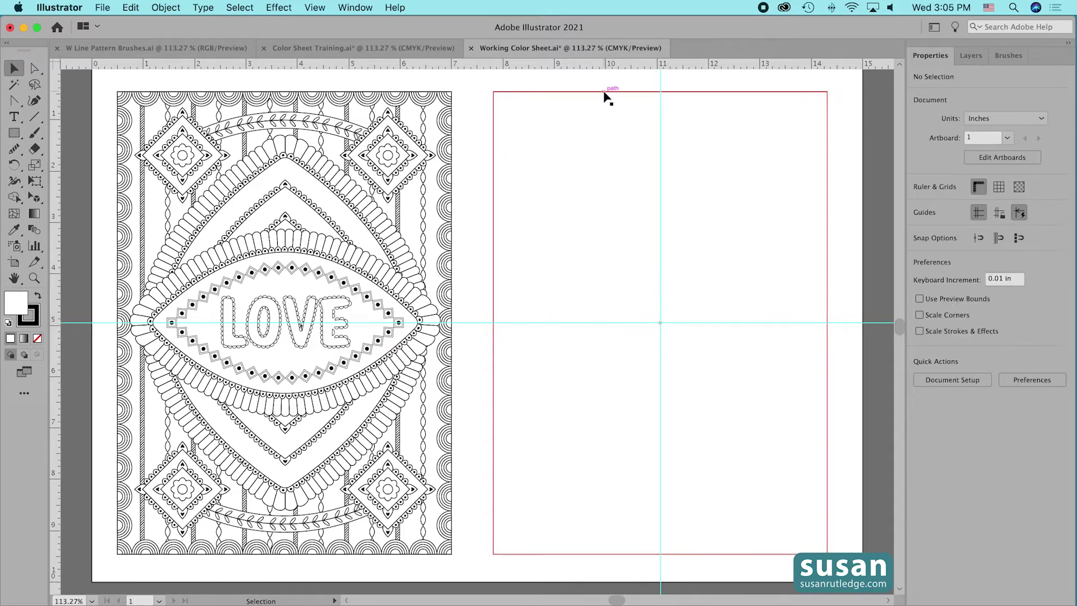
pyautogui.click(605, 92)
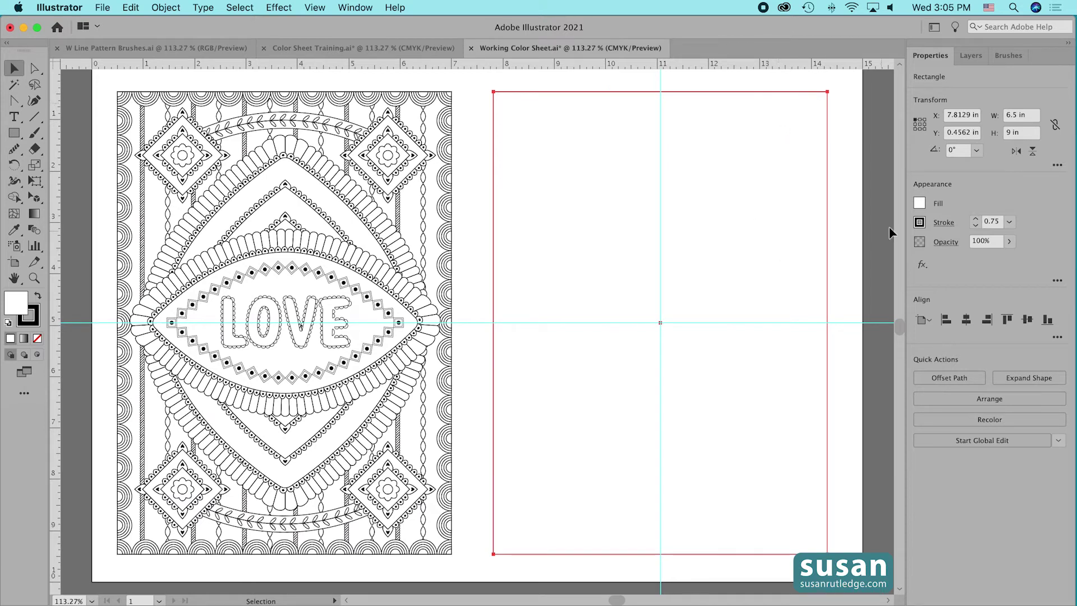
pyautogui.click(919, 203)
pyautogui.click(777, 256)
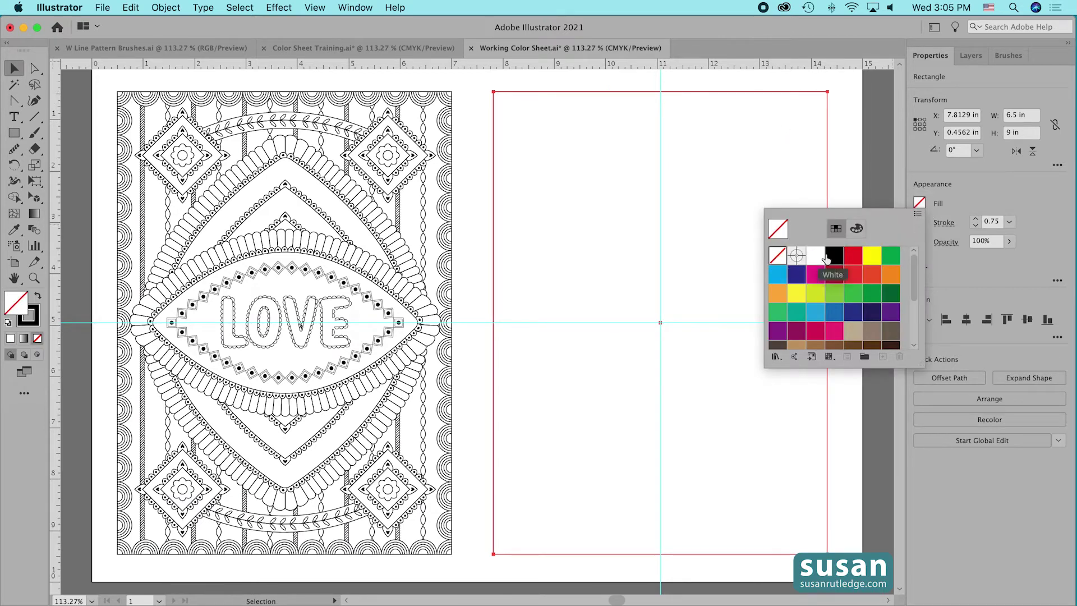
pyautogui.click(879, 180)
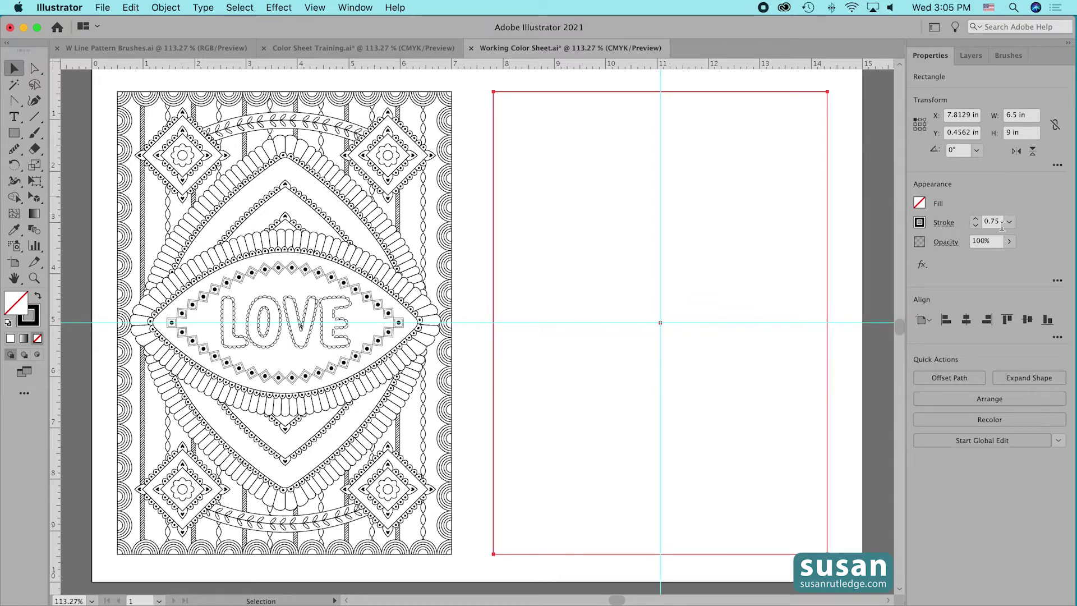
pyautogui.click(1009, 57)
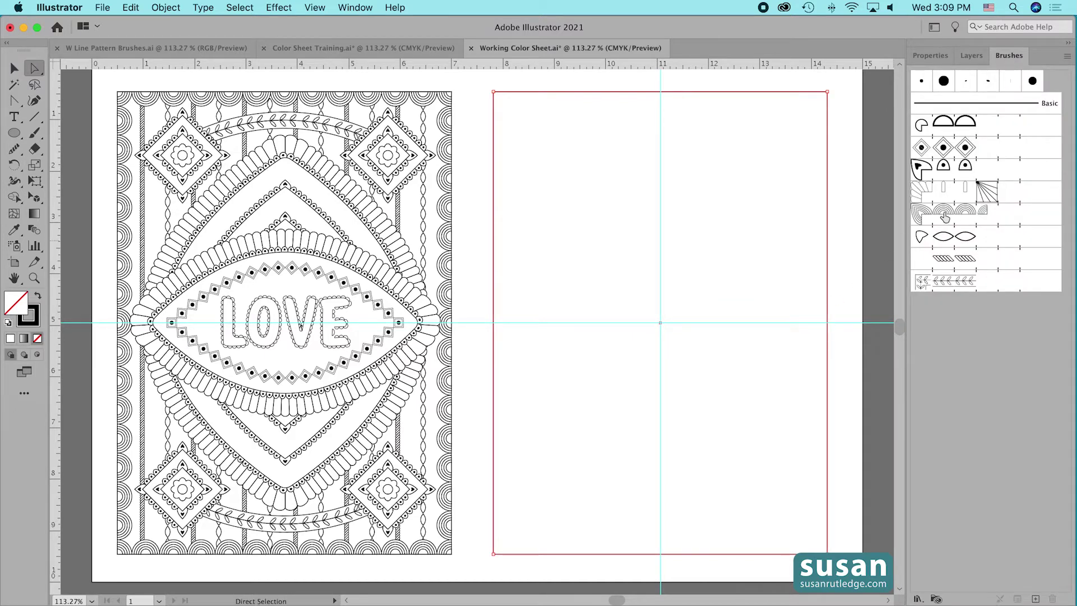
pyautogui.click(948, 215)
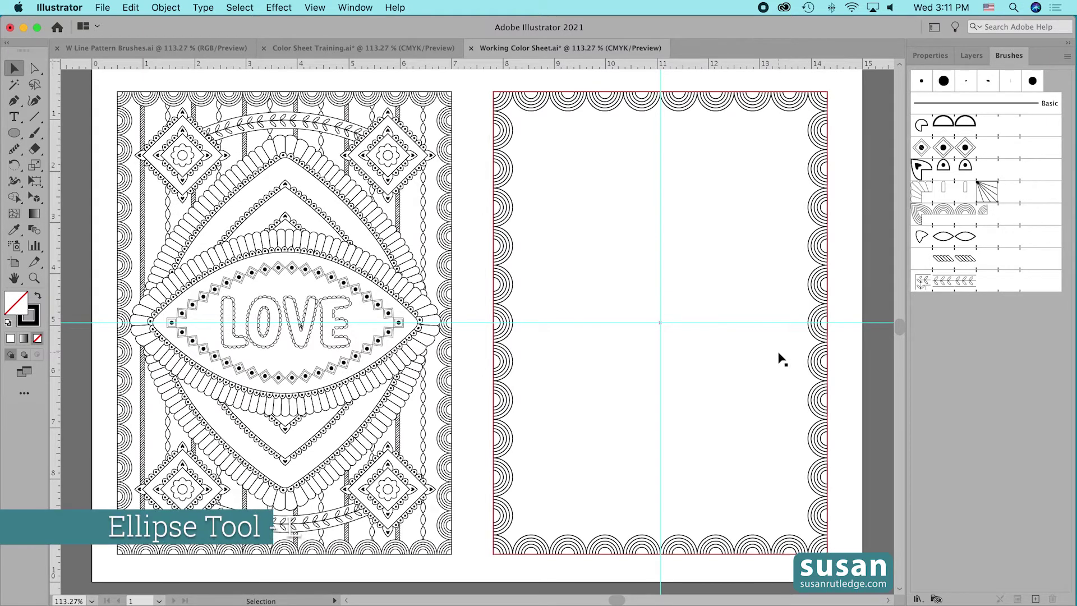
# Deselect the border and create an ellipse 5.25 in wide and 2.75 in high with the Ellipse tool.
pyautogui.press('l')
pyautogui.press('super+shift+a')
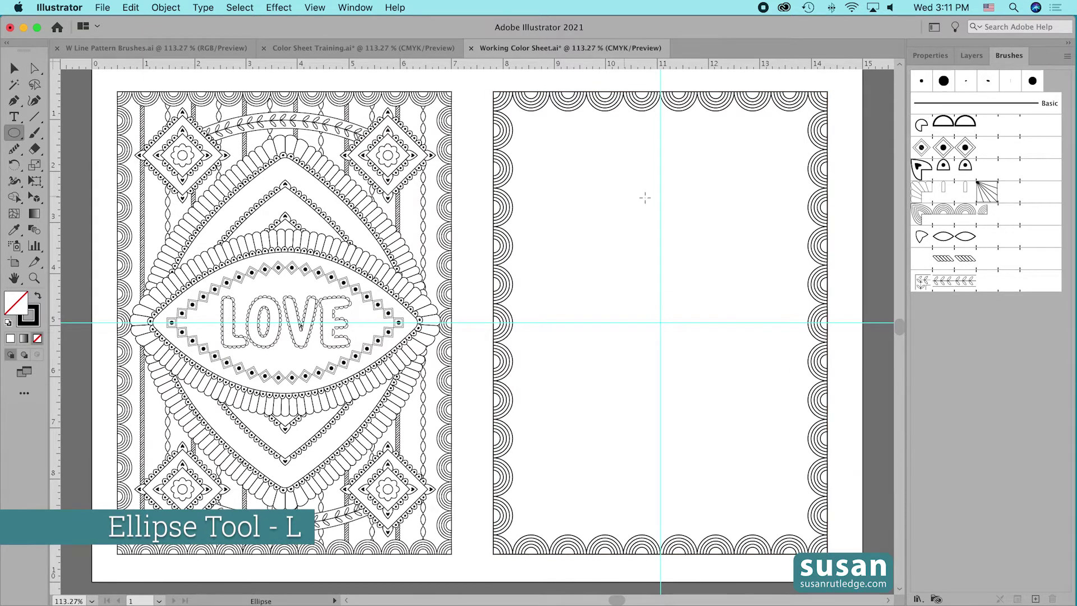
pyautogui.click(746, 153)
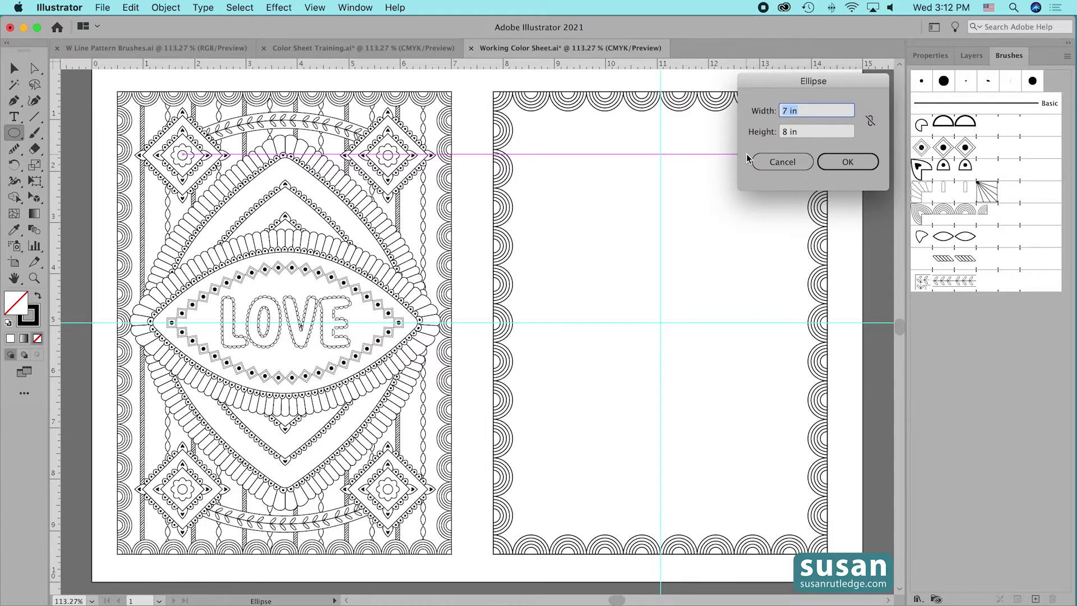
pyautogui.write('5.25')
pyautogui.press('Tab')
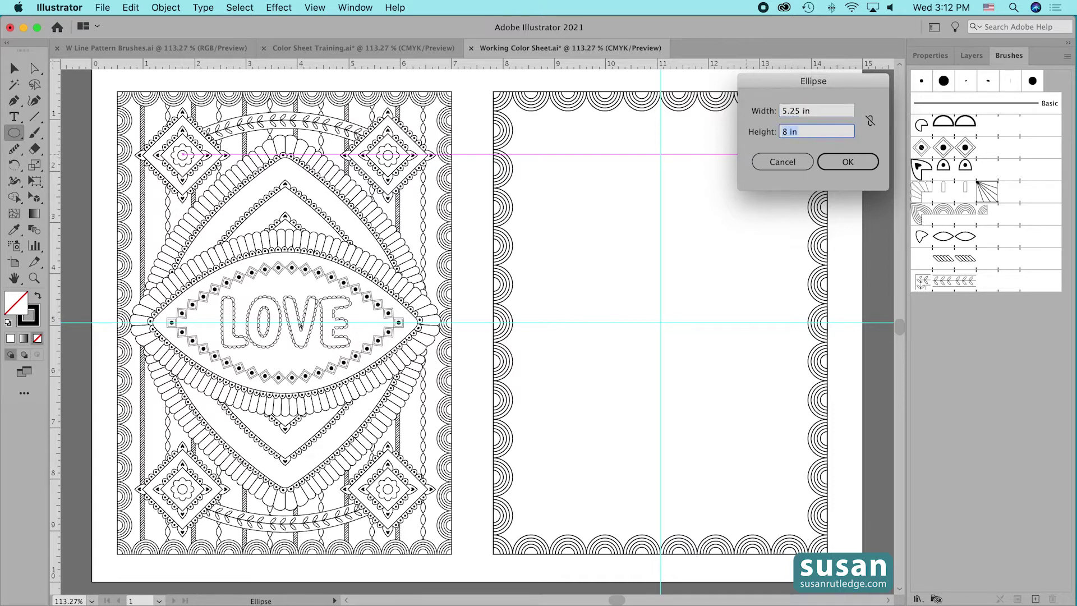
pyautogui.write('2.75')
pyautogui.click(870, 158)
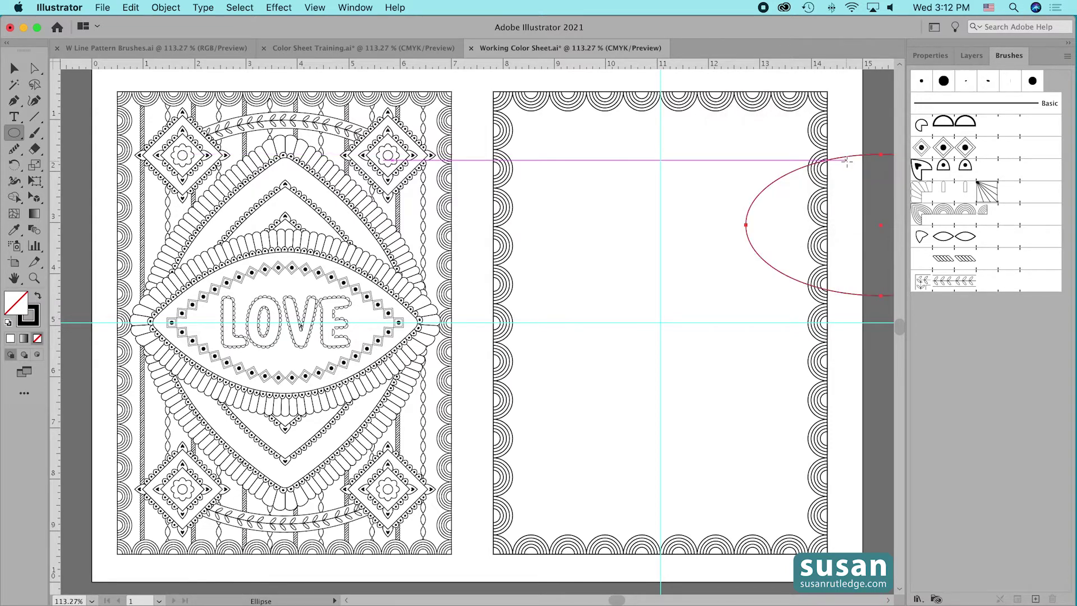
pyautogui.press('v')
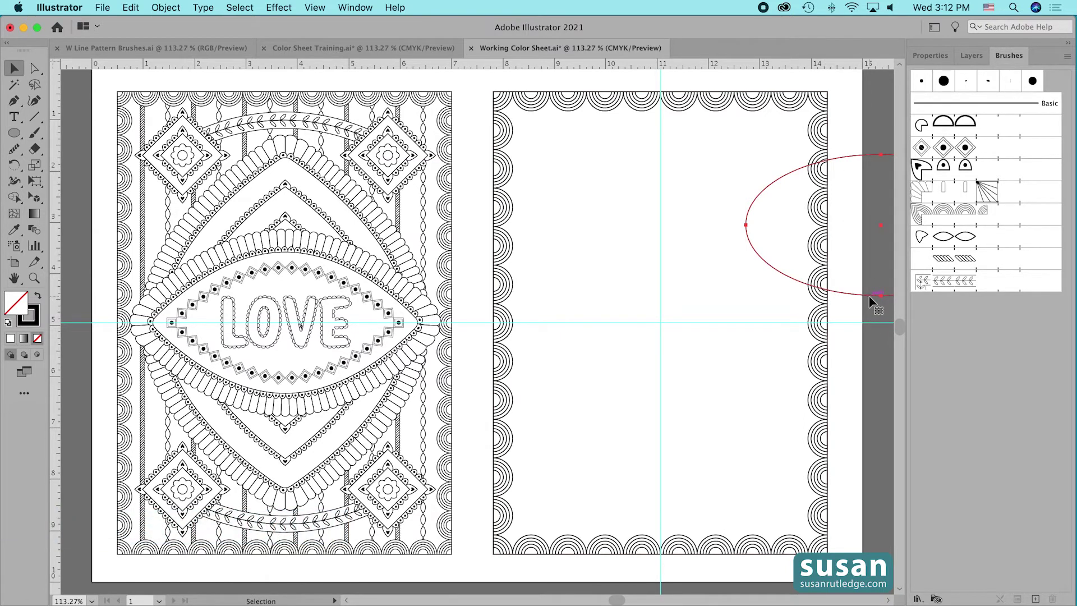
# Center the ellipse on the guide intersection and convert its left and right anchor points to corner points.
pyautogui.moveTo(876, 298); pyautogui.dragTo(649, 392)
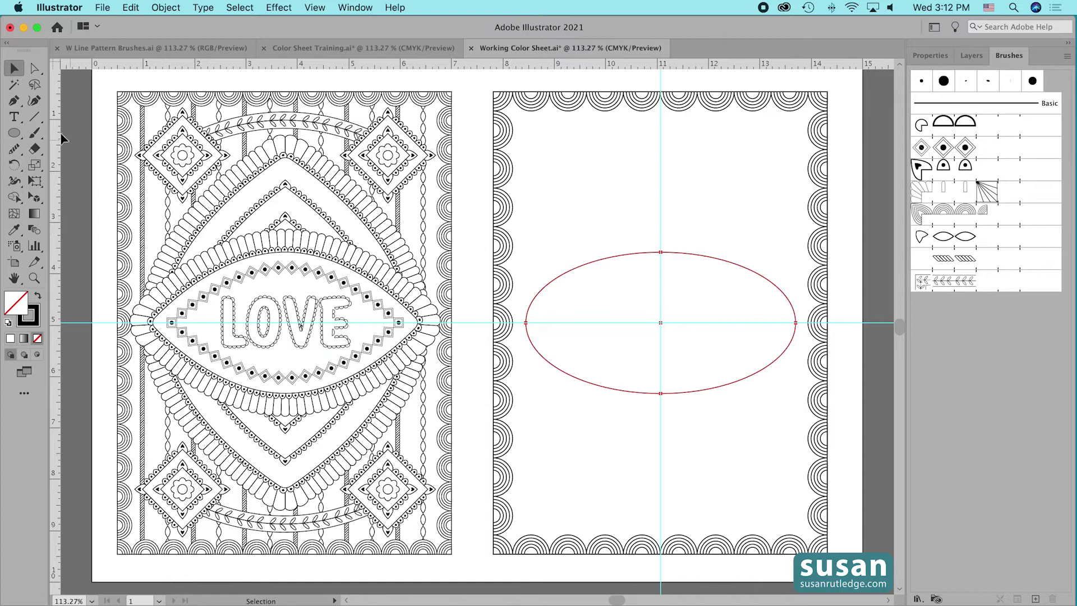
pyautogui.click(14, 103)
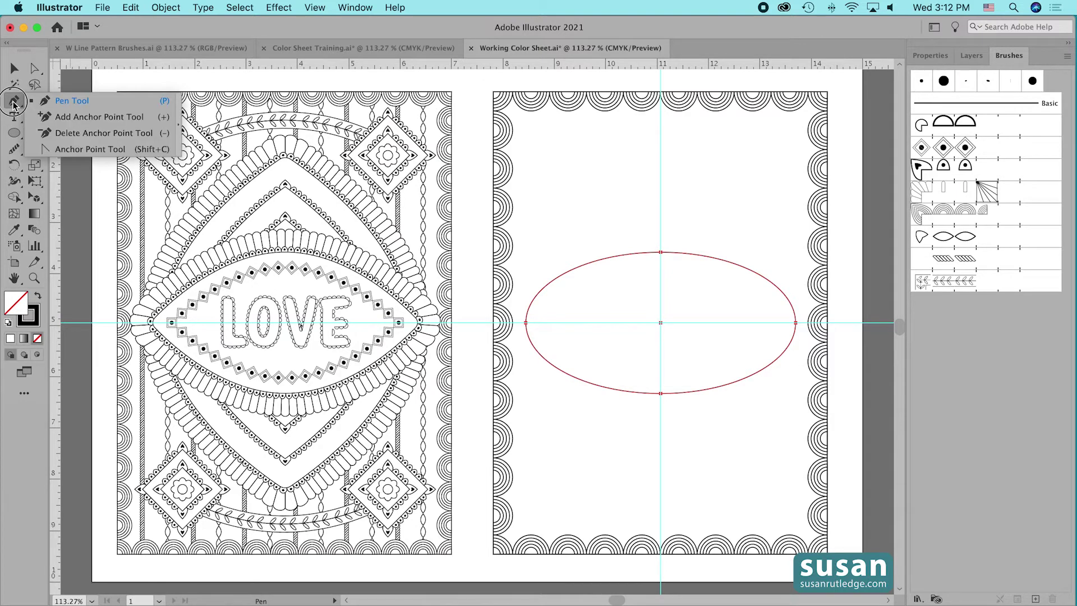
pyautogui.click(71, 152)
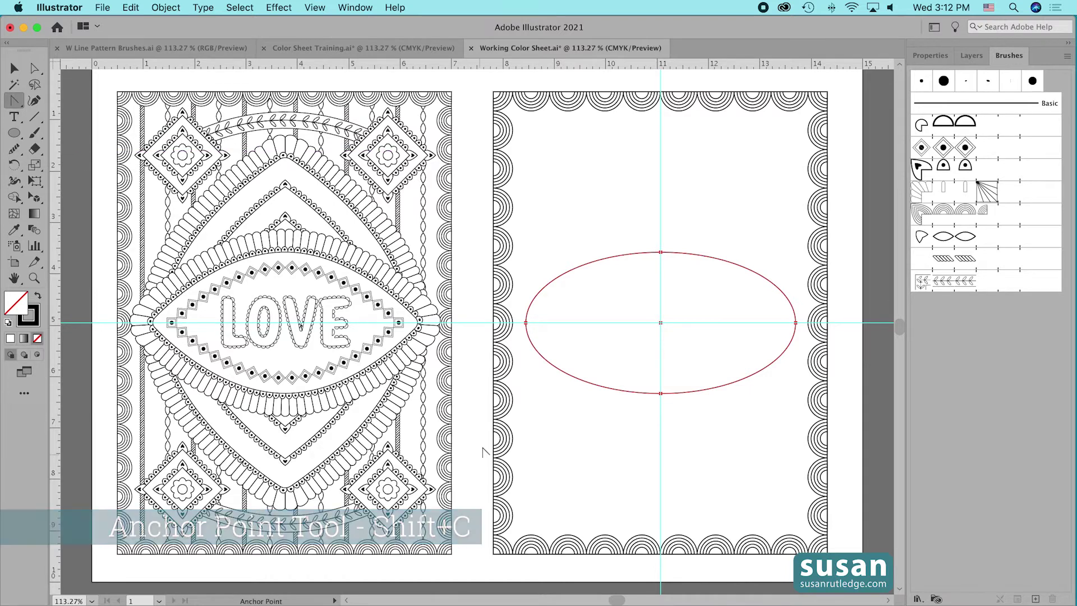
pyautogui.click(525, 323)
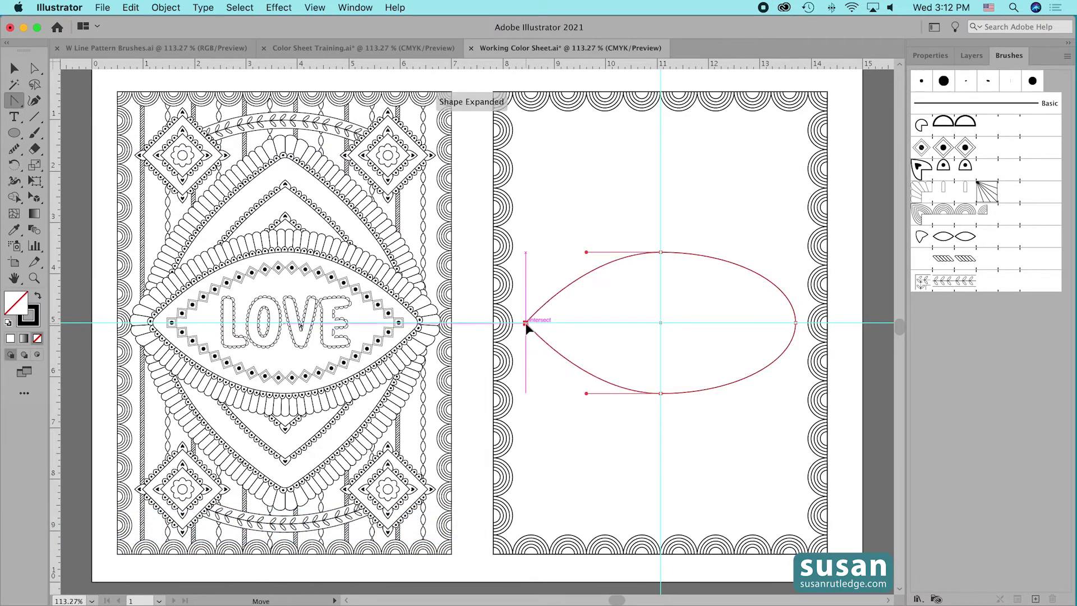
pyautogui.click(795, 323)
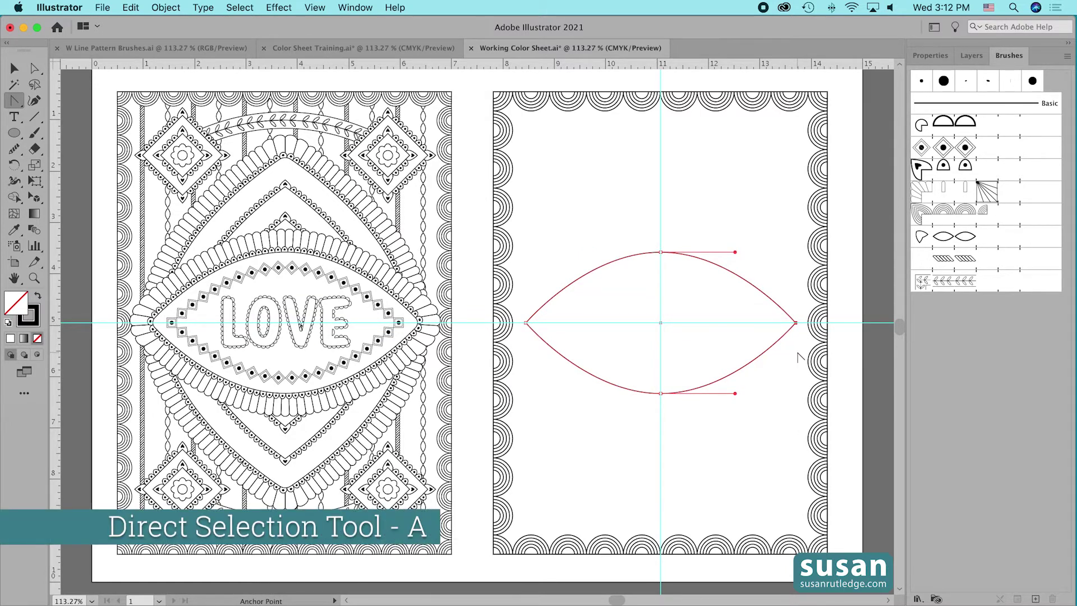
# Select both pointed end anchors of the ellipse and slightly round the two corners together.
pyautogui.press('a')
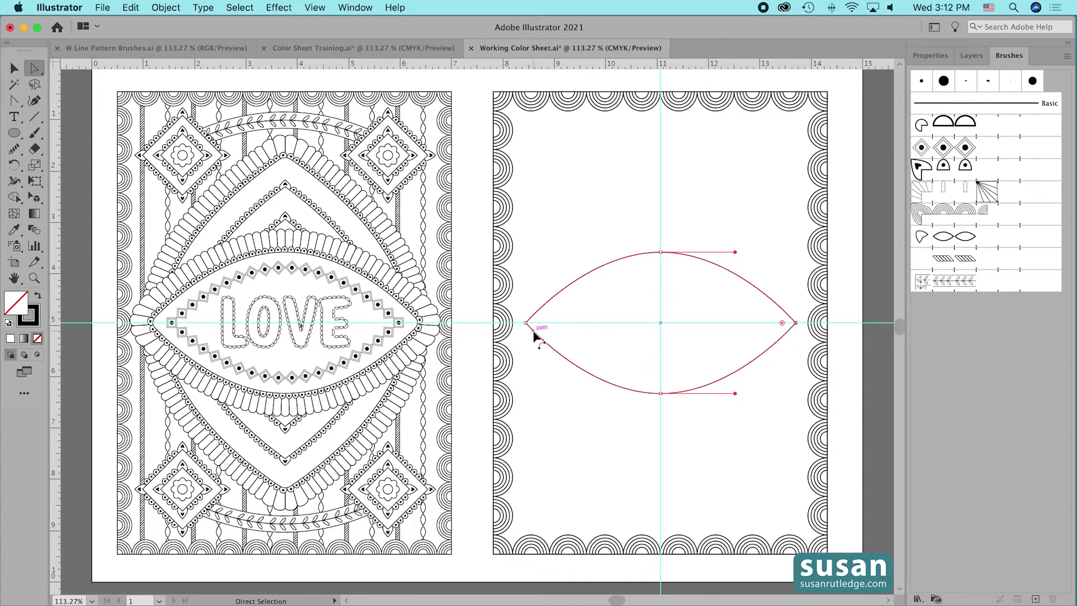
pyautogui.click(796, 323)
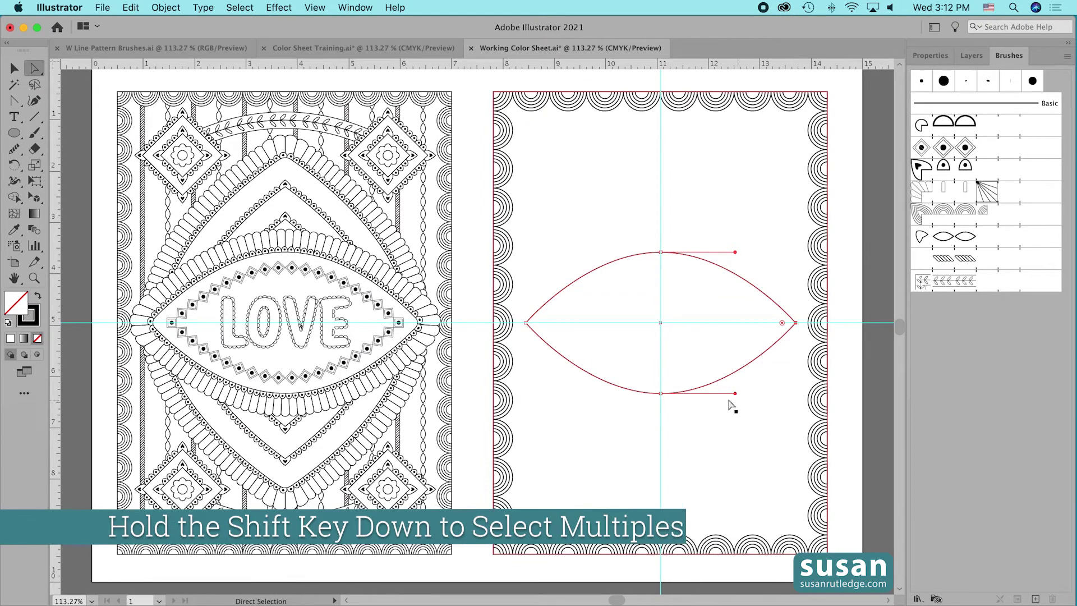
pyautogui.keyDown('shift'); pyautogui.click(526, 323); pyautogui.keyUp('shift')
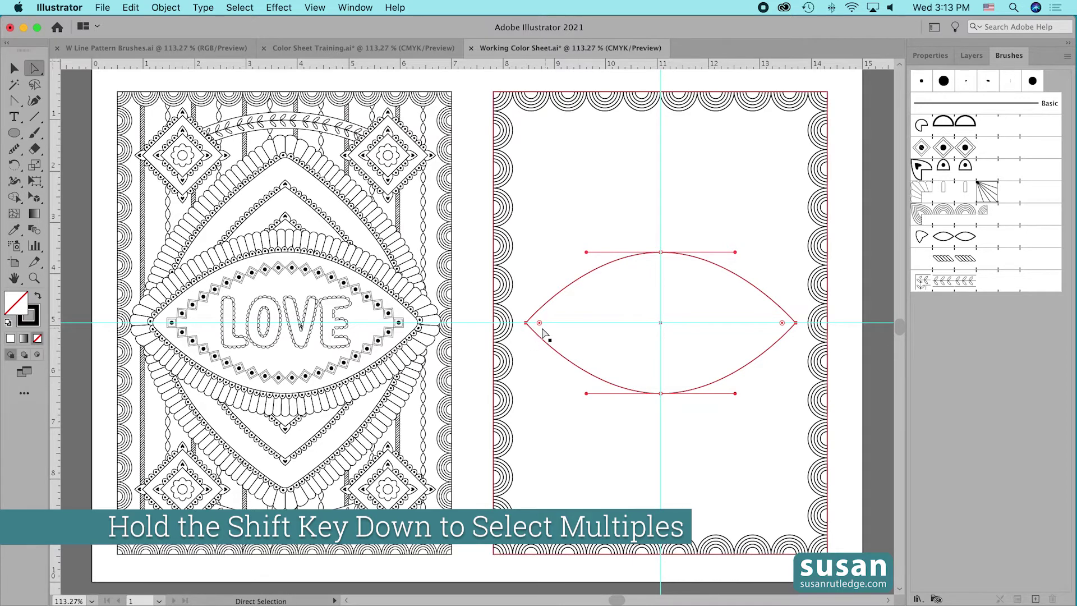
pyautogui.moveTo(540, 325); pyautogui.dragTo(541, 325)
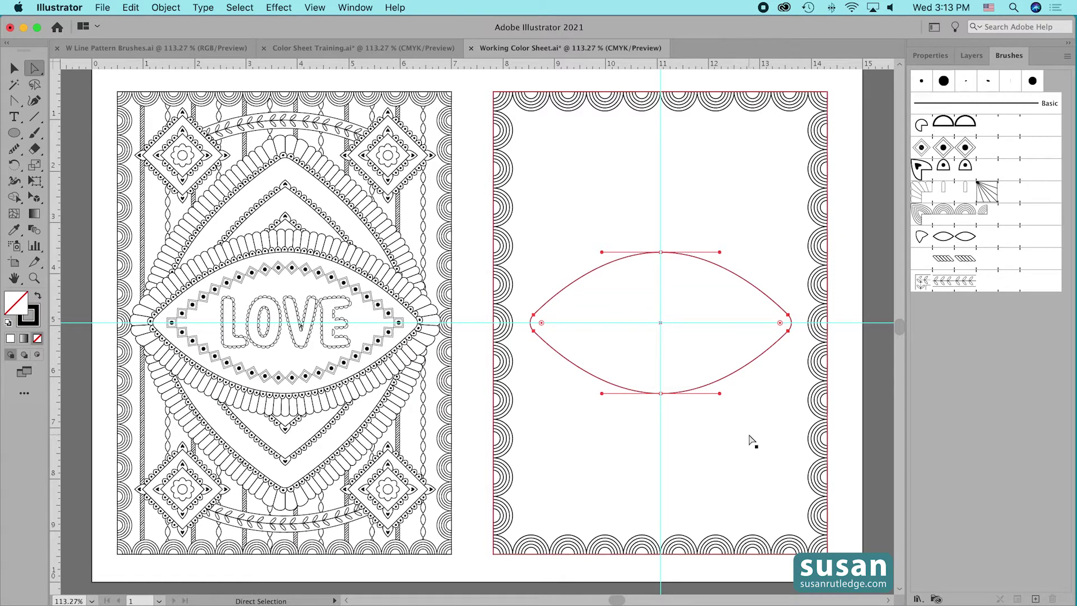
# Remove the border from the selection and apply the long scalloped pattern brush to the pointed ellipse.
pyautogui.press('v')
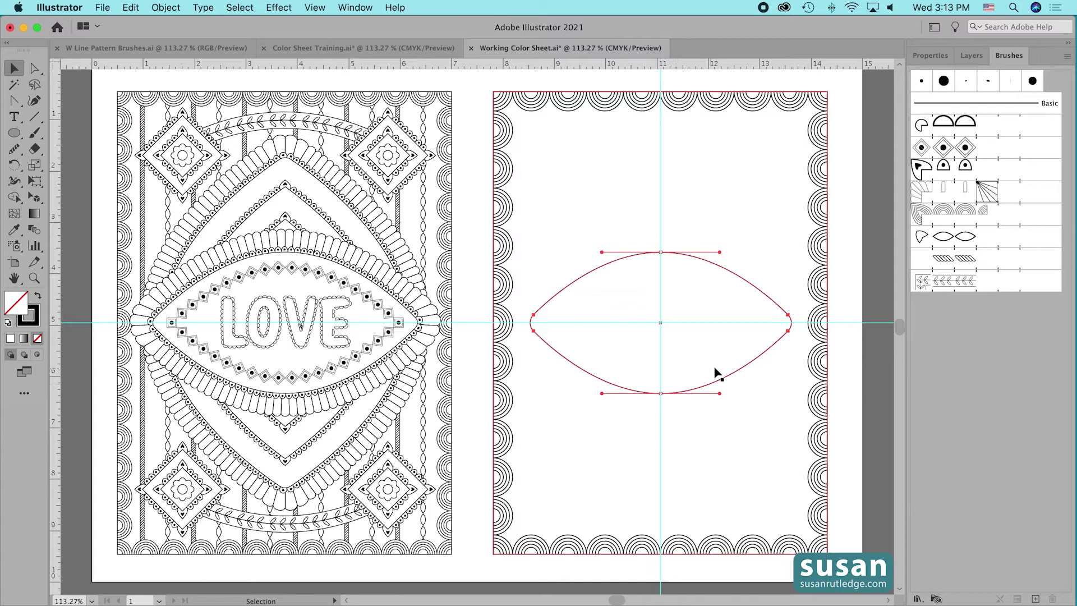
pyautogui.keyDown('shift'); pyautogui.click(502, 326); pyautogui.keyUp('shift')
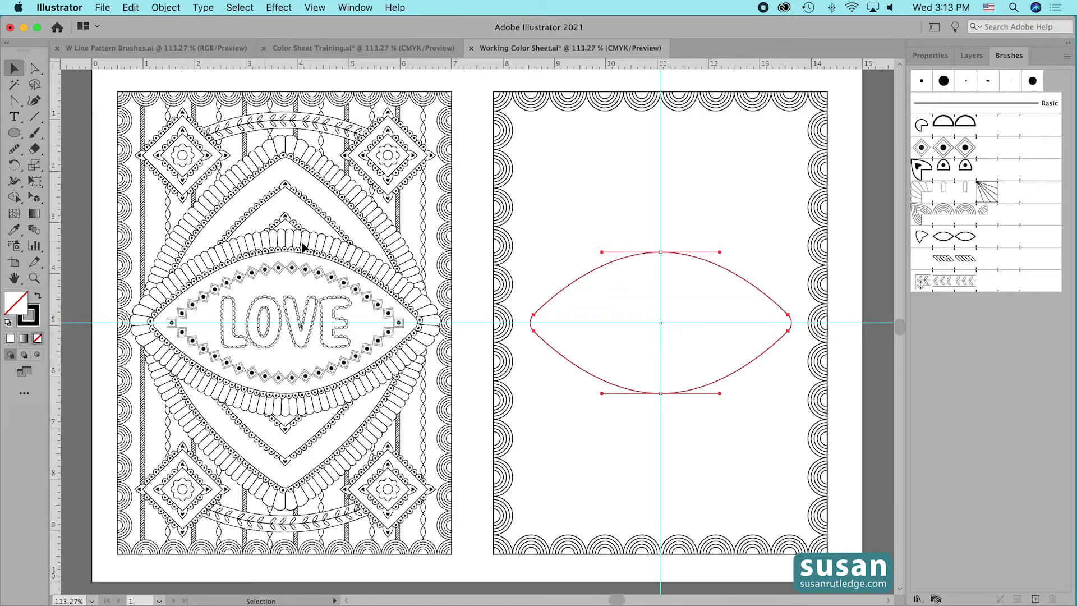
pyautogui.click(934, 194)
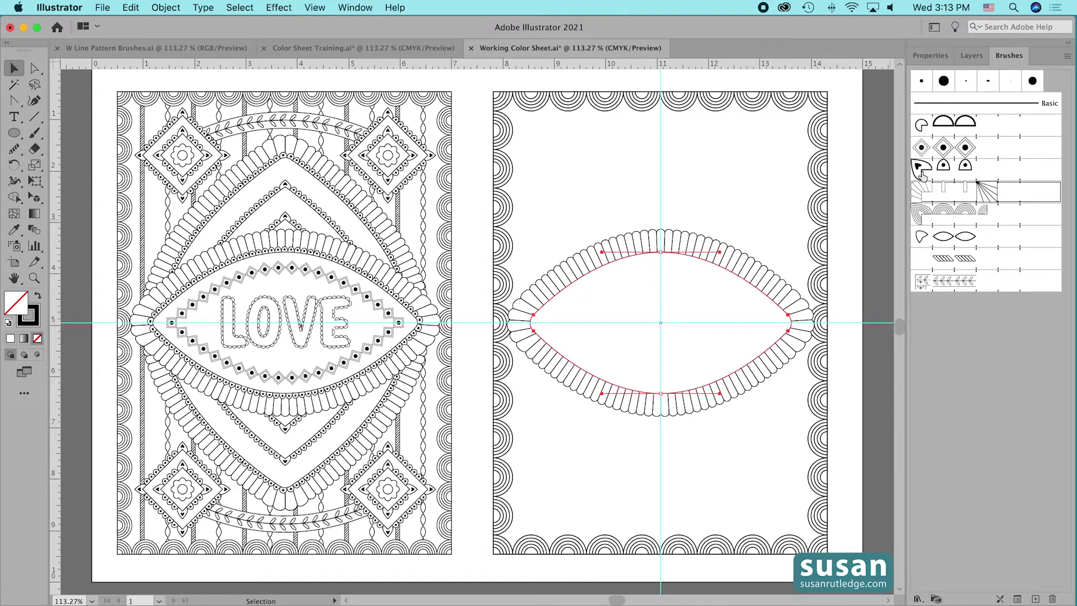
# Paste a copy of the pointed ellipse in front, apply the dotted half-circle pattern brush, and set its stroke to 0.75 pt.
pyautogui.click(932, 56)
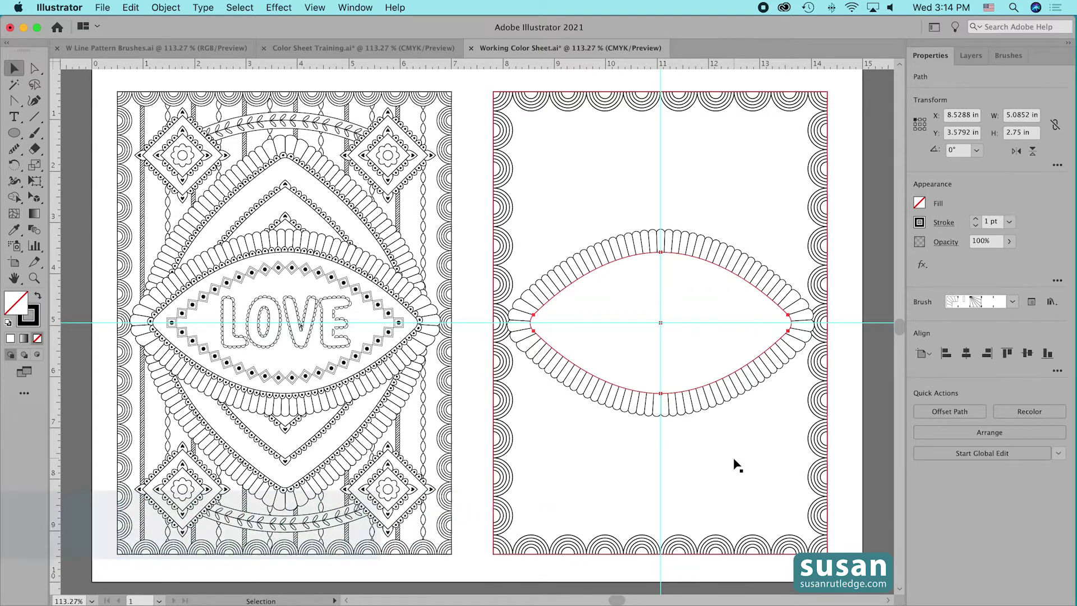
pyautogui.press('super+f')
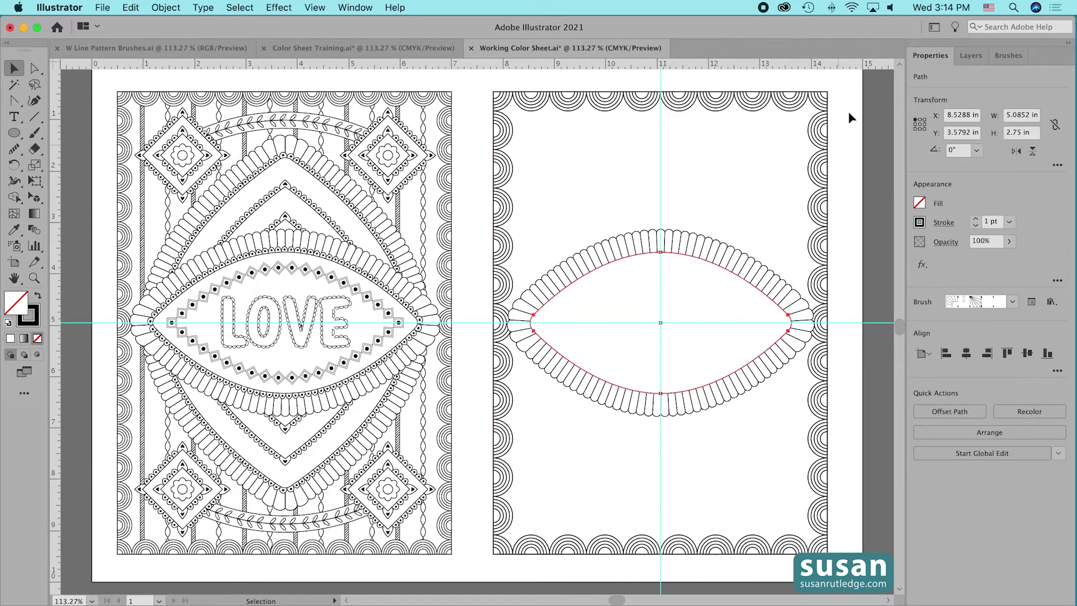
pyautogui.click(1007, 58)
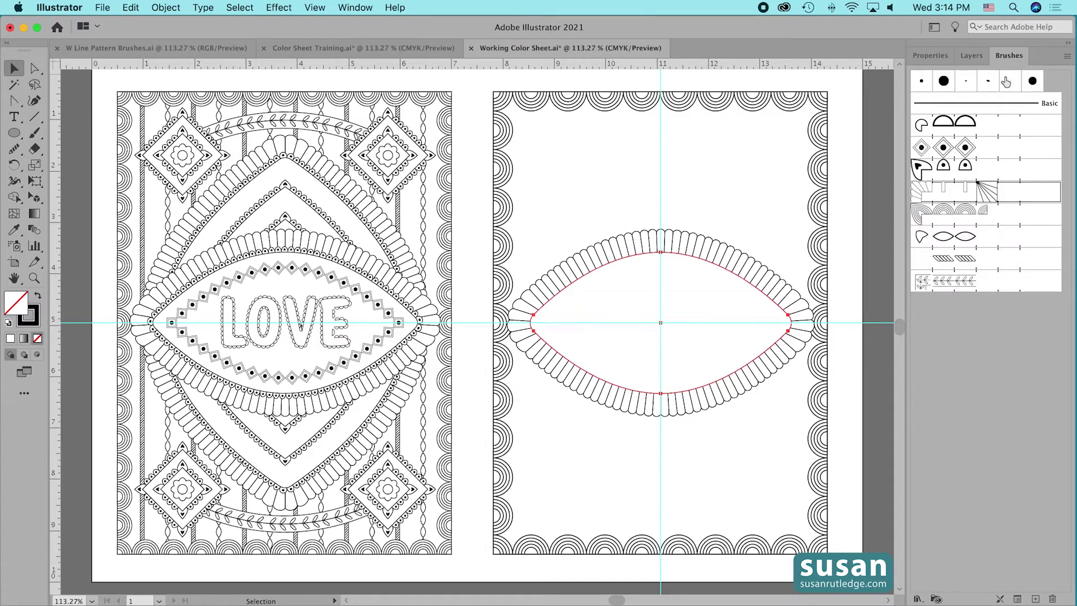
pyautogui.click(945, 170)
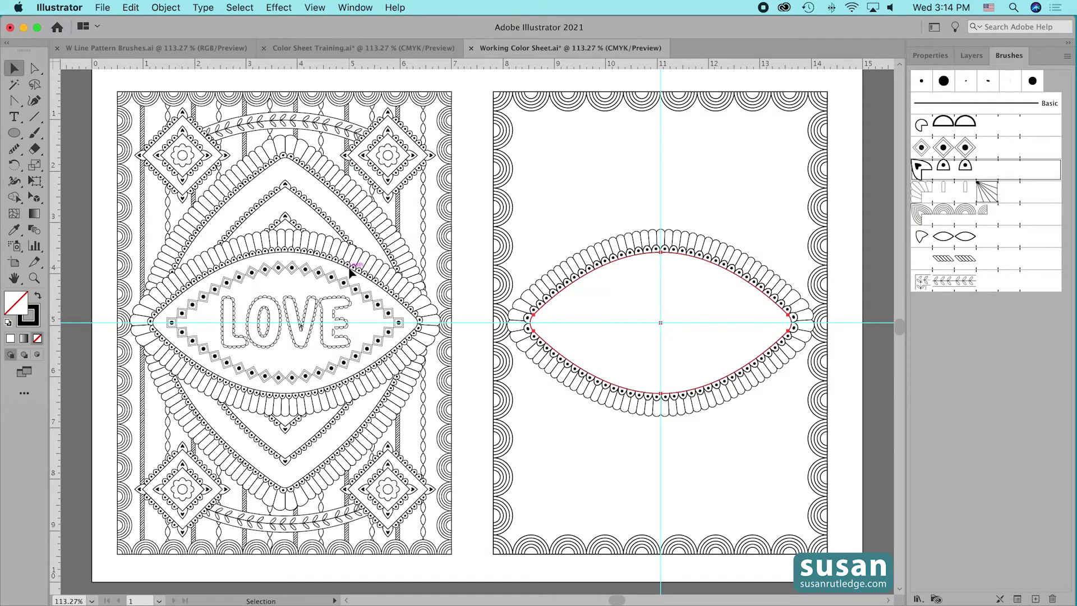
pyautogui.click(920, 55)
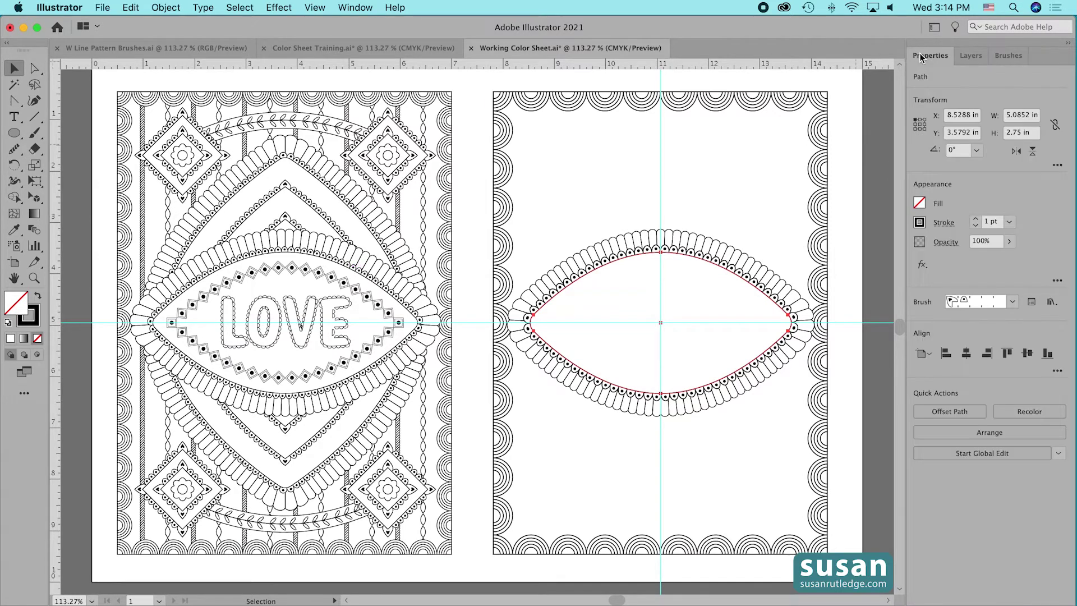
pyautogui.click(975, 226)
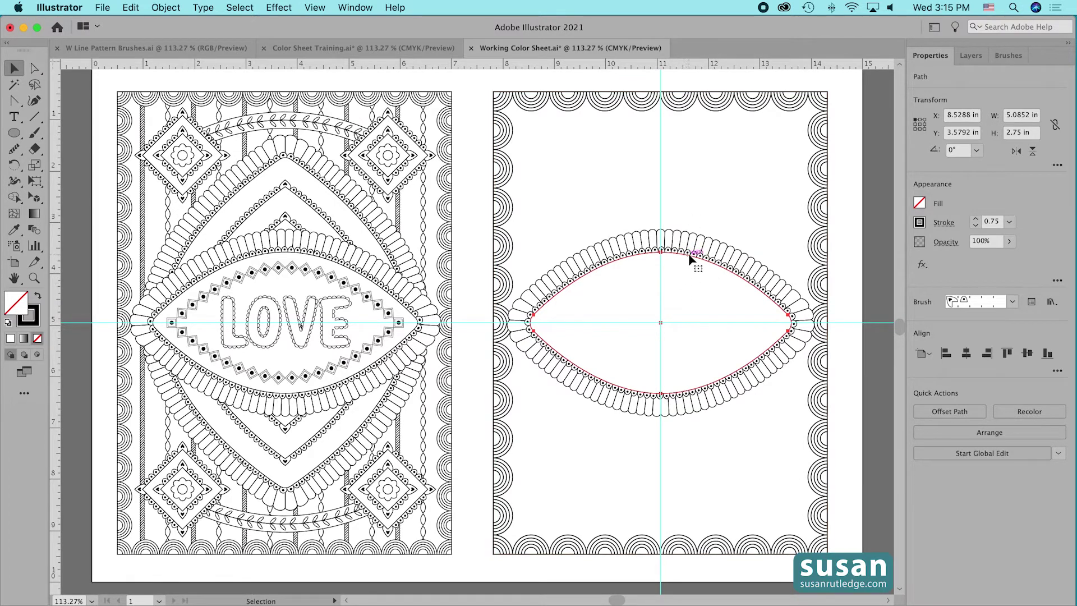
# Offset the dotted ellipse path by -0.3 in, apply the diamond pattern brush to the new inner path, and clear the selection.
pyautogui.click(166, 7)
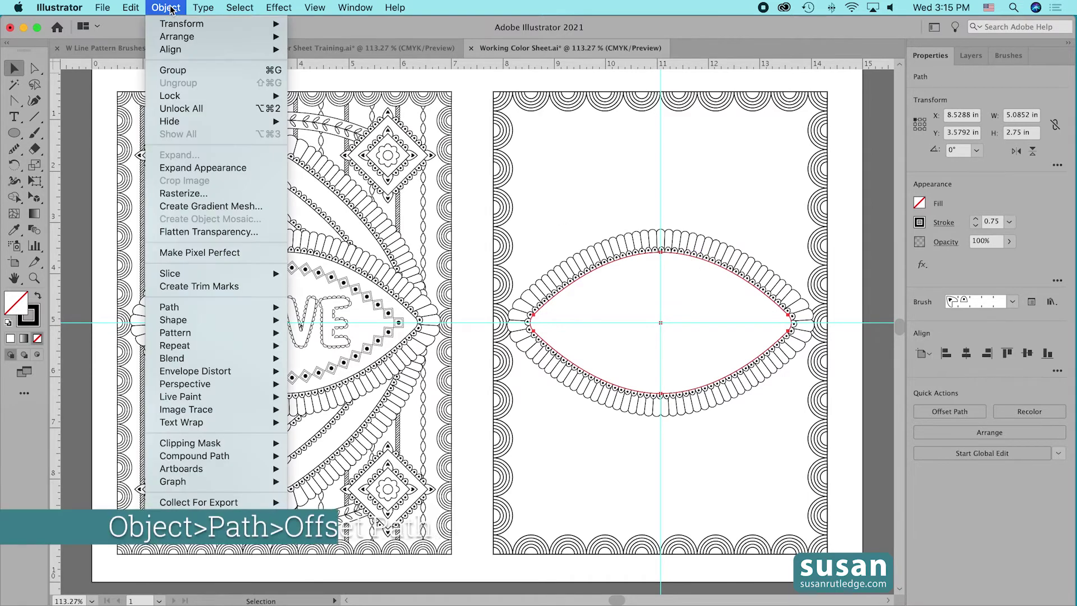
pyautogui.moveTo(260, 307)
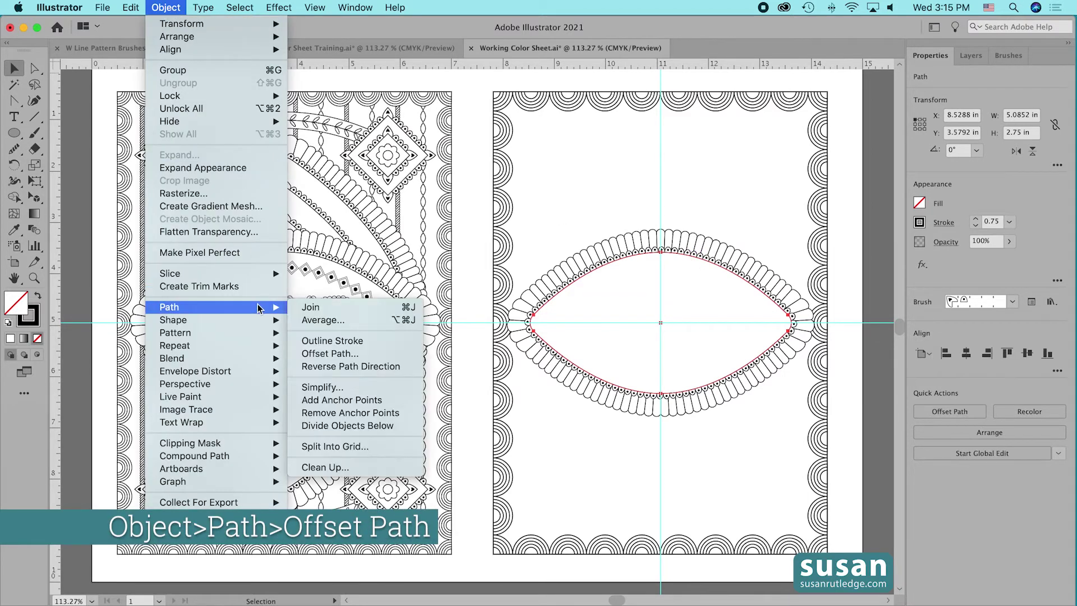
pyautogui.click(331, 354)
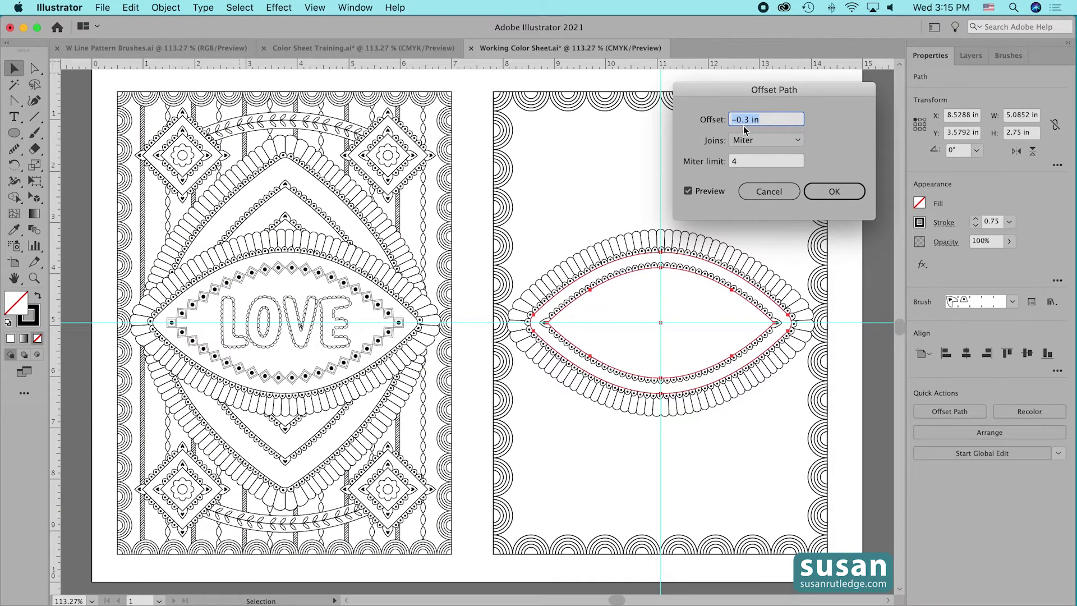
pyautogui.click(835, 190)
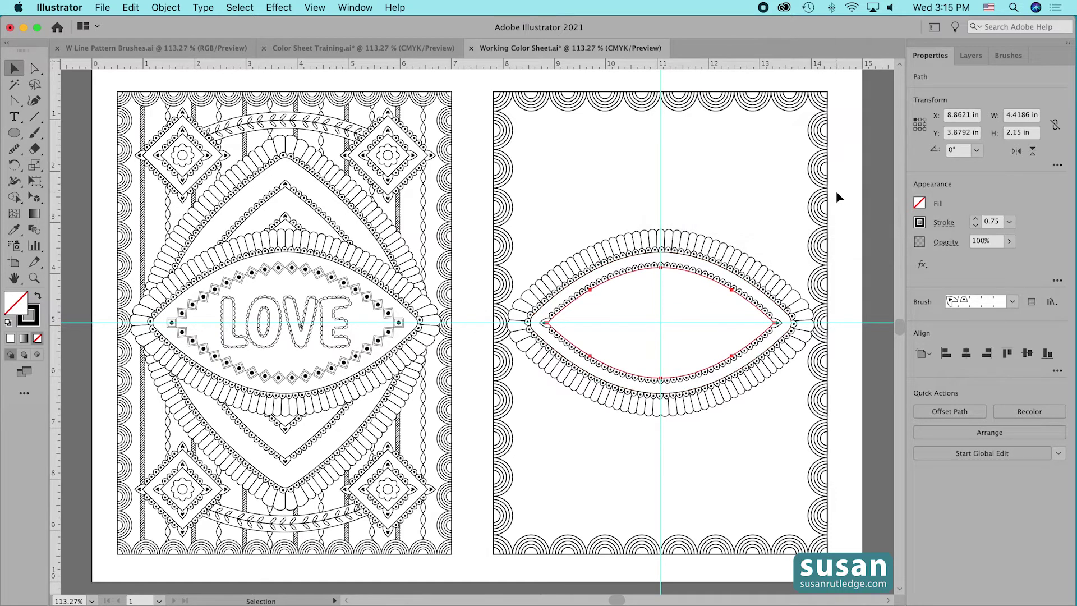
pyautogui.click(1009, 56)
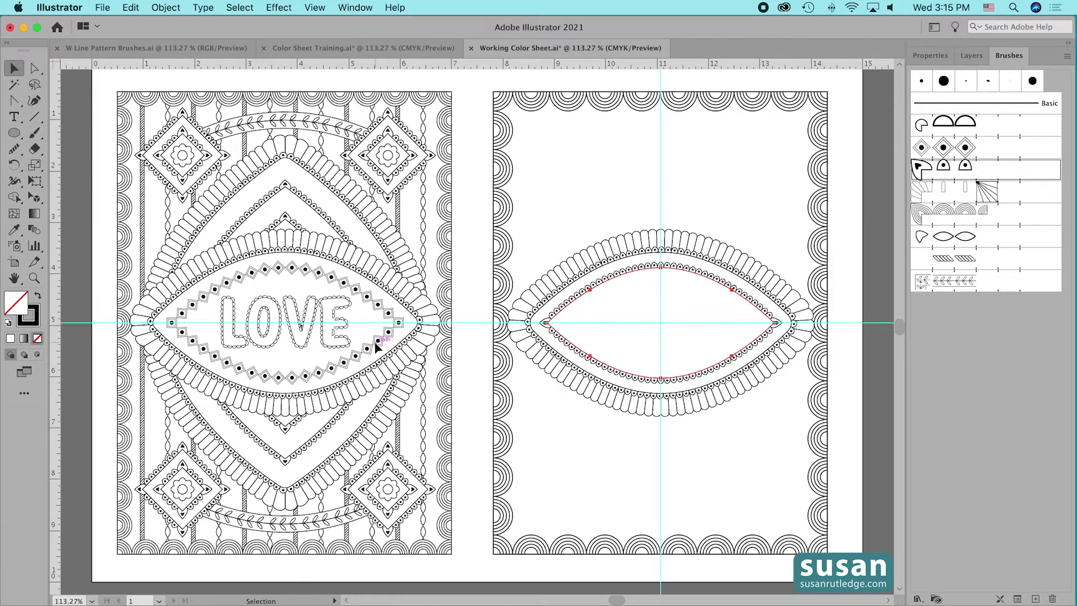
pyautogui.click(963, 151)
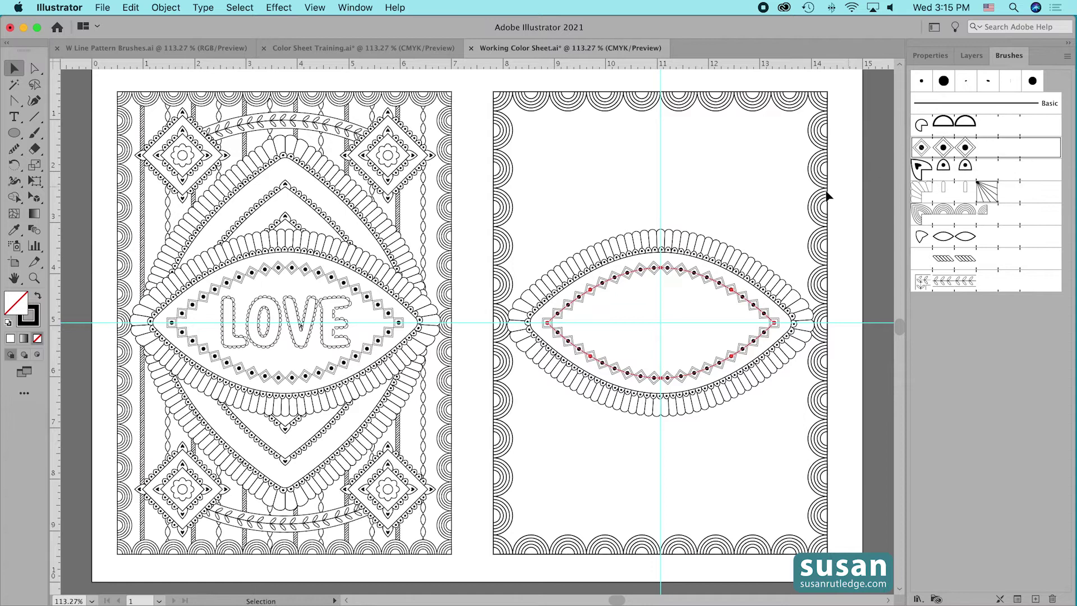
pyautogui.click(728, 190)
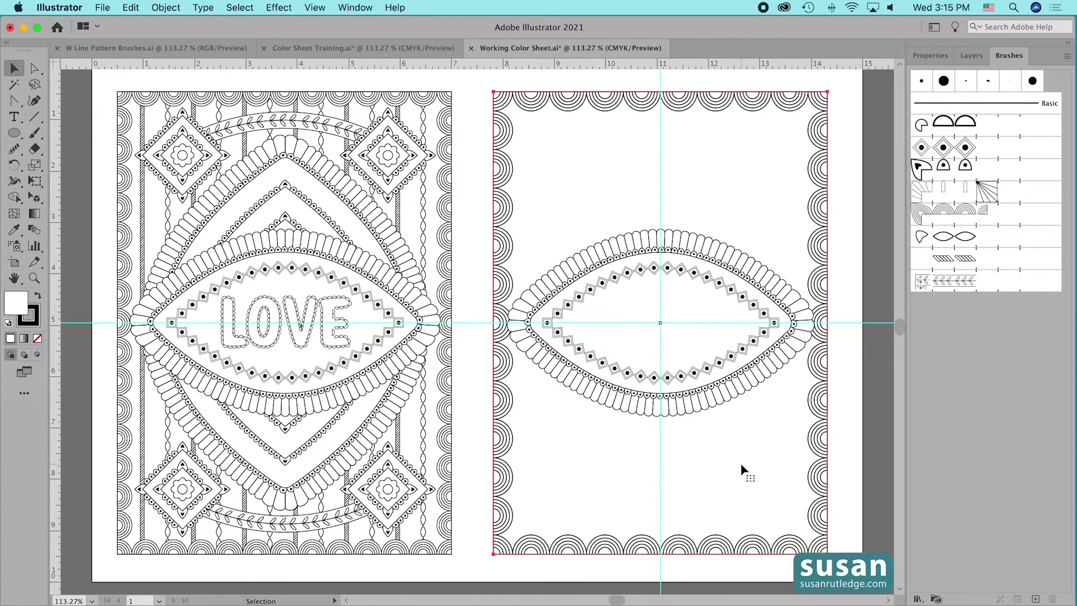
pyautogui.press('shift+super+a')
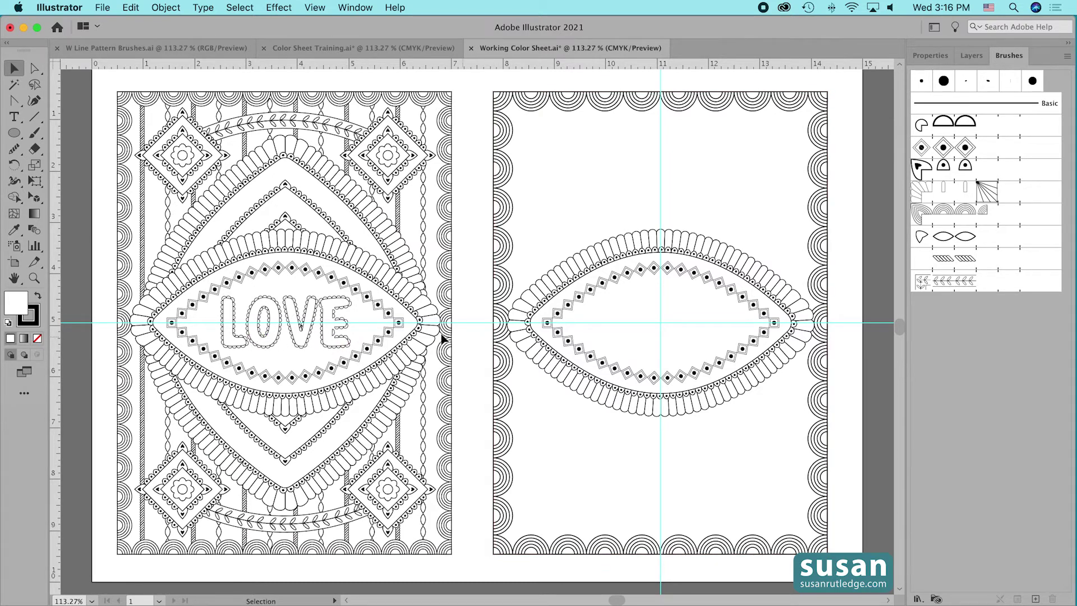
# Add the text "LOVE" in Coniferous Bold at 100 pt and move it to the center of the diamond ellipse.
pyautogui.click(557, 306)
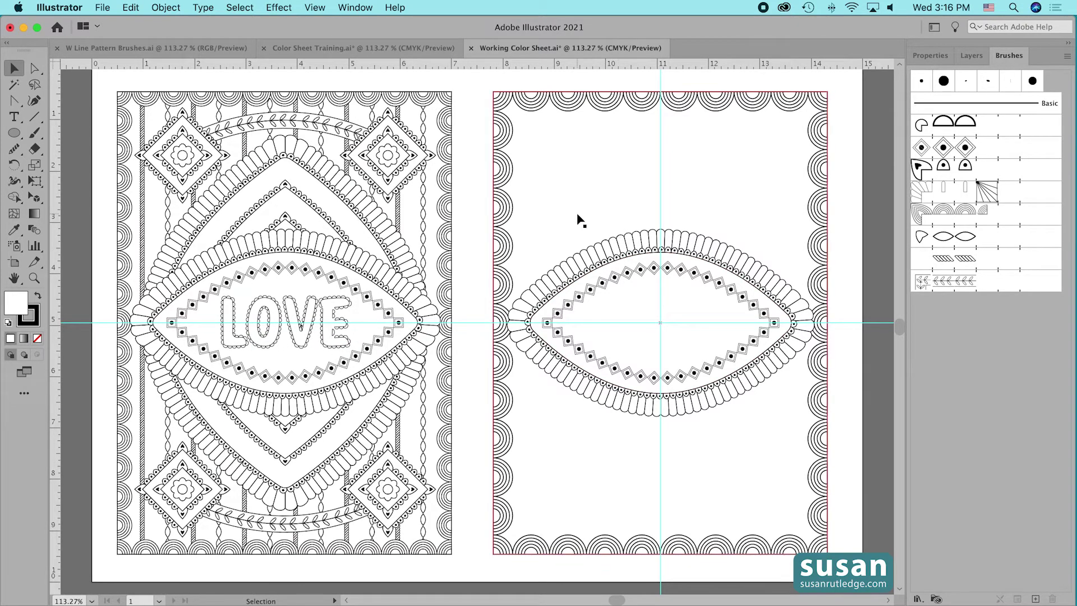
pyautogui.press('t')
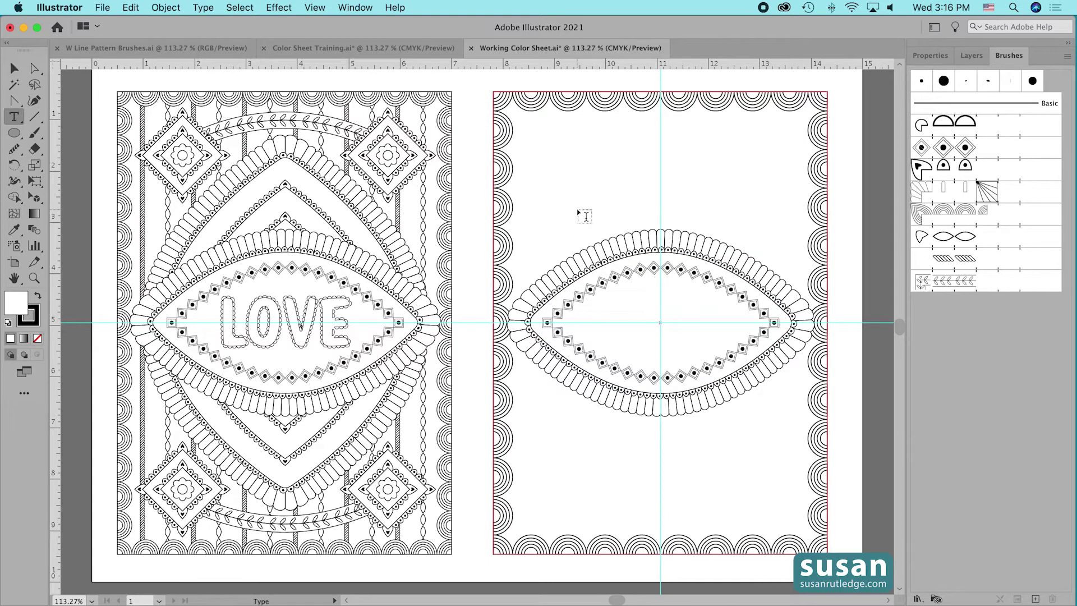
pyautogui.click(936, 58)
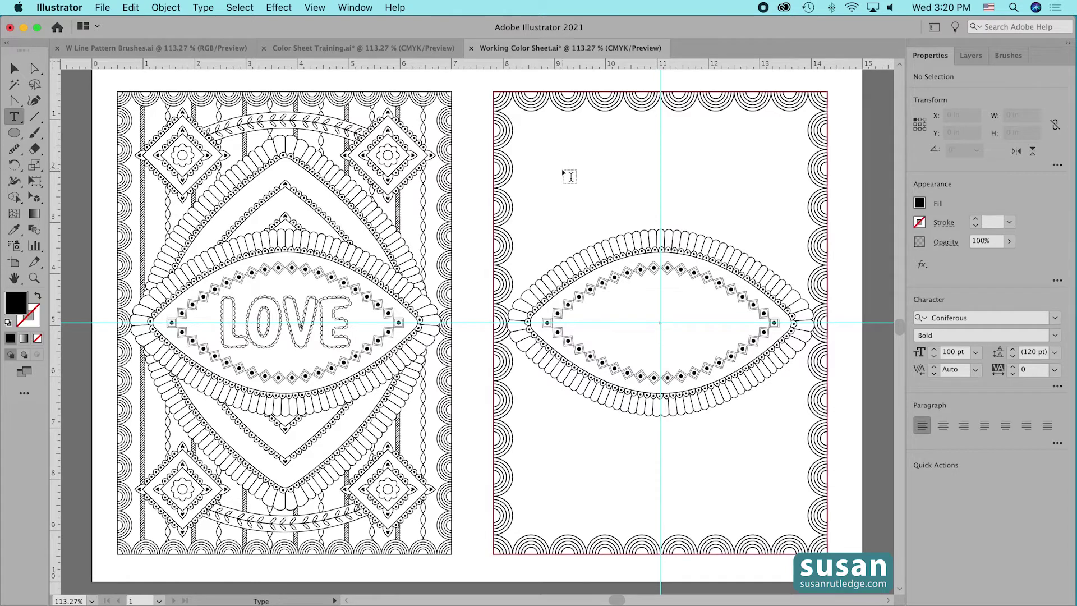
pyautogui.click(559, 150)
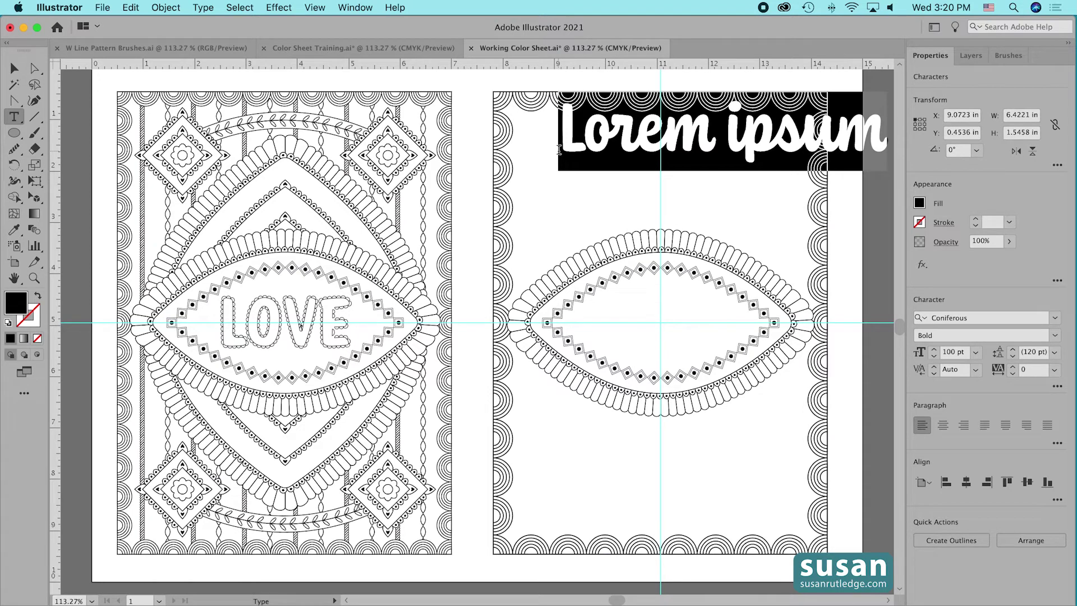
pyautogui.write('LO')
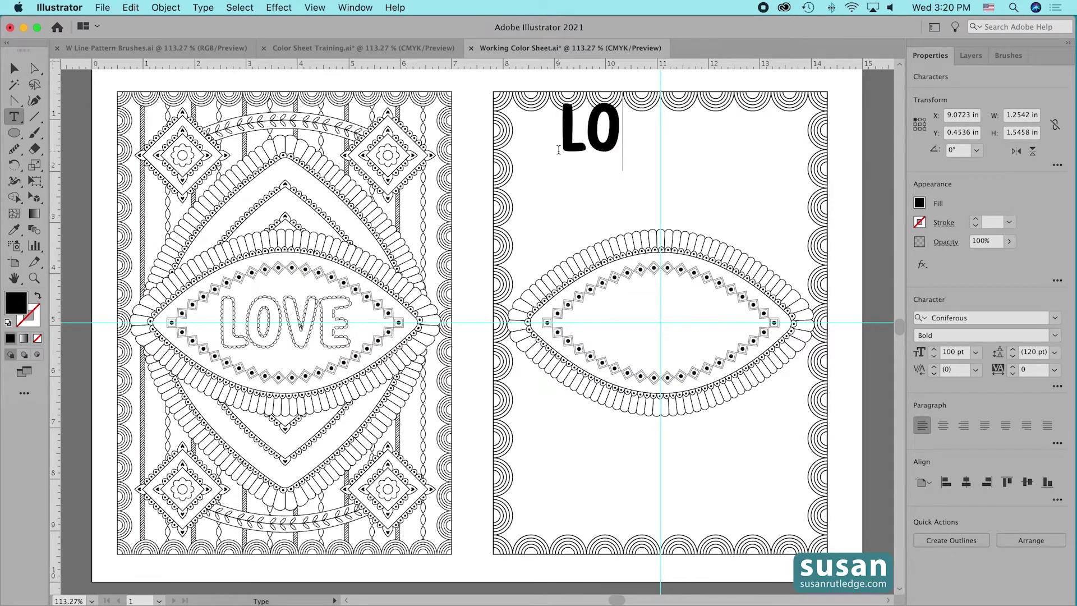
pyautogui.write('VE')
pyautogui.click(13, 70)
pyautogui.moveTo(603, 151); pyautogui.dragTo(639, 340)
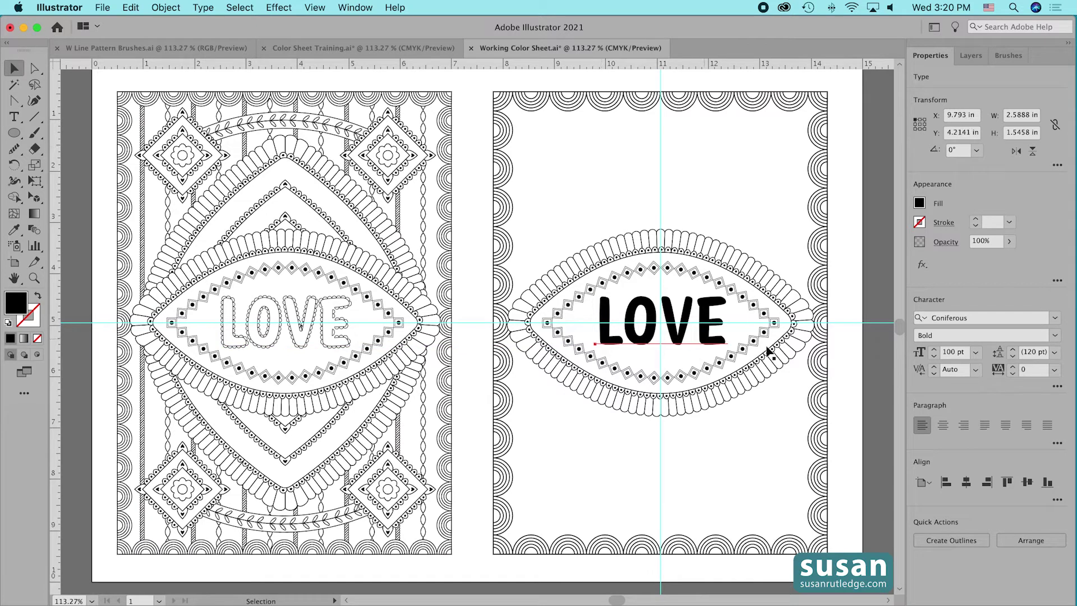
# Convert the LOVE text to outlines and set its fill to white.
pyautogui.click(954, 540)
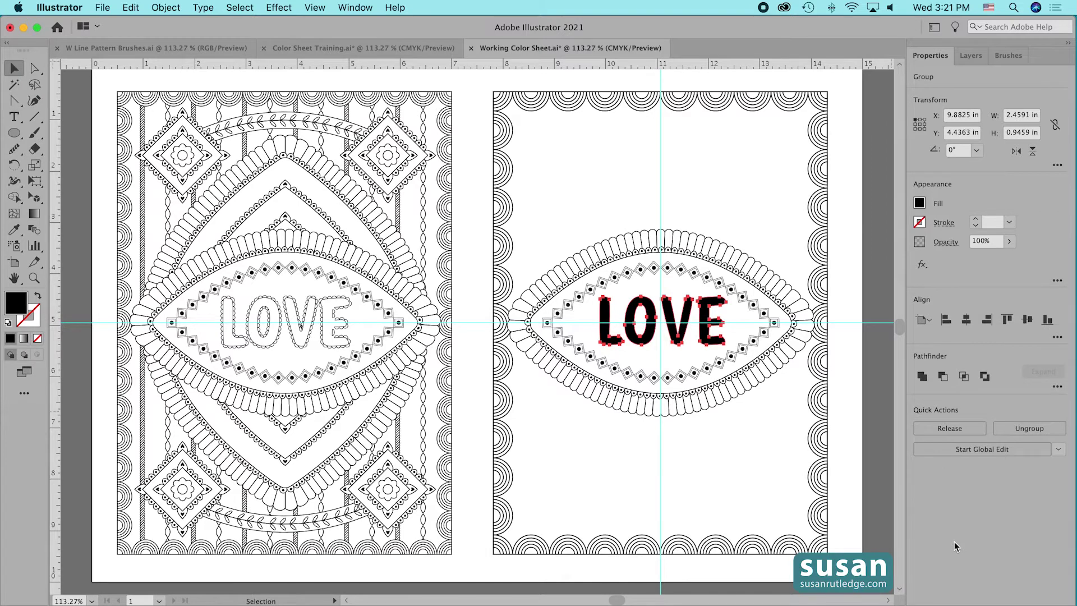
pyautogui.click(918, 203)
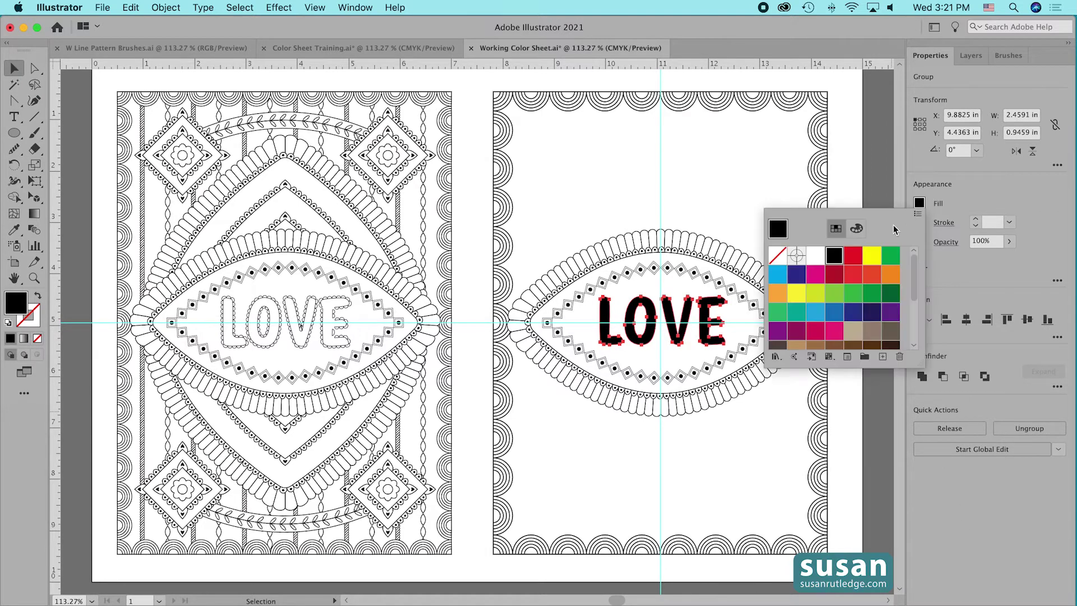
pyautogui.click(814, 256)
pyautogui.click(972, 208)
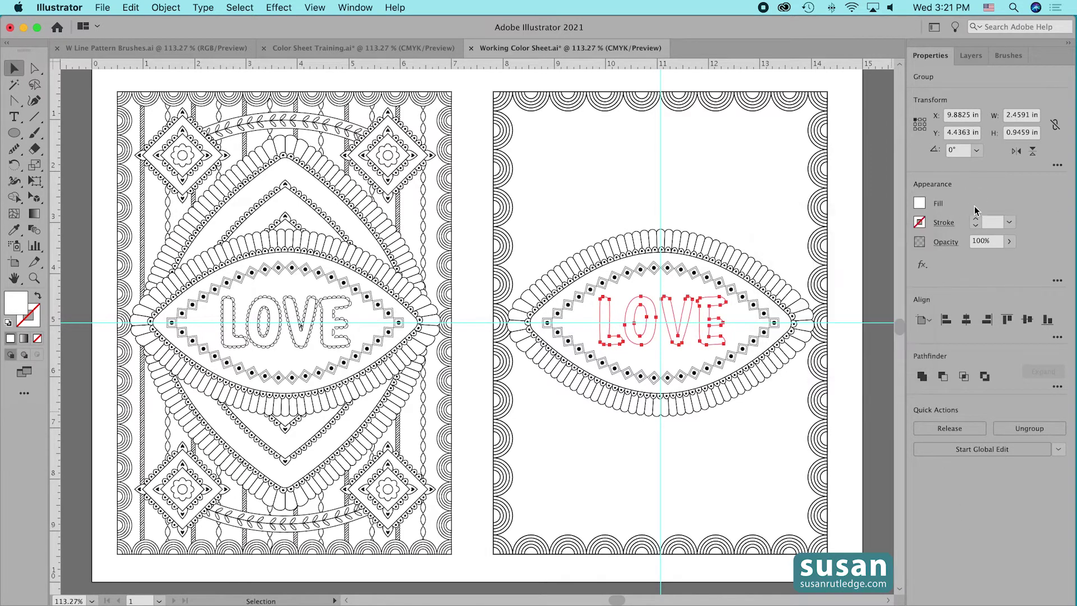
# Give the LOVE outlines a black stroke, apply the half-circle pattern brush to them, and reduce the stroke weight.
pyautogui.click(974, 219)
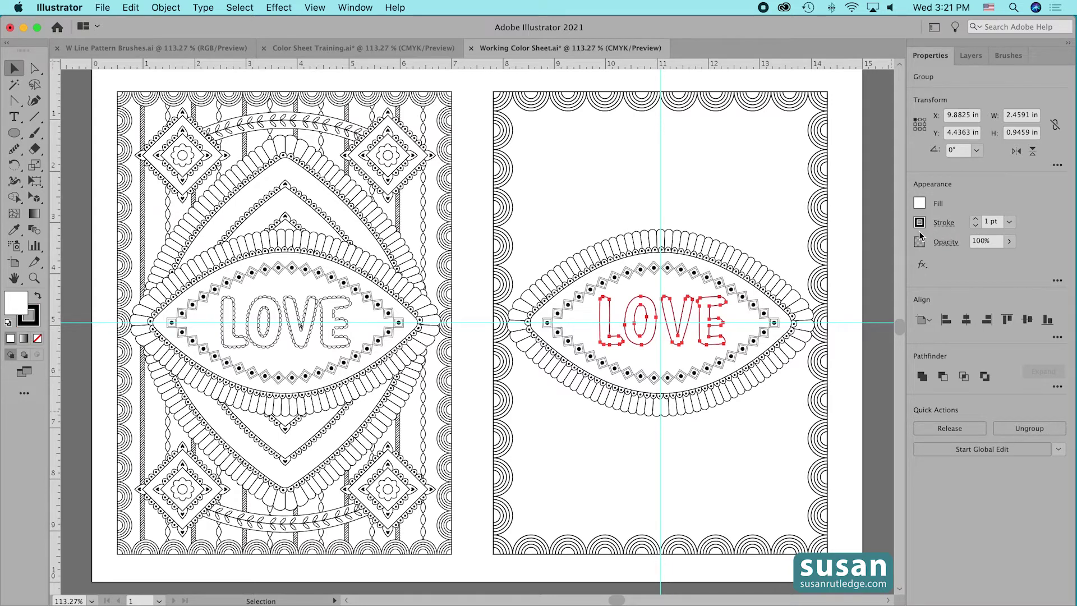
pyautogui.click(1006, 56)
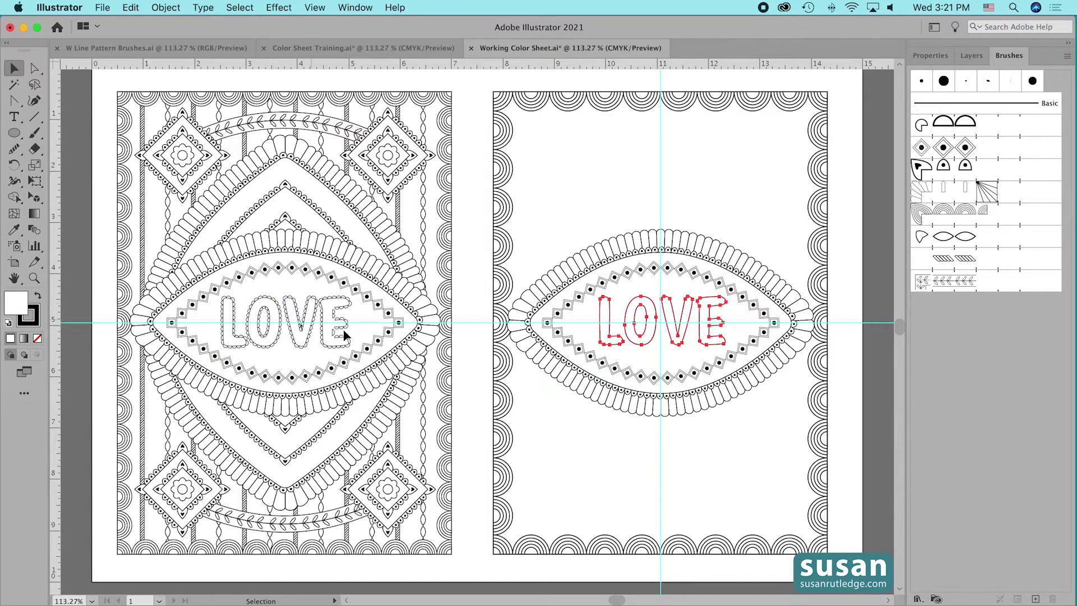
pyautogui.click(969, 124)
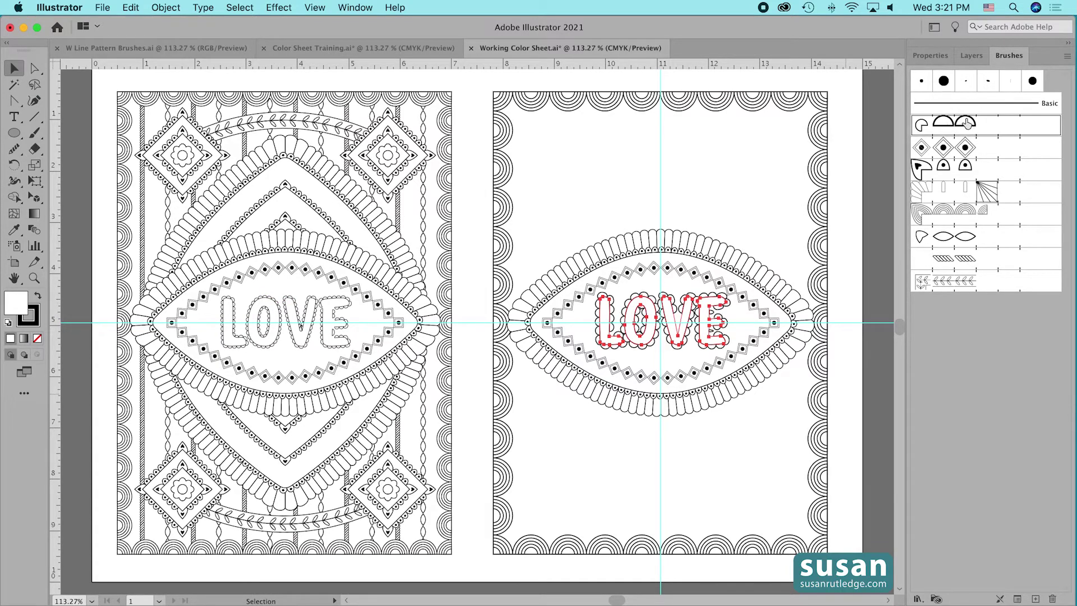
pyautogui.click(931, 56)
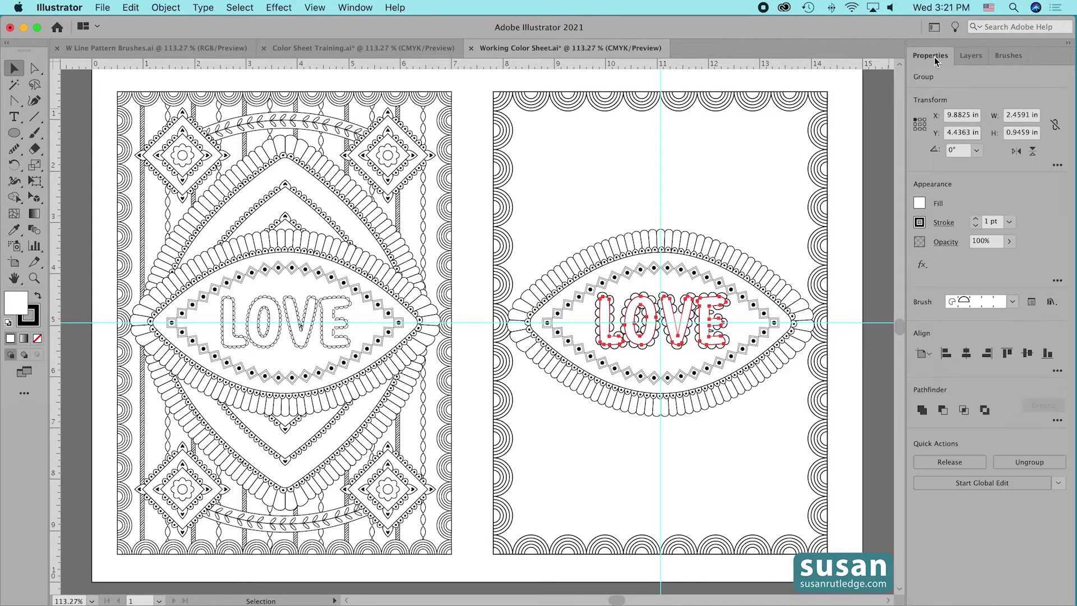
pyautogui.click(975, 227)
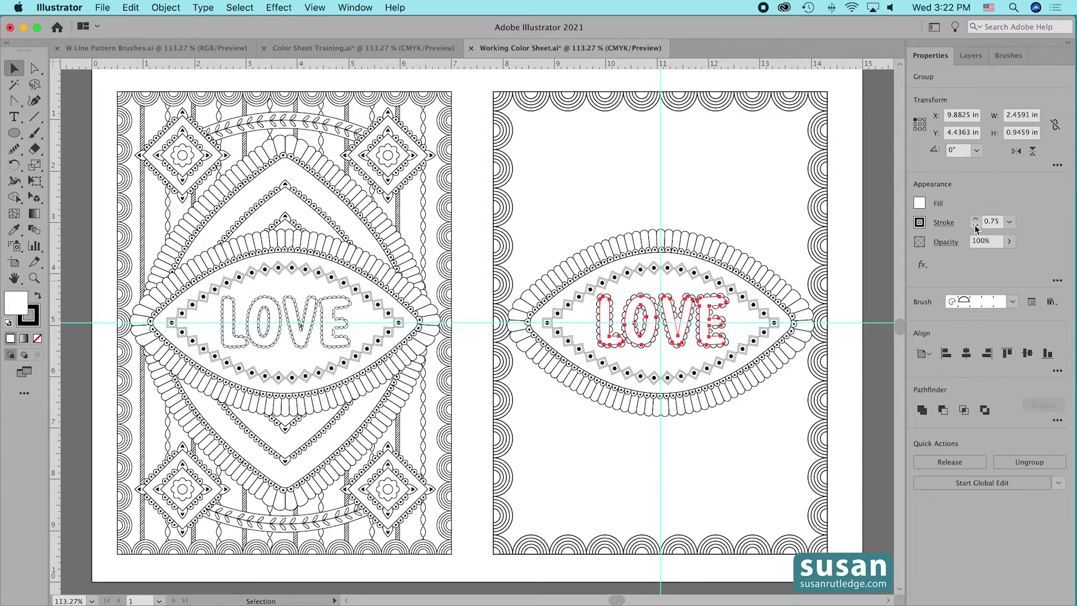
pyautogui.click(976, 227)
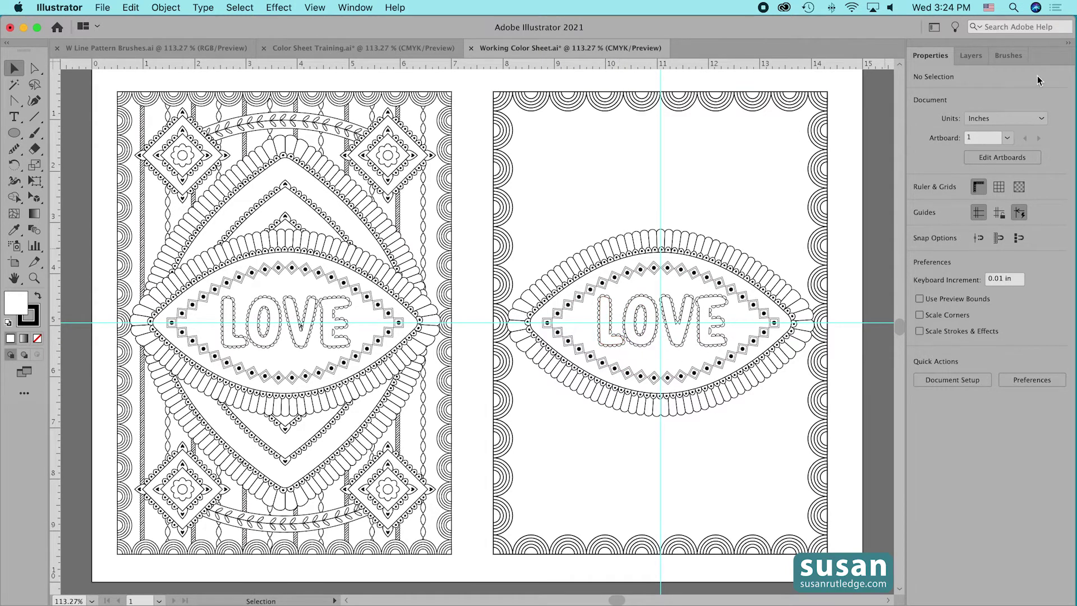
# Edit the half-circle pattern brush so that its inner corner tile is Auto-Sliced.
pyautogui.click(1003, 55)
pyautogui.click(921, 127)
pyautogui.doubleClick(921, 127)
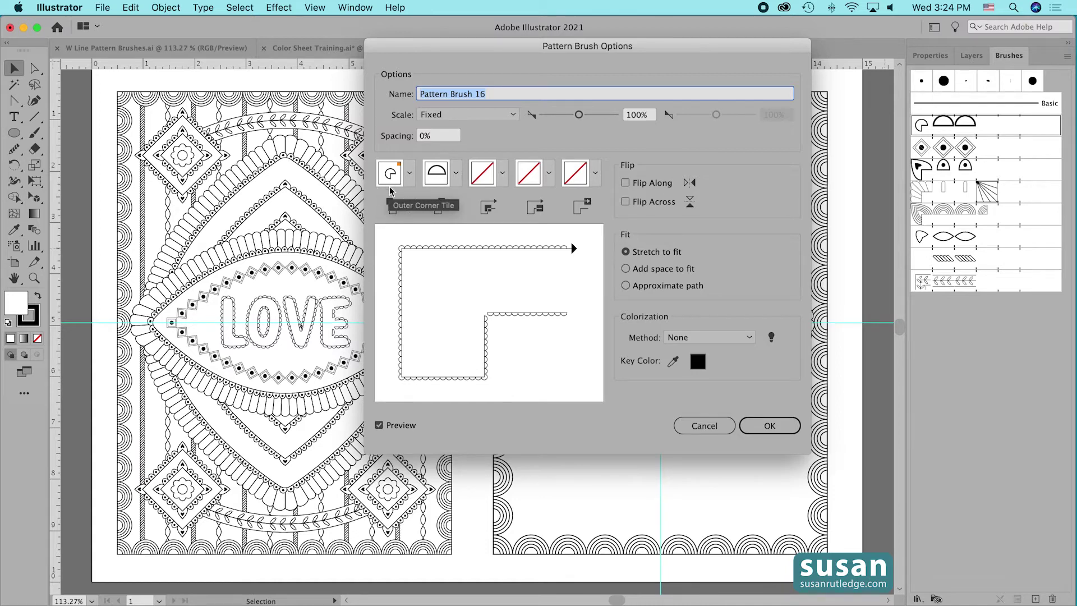
pyautogui.click(503, 174)
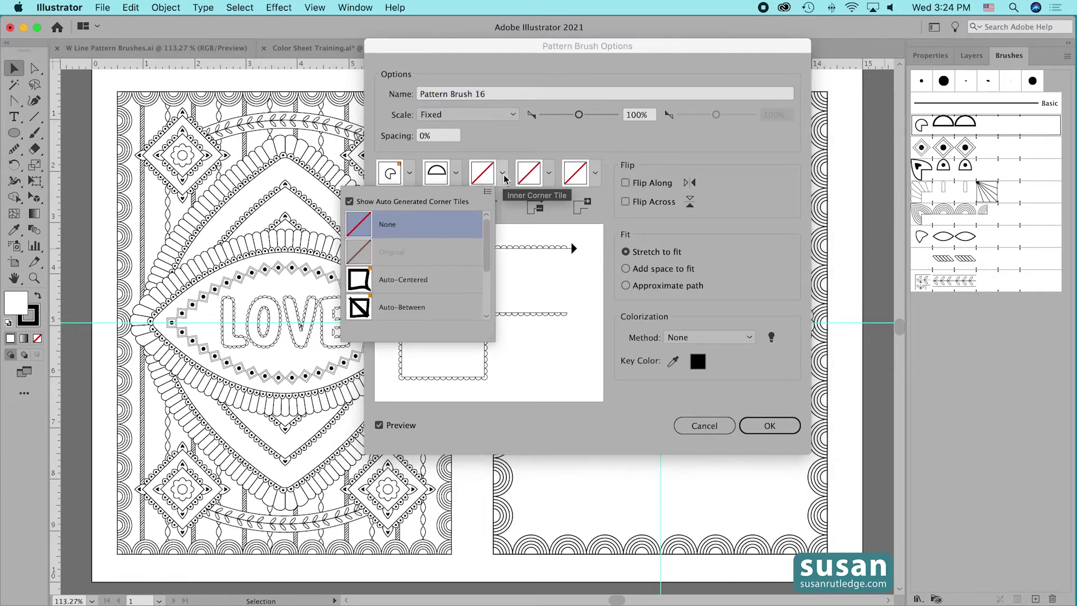
pyautogui.moveTo(485, 258); pyautogui.dragTo(485, 292)
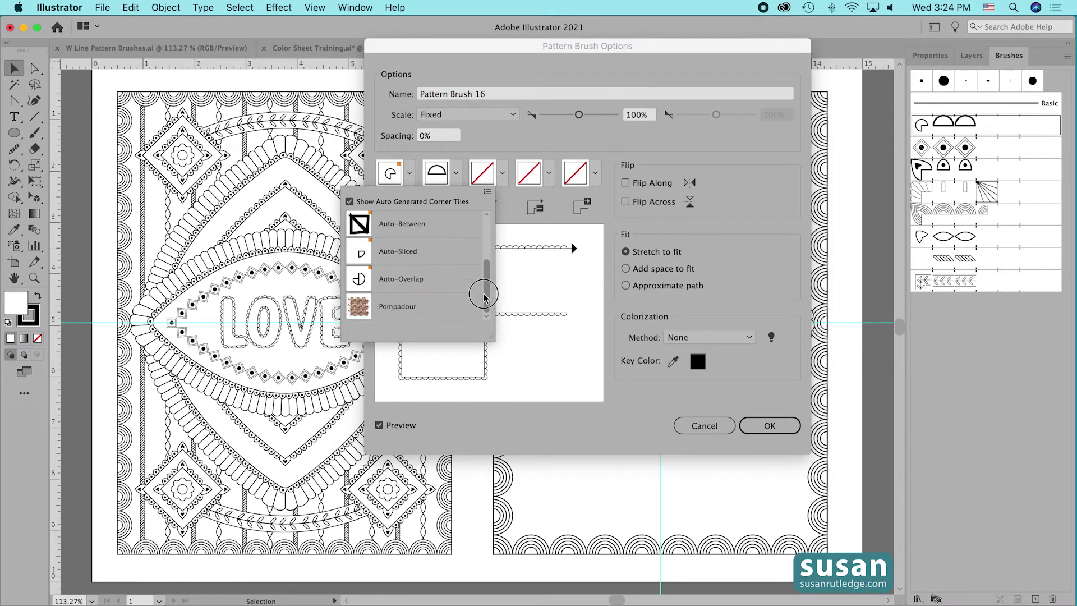
pyautogui.click(409, 247)
pyautogui.click(767, 427)
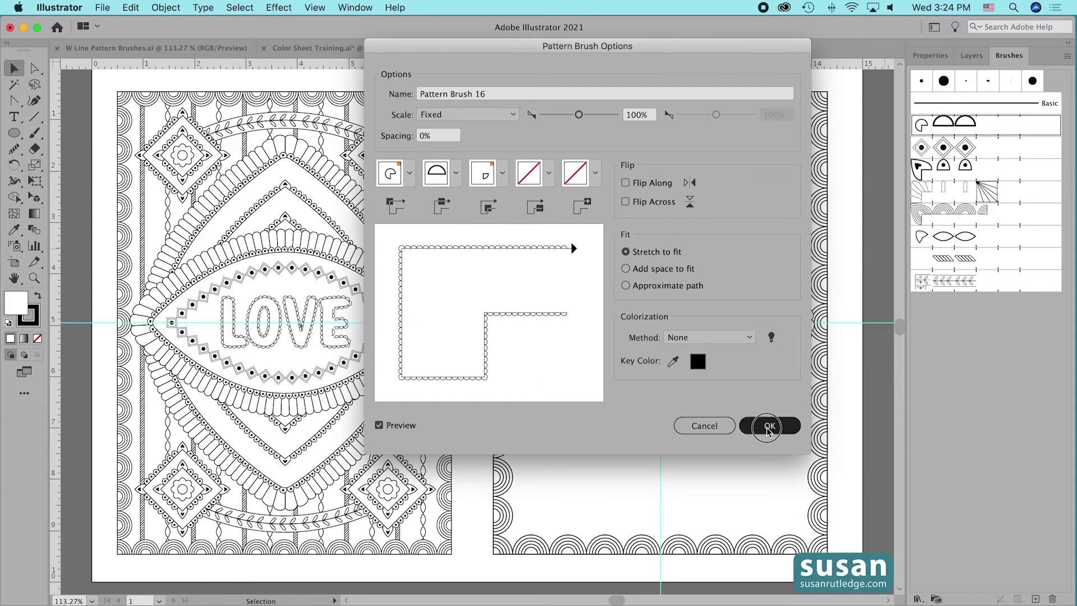
pyautogui.click(514, 339)
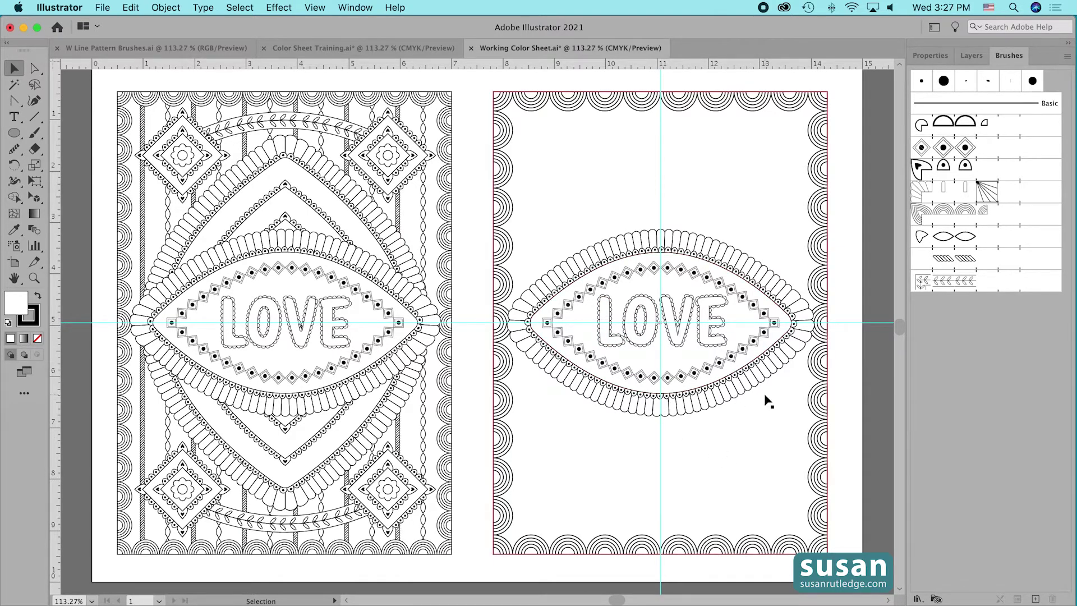
pyautogui.click(768, 401)
# Group the LOVE lettering with the three pointed ellipse paths, name the group "Center", and clear the selection.
pyautogui.click(972, 55)
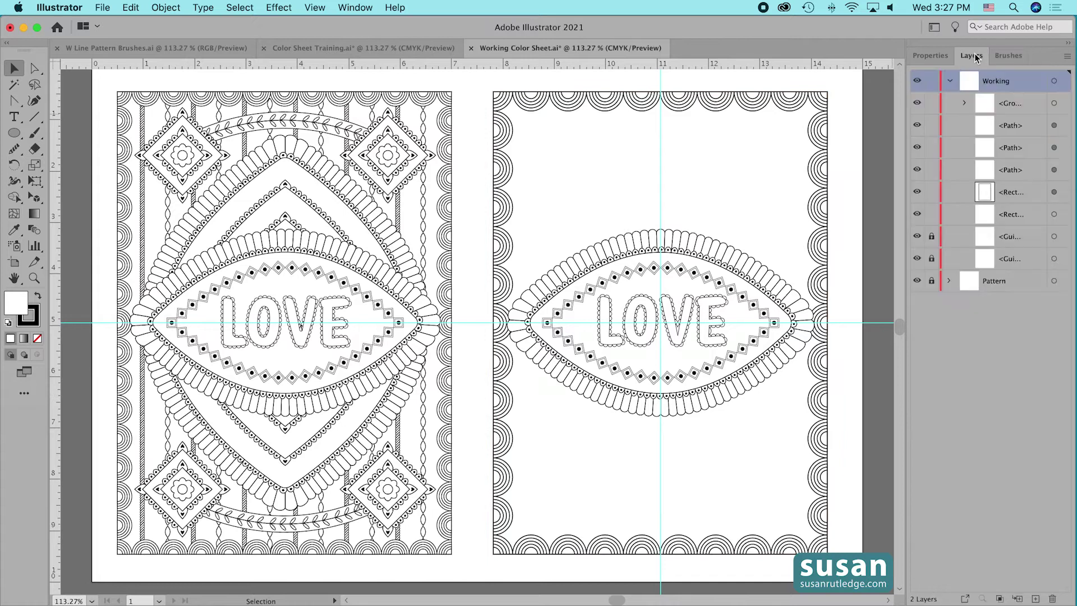
pyautogui.click(1054, 103)
pyautogui.keyDown('shift'); pyautogui.click(1053, 125); pyautogui.keyUp('shift')
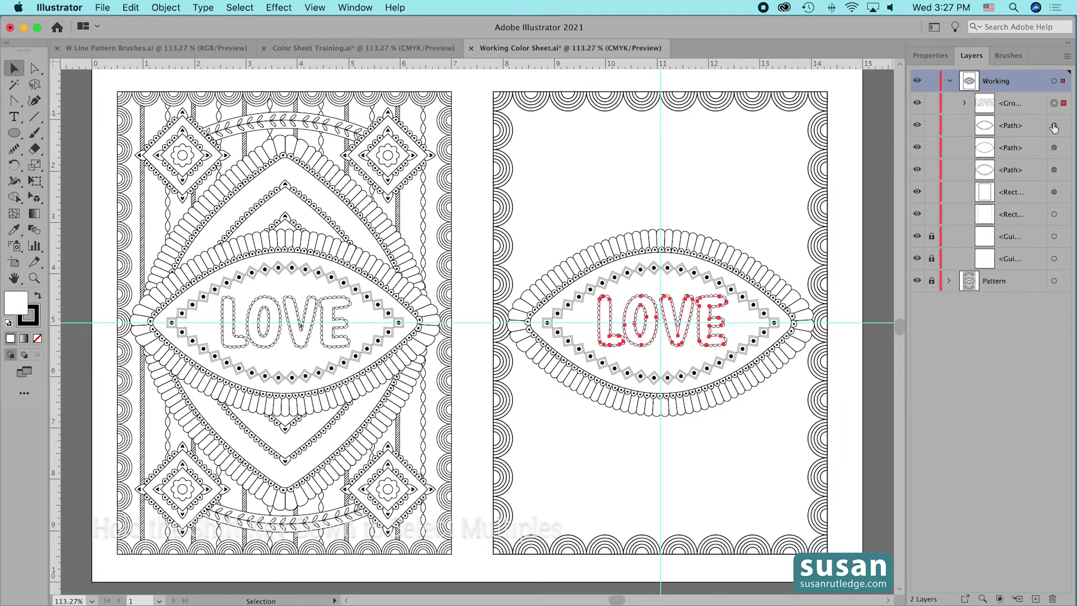
pyautogui.keyDown('shift'); pyautogui.click(1053, 147); pyautogui.keyUp('shift')
pyautogui.keyDown('shift'); pyautogui.click(1053, 170); pyautogui.keyUp('shift')
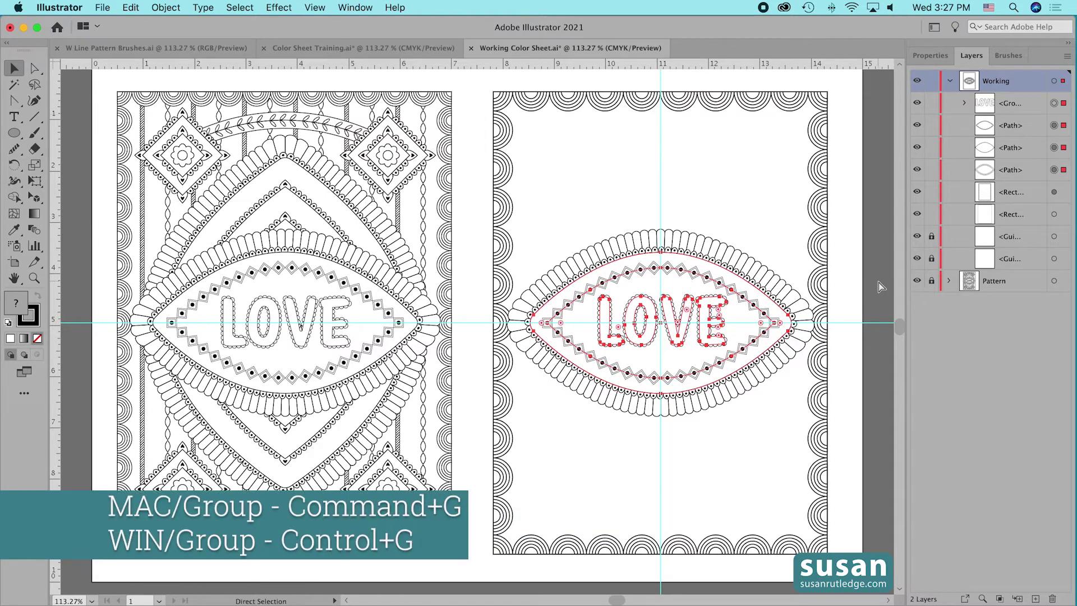
pyautogui.press('super+g')
pyautogui.click(1011, 108)
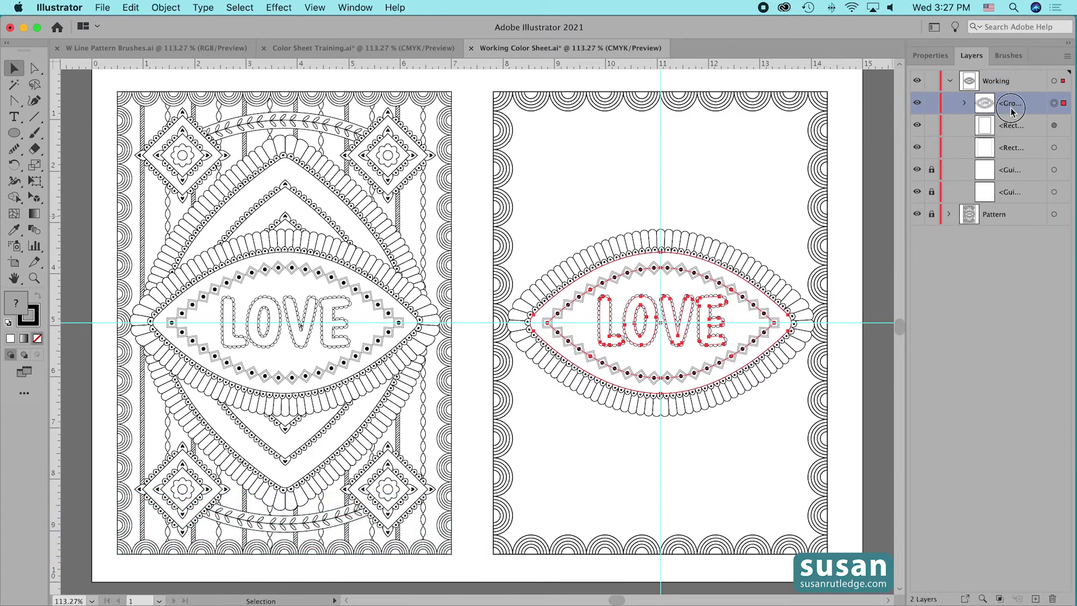
pyautogui.doubleClick(1013, 104)
pyautogui.write('Center')
pyautogui.click(712, 469)
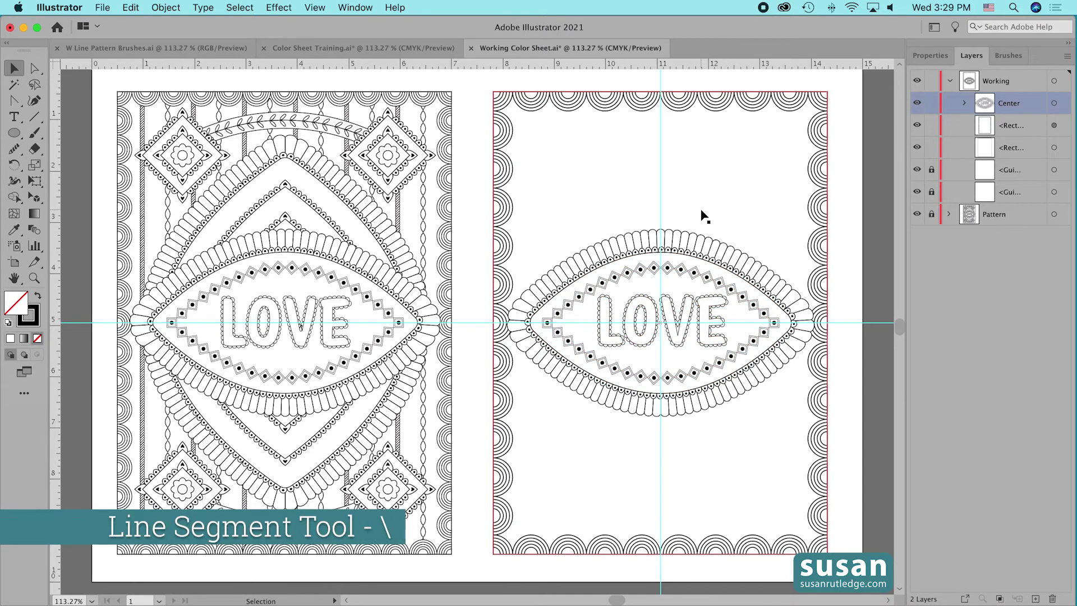
# Create a line 8.8 in long at 270° and place it inside the frame near its left border, at about X 8.42 in, Y 0.55 in.
pyautogui.press('\\')
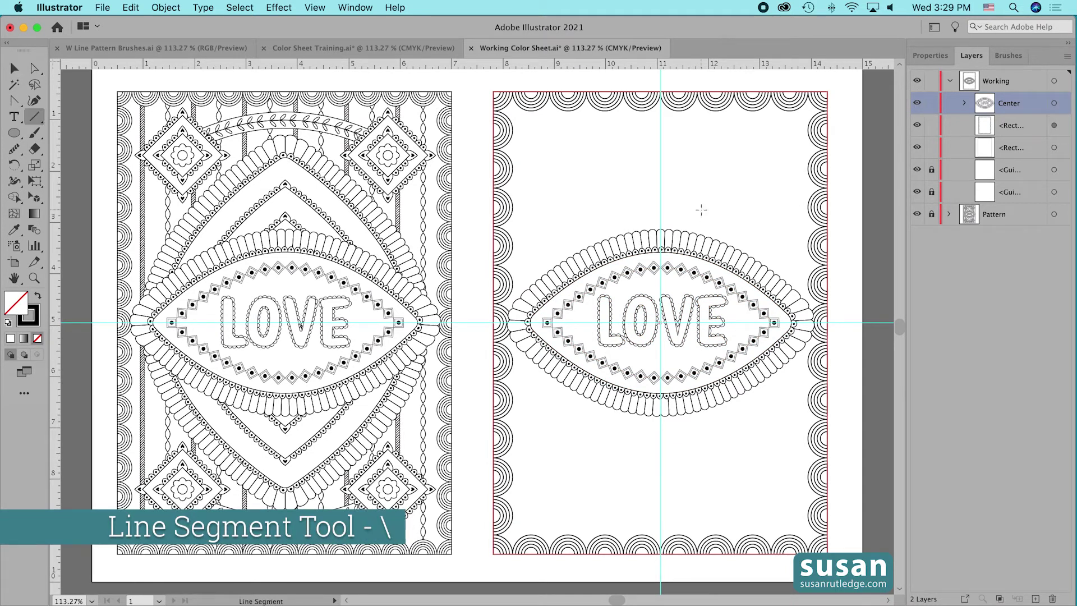
pyautogui.click(706, 172)
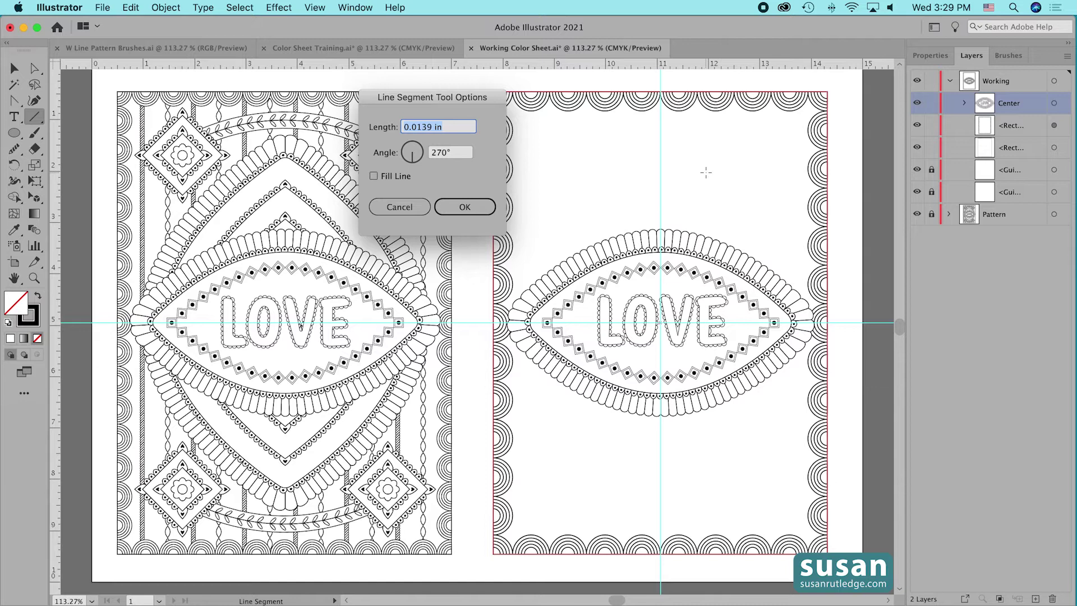
pyautogui.write('8.8')
pyautogui.click(464, 206)
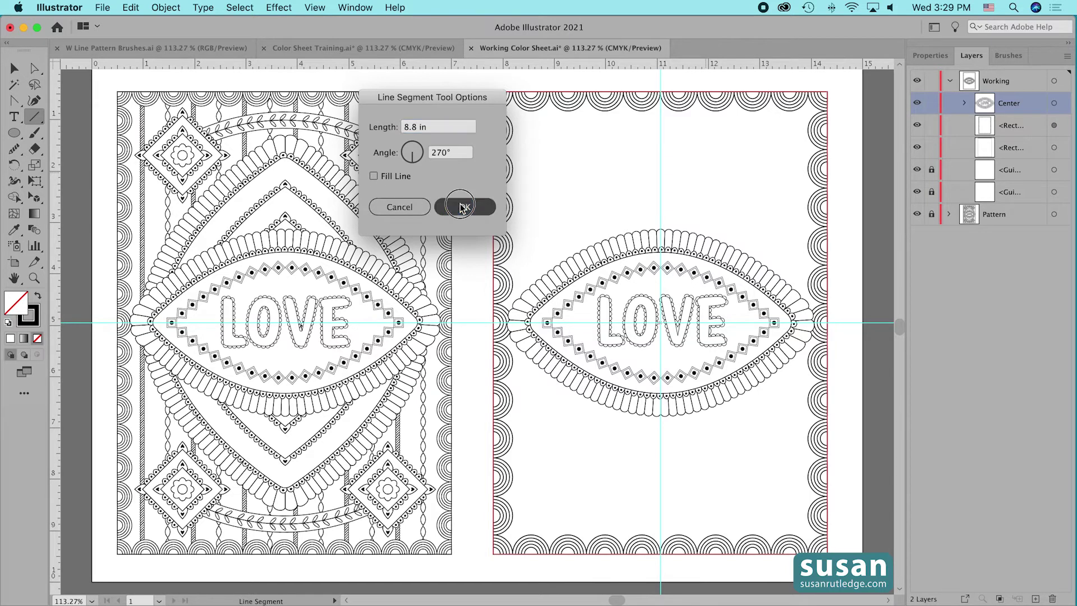
pyautogui.click(930, 56)
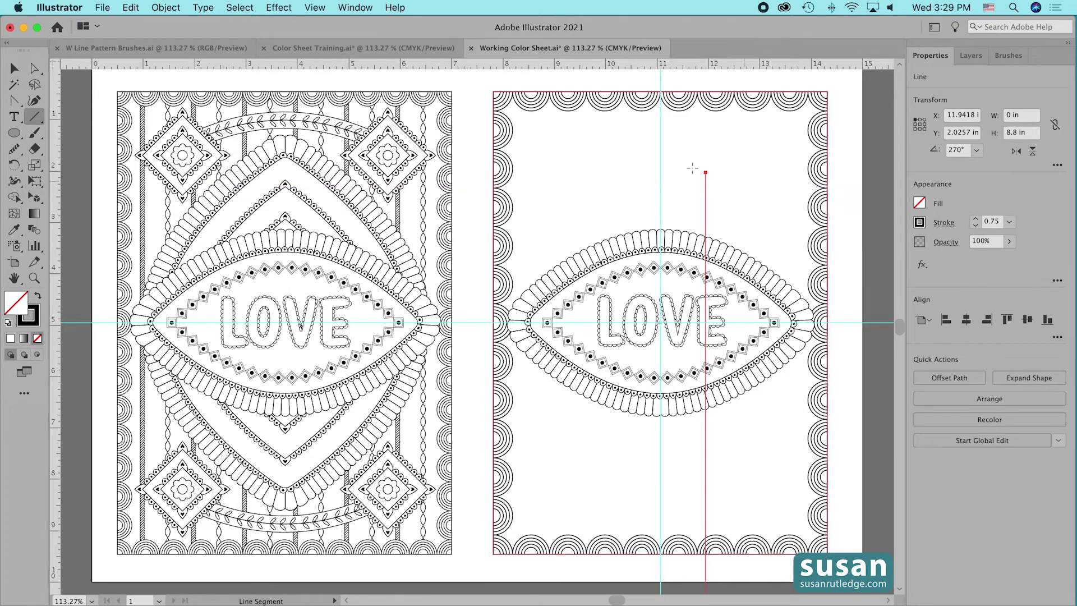
pyautogui.click(12, 69)
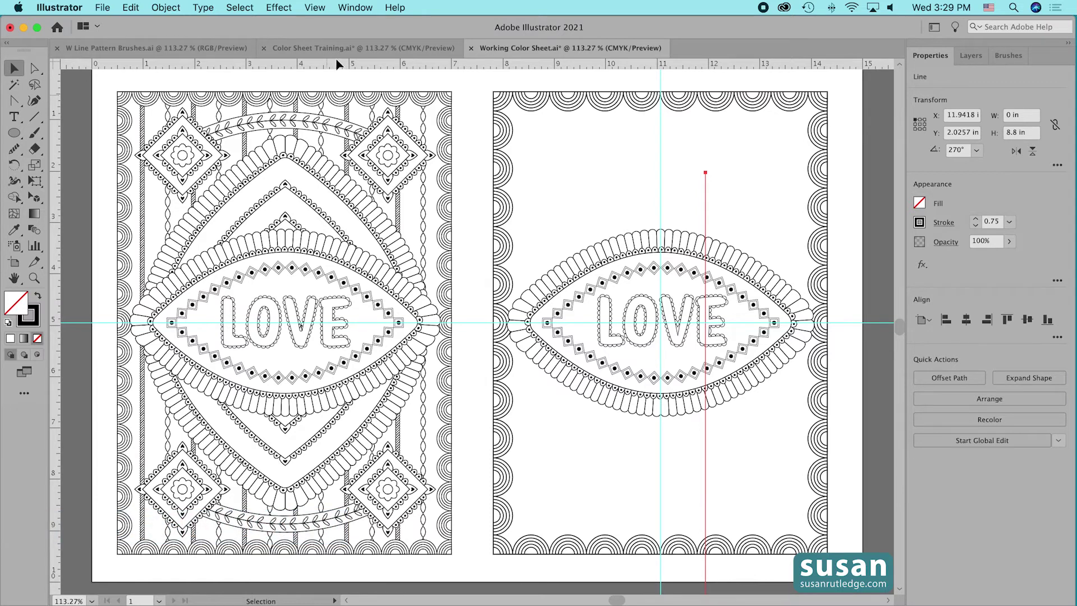
pyautogui.moveTo(705, 199); pyautogui.dragTo(525, 124)
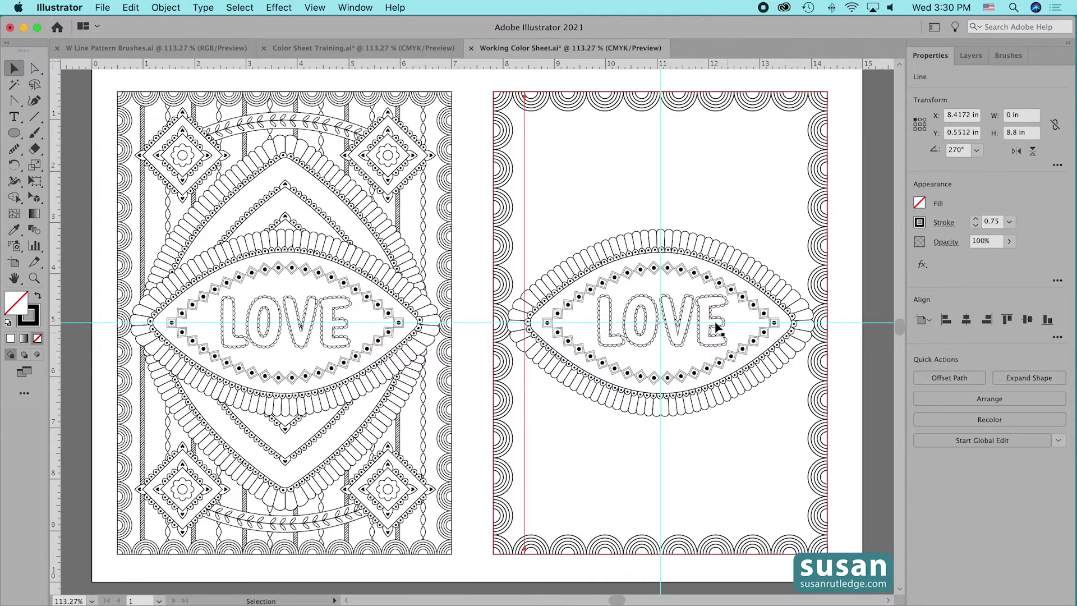
# Copy the vertical line about 0.5 in to the right and repeat the duplication until 12 evenly spaced lines span the frame.
pyautogui.moveTo(525, 232); pyautogui.dragTo(553, 236)
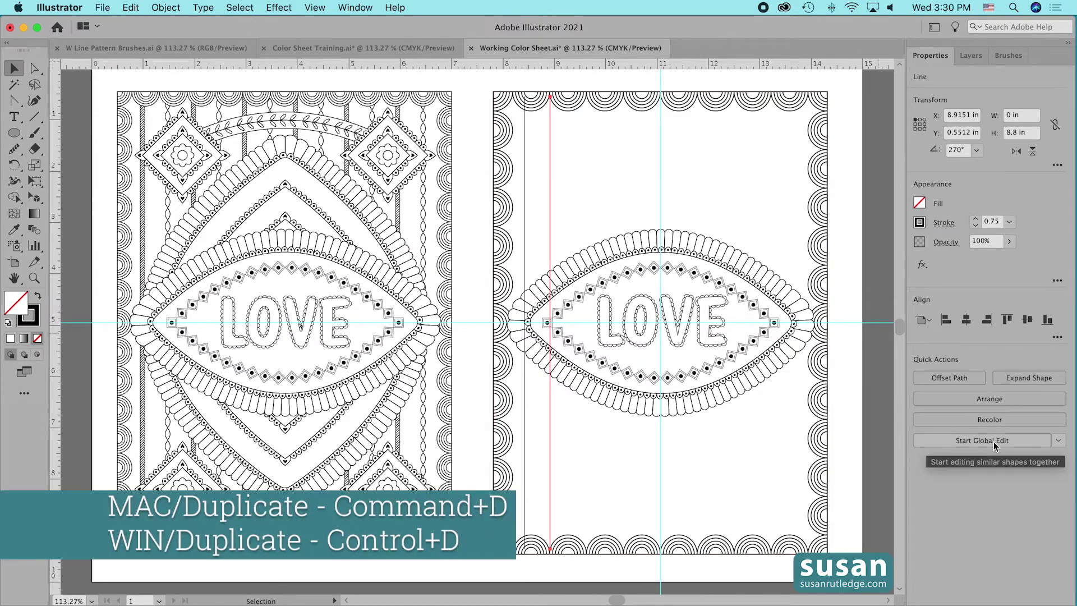
pyautogui.press('super+d')
pyautogui.press('super+d')
pyautogui.press('super+d')
pyautogui.press('super+d')
pyautogui.press('super+d')
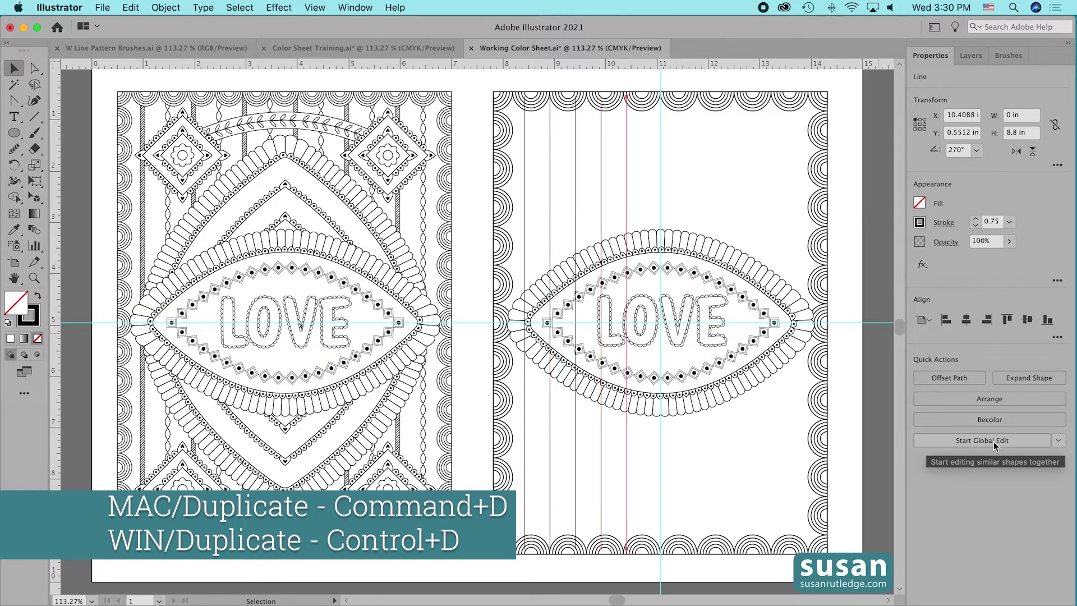
pyautogui.press('super+d')
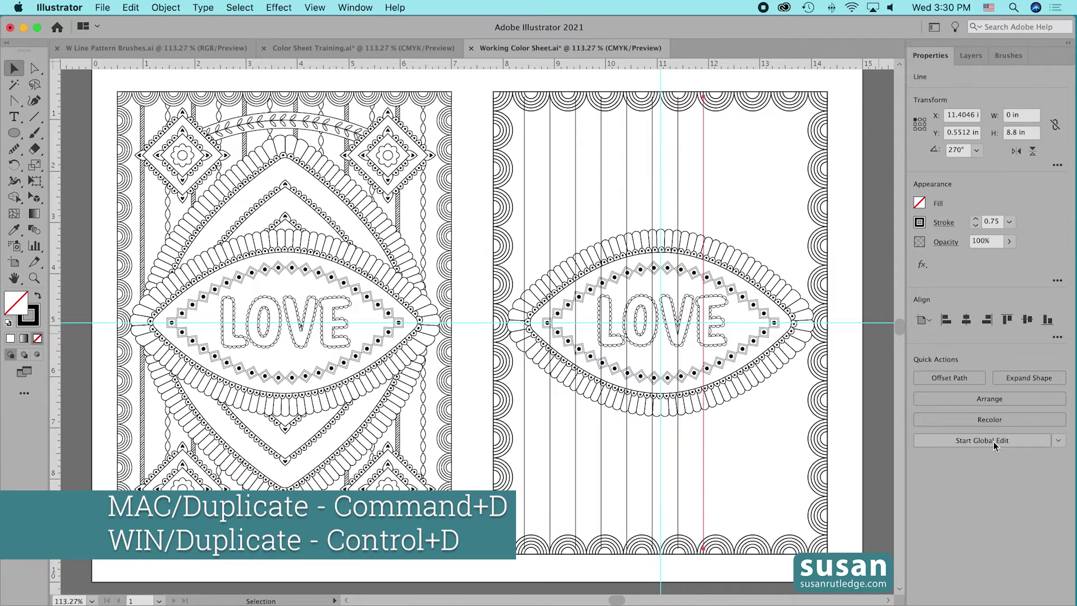
pyautogui.press('super+d')
pyautogui.press('super+d')
pyautogui.press('super+d')
pyautogui.press('super+d')
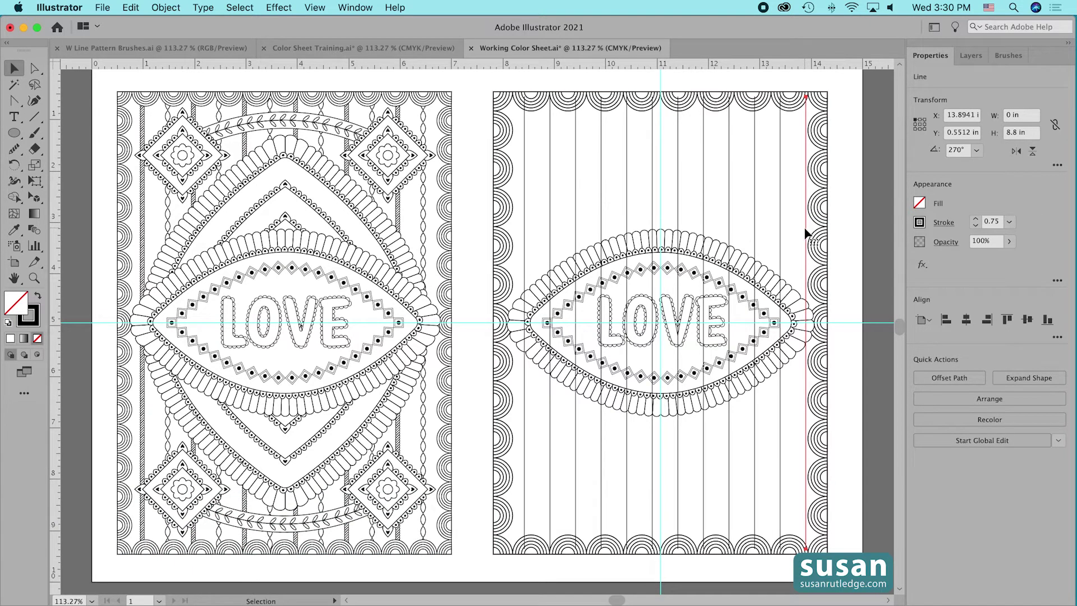
# Select all vertical lines by their same appearance, nudge them about 0.08 in to the left, and clear the selection.
pyautogui.click(241, 8)
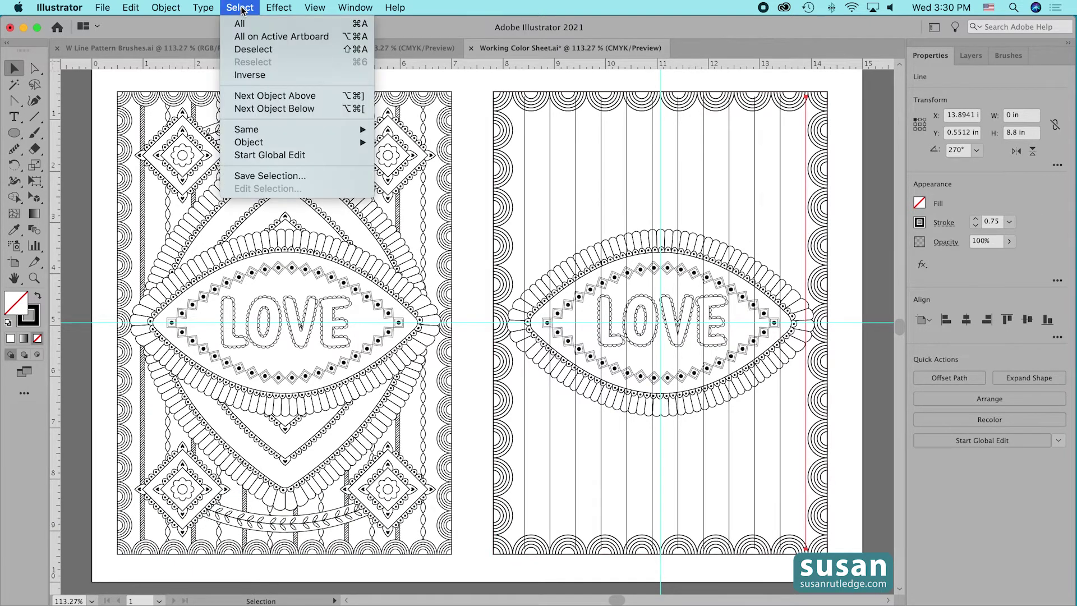
pyautogui.moveTo(271, 134)
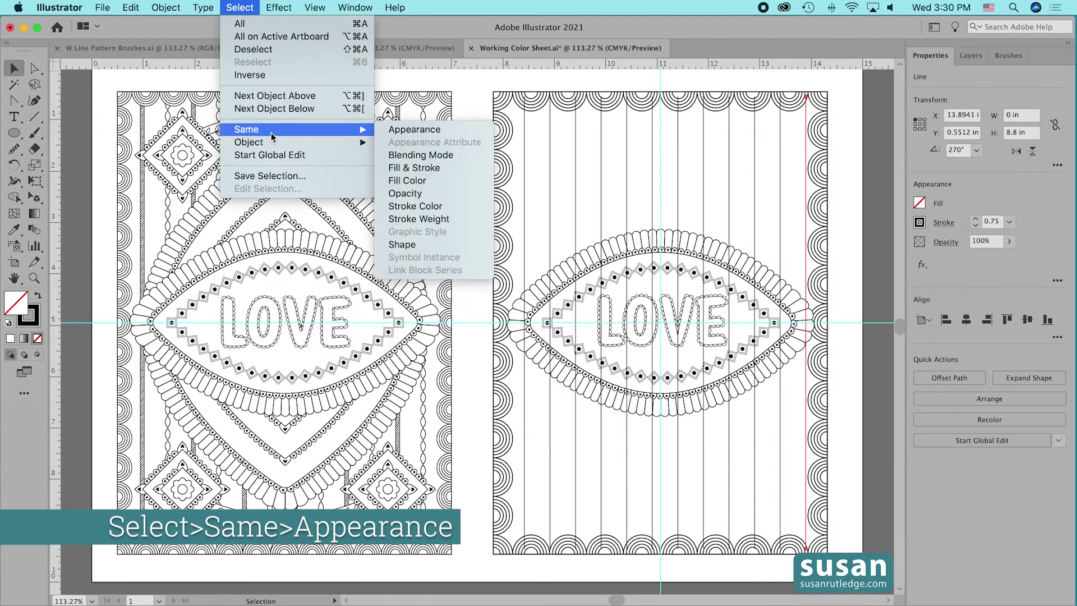
pyautogui.click(400, 130)
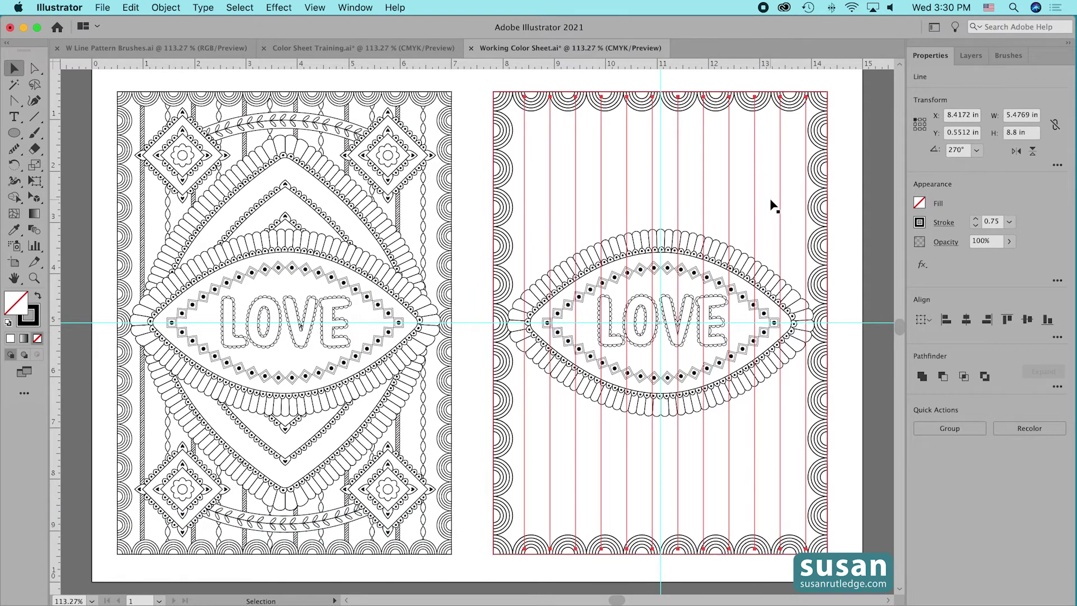
pyautogui.press('Left')
pyautogui.press('Left')
pyautogui.press('Left')
pyautogui.press('Left')
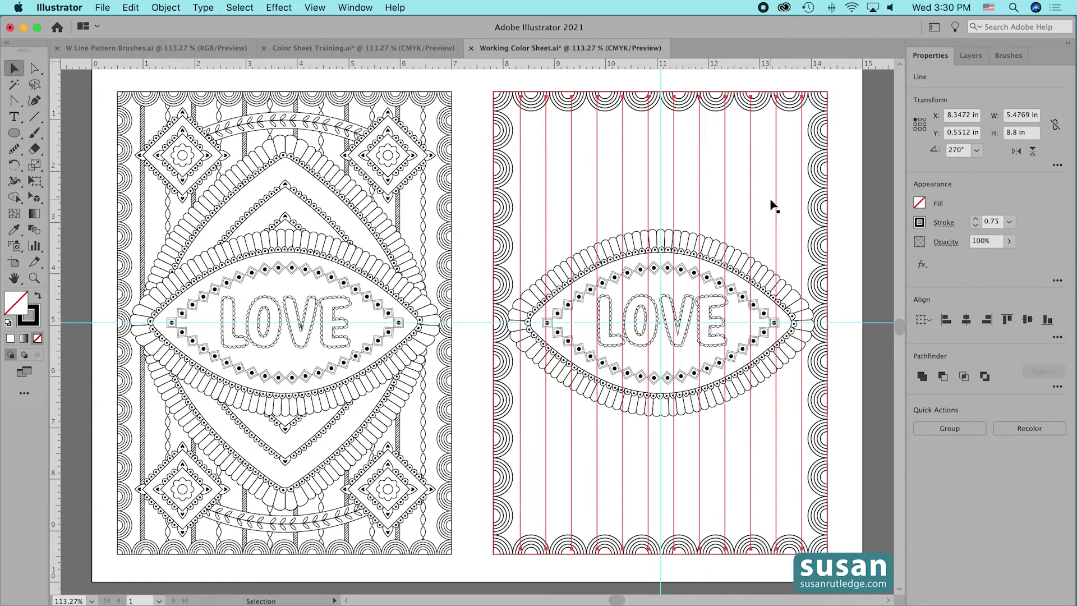
pyautogui.press('Right')
pyautogui.click(845, 221)
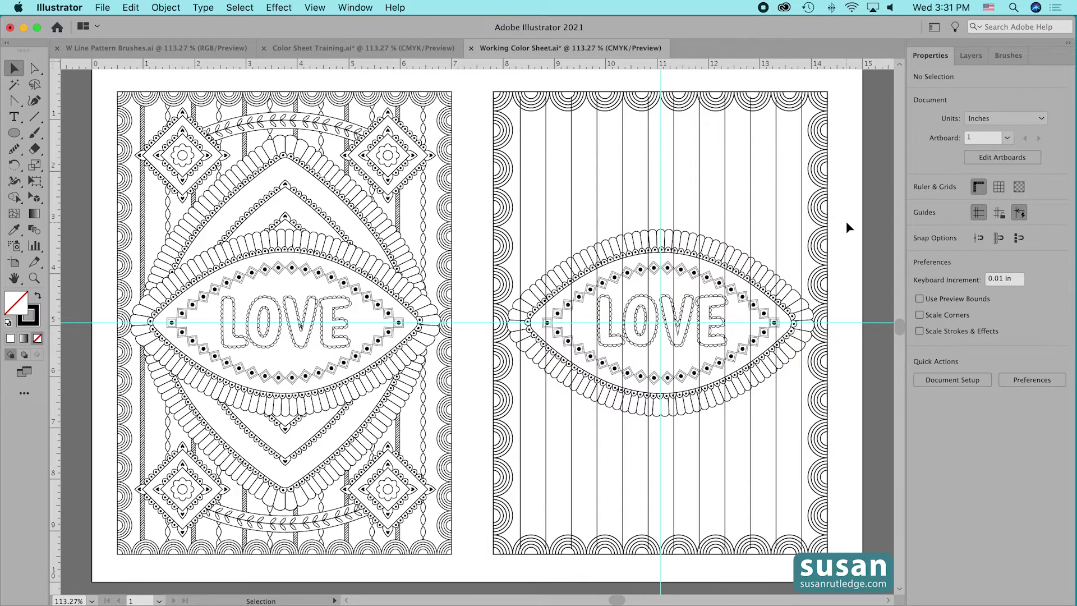
# Select every other vertical line starting with the leftmost and apply the diagonal-stripe pattern brush to these six lines.
pyautogui.click(521, 198)
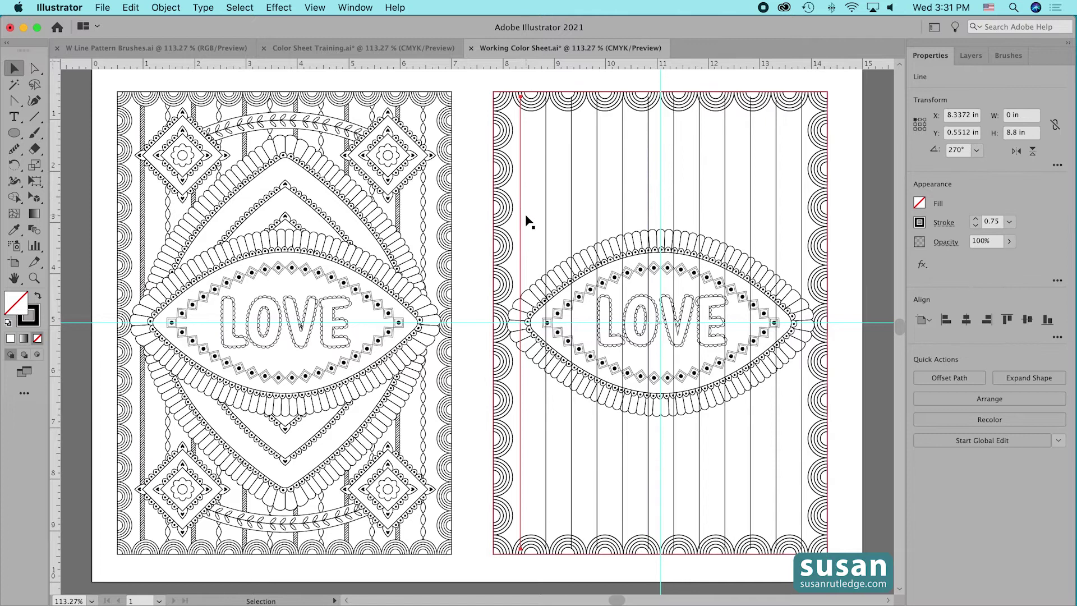
pyautogui.keyDown('shift'); pyautogui.click(573, 198); pyautogui.keyUp('shift')
pyautogui.keyDown('shift'); pyautogui.click(621, 201); pyautogui.keyUp('shift')
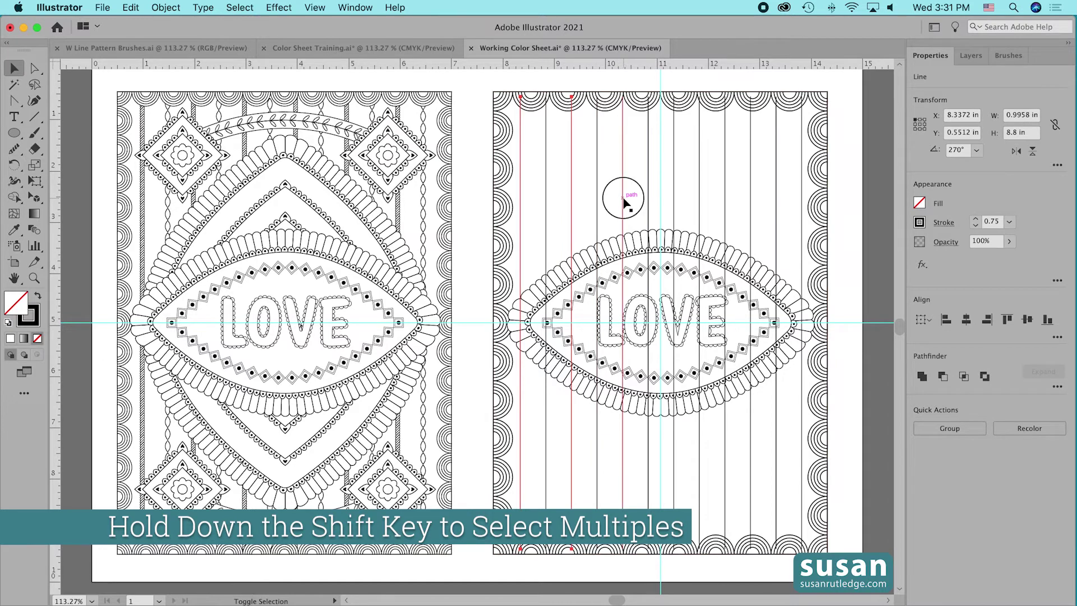
pyautogui.keyDown('shift'); pyautogui.click(675, 203); pyautogui.keyUp('shift')
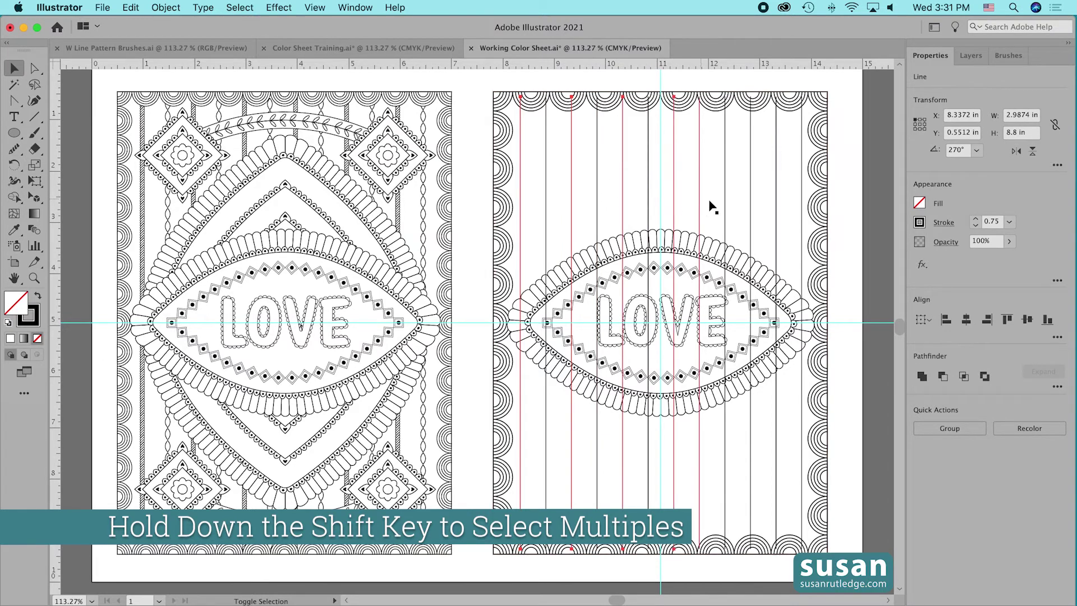
pyautogui.keyDown('shift'); pyautogui.click(725, 209); pyautogui.keyUp('shift')
pyautogui.keyDown('shift'); pyautogui.click(776, 216); pyautogui.keyUp('shift')
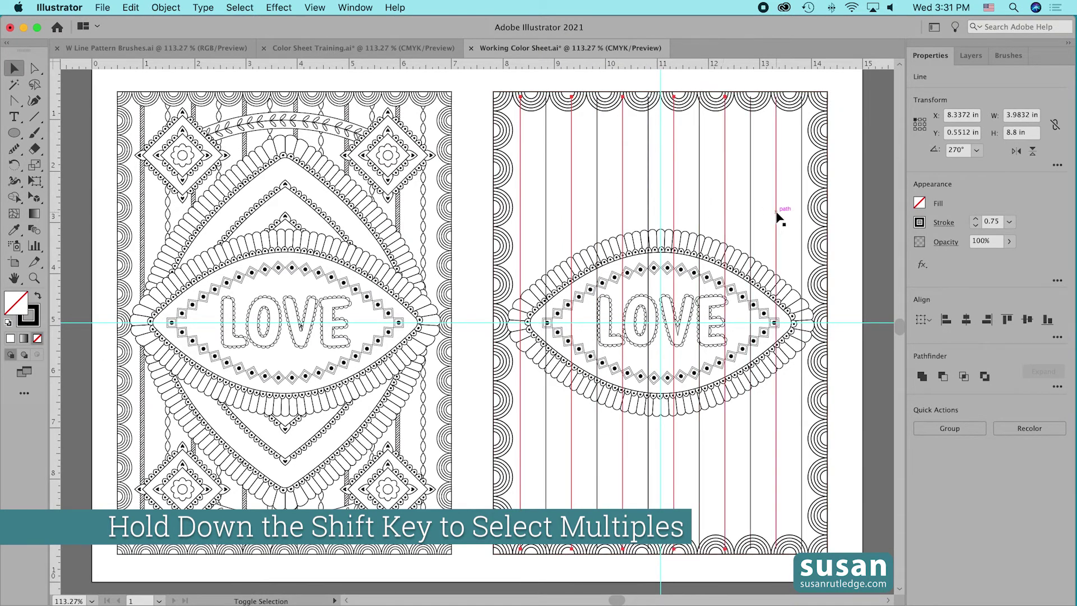
pyautogui.click(1011, 57)
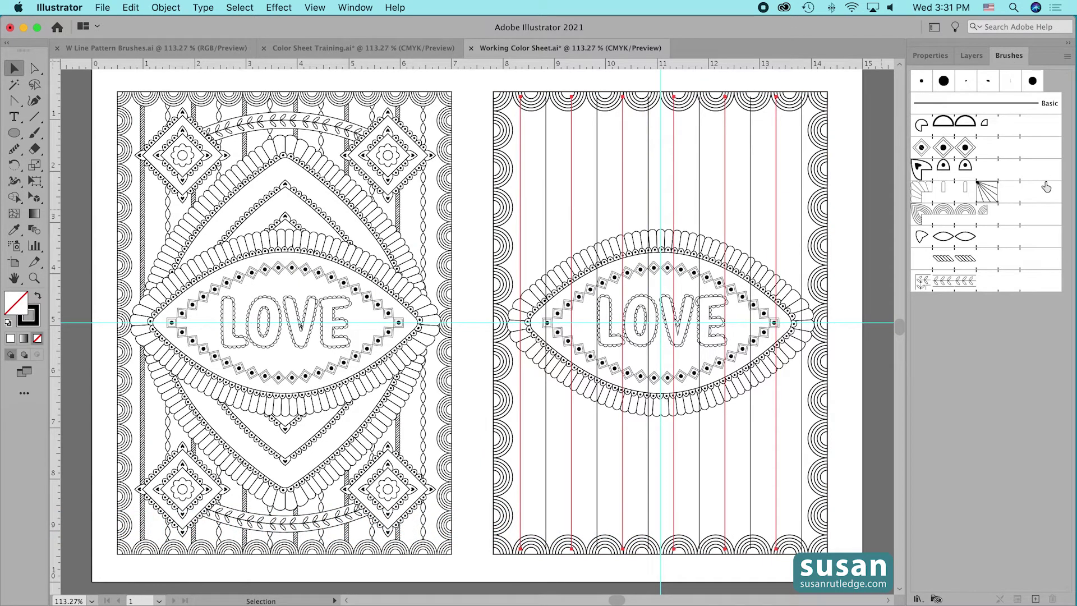
pyautogui.click(963, 258)
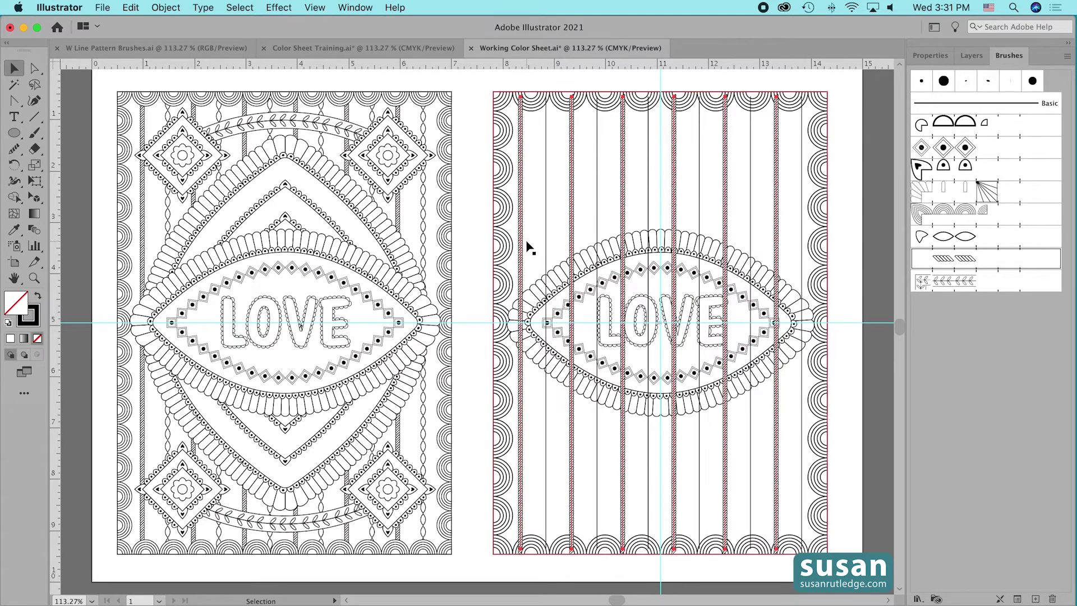
# Apply the pointed-oval chain pattern brush to the six remaining plain vertical lines and set their stroke weight to 0.75 pt.
pyautogui.click(547, 240)
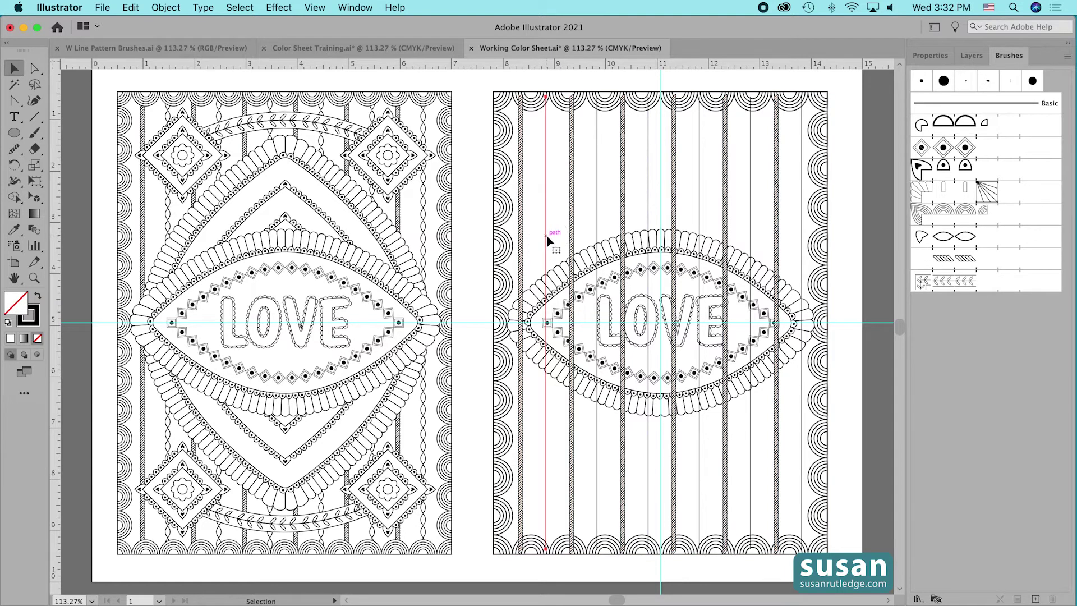
pyautogui.keyDown('shift'); pyautogui.click(598, 213); pyautogui.keyUp('shift')
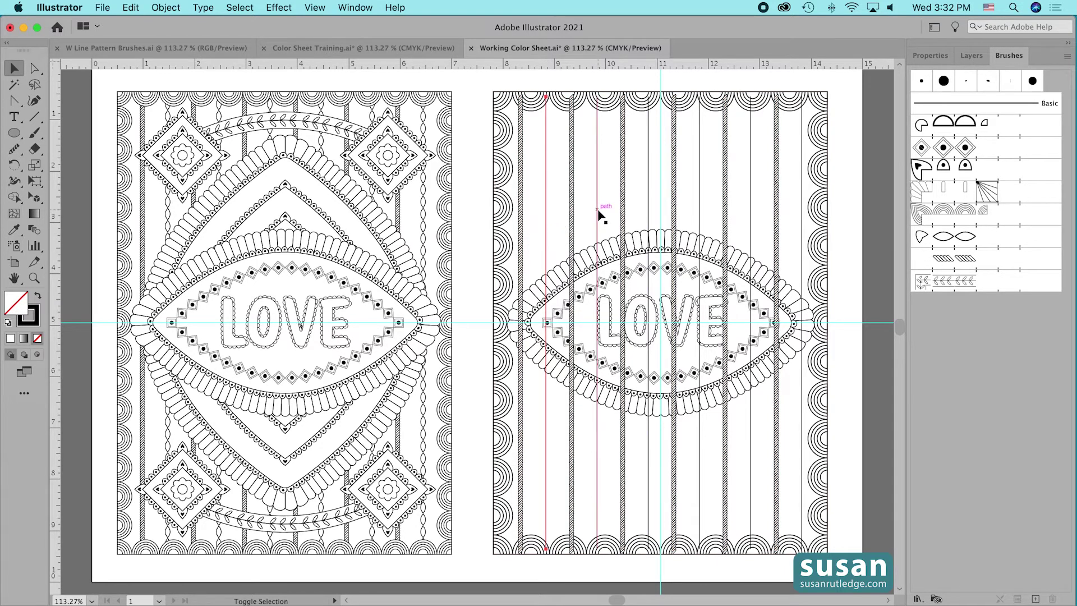
pyautogui.keyDown('shift'); pyautogui.click(649, 212); pyautogui.keyUp('shift')
pyautogui.keyDown('shift'); pyautogui.click(699, 206); pyautogui.keyUp('shift')
pyautogui.keyDown('shift'); pyautogui.click(750, 222); pyautogui.keyUp('shift')
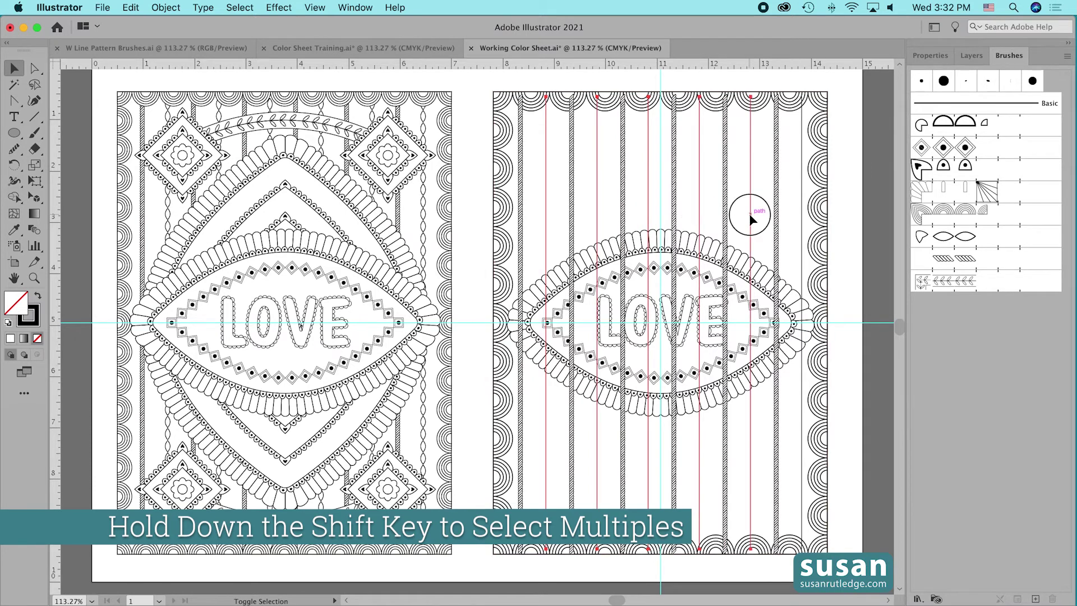
pyautogui.keyDown('shift'); pyautogui.click(802, 231); pyautogui.keyUp('shift')
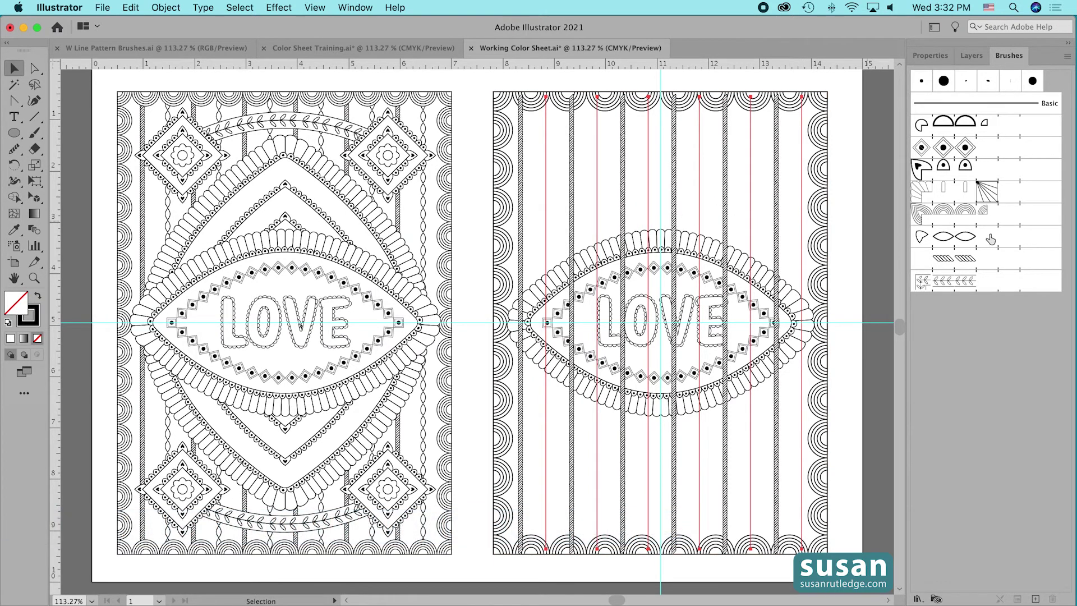
pyautogui.click(945, 238)
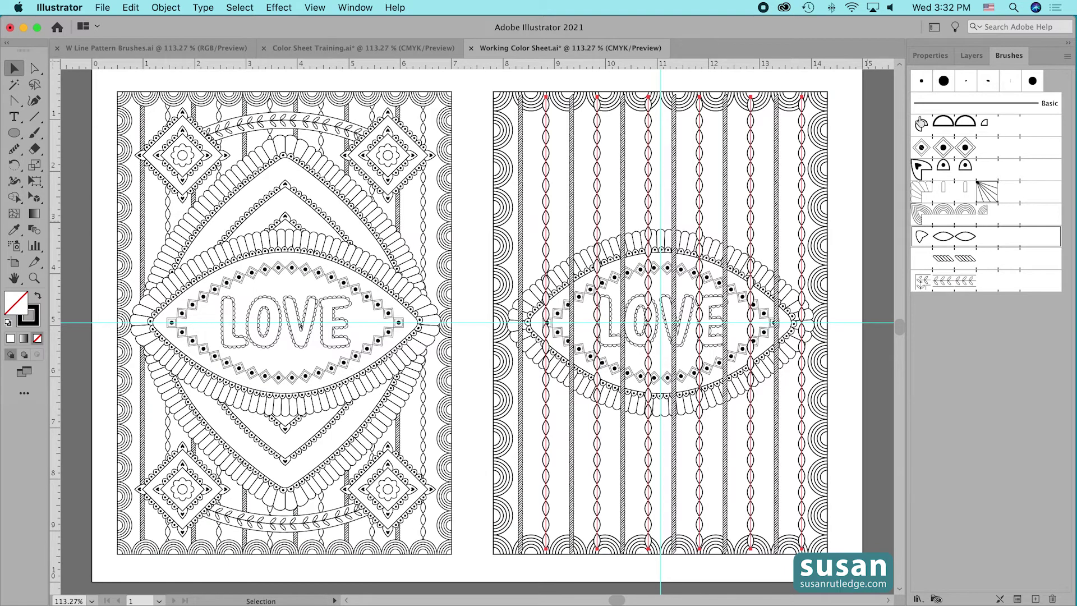
pyautogui.click(931, 56)
pyautogui.click(976, 226)
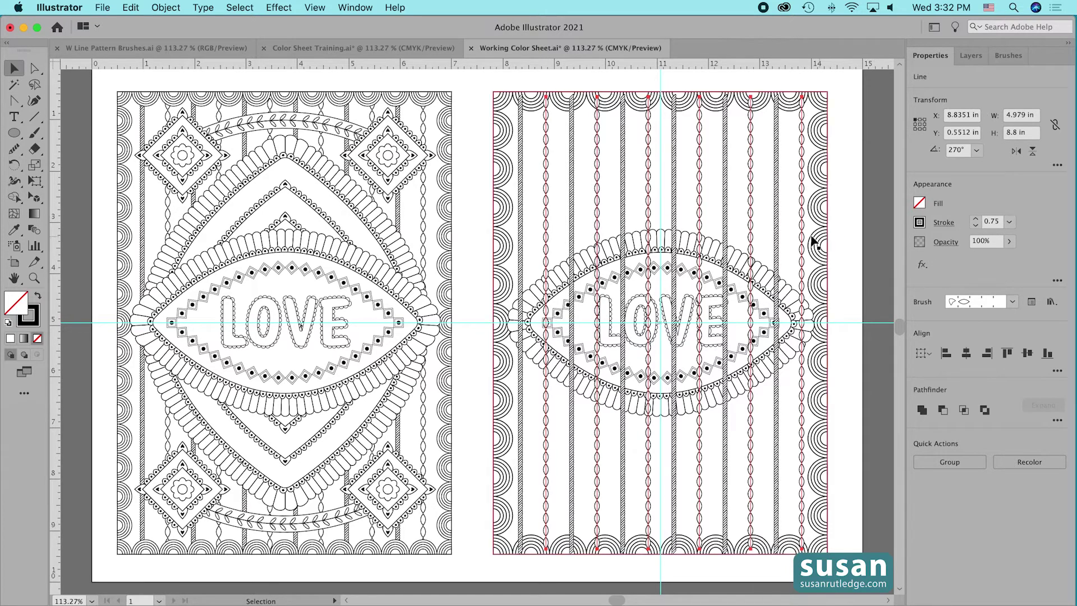
# Add the six diagonal-striped lines to the selection and group all twelve vertical lines.
pyautogui.keyDown('shift'); pyautogui.click(775, 232); pyautogui.keyUp('shift')
pyautogui.keyDown('shift'); pyautogui.click(725, 224); pyautogui.keyUp('shift')
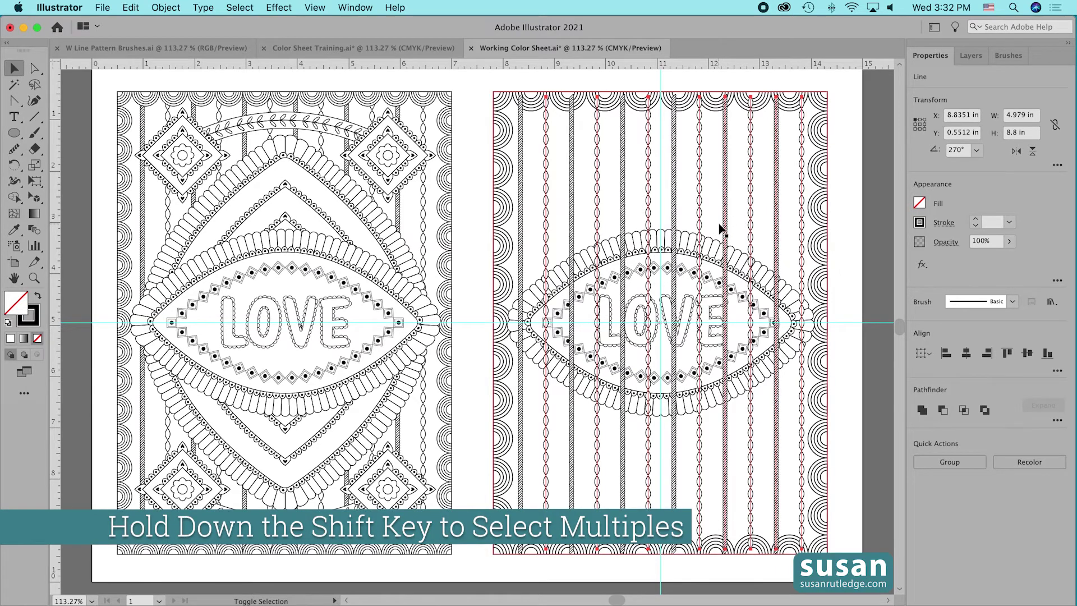
pyautogui.keyDown('shift'); pyautogui.click(522, 201); pyautogui.keyUp('shift')
pyautogui.keyDown('shift'); pyautogui.click(572, 196); pyautogui.keyUp('shift')
pyautogui.keyDown('shift'); pyautogui.click(624, 194); pyautogui.keyUp('shift')
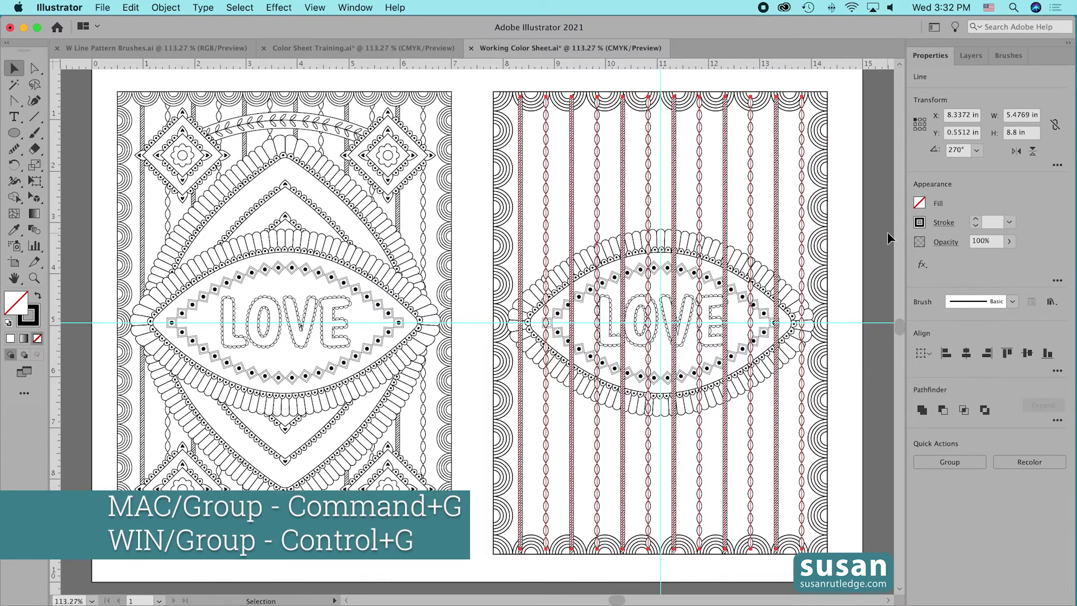
pyautogui.press('super+g')
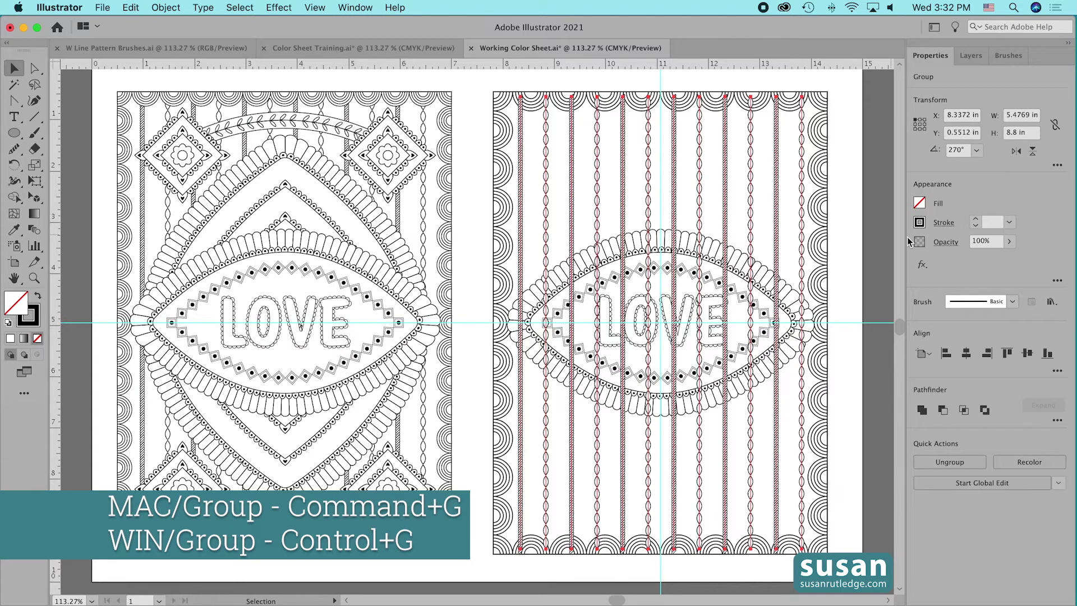
# Name the new group "Lines", move it beneath the brushed border rectangle in the stacking order, and clear the selection.
pyautogui.click(968, 56)
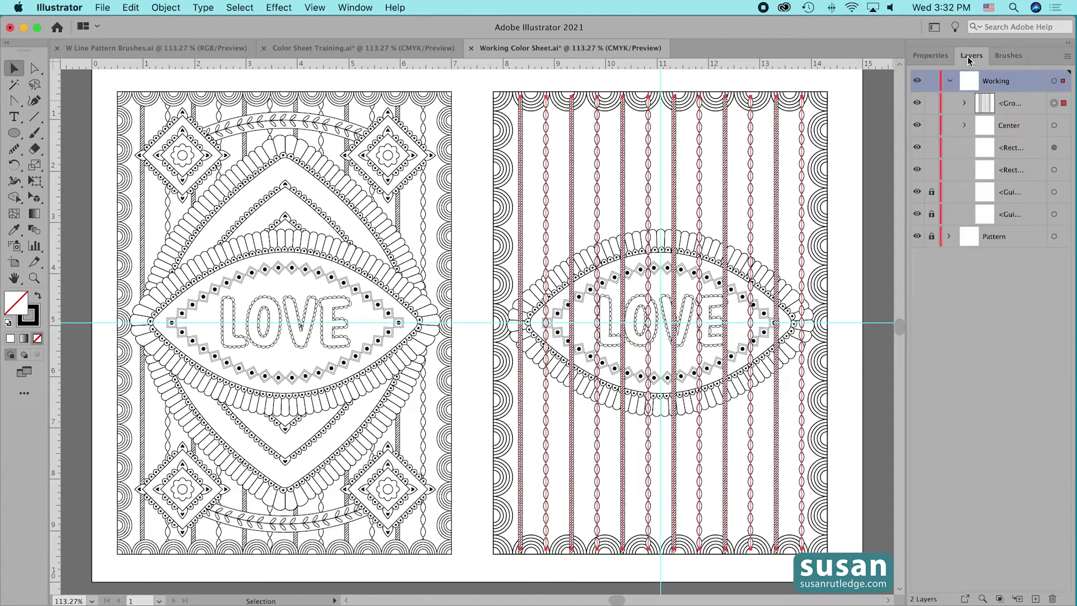
pyautogui.click(1014, 106)
pyautogui.doubleClick(1013, 105)
pyautogui.press('BackSpace')
pyautogui.write('Lines')
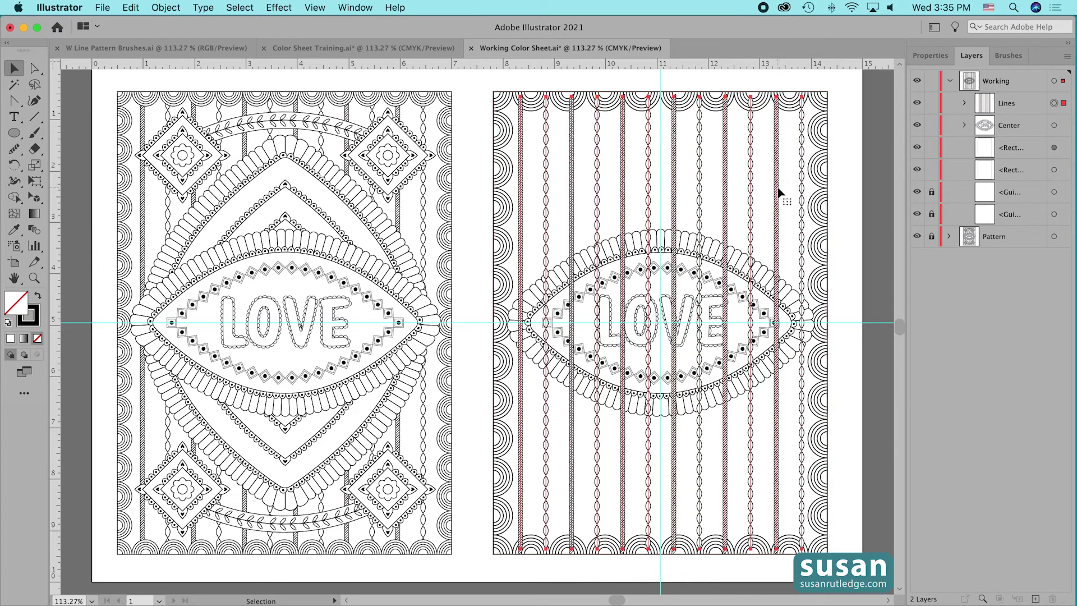
pyautogui.moveTo(1025, 102); pyautogui.dragTo(1024, 154)
pyautogui.click(860, 157)
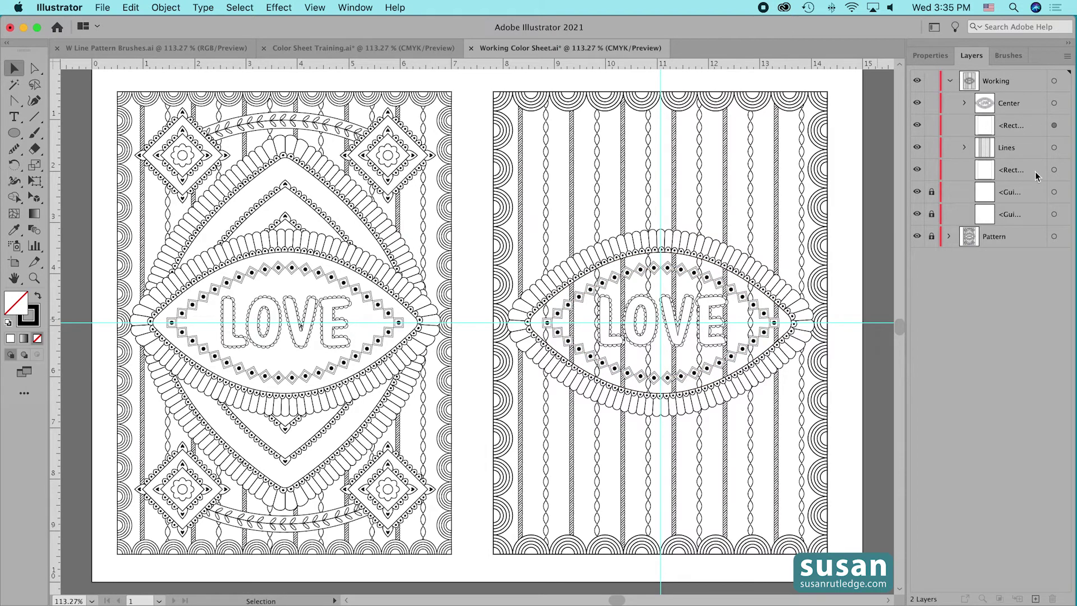
# Fill the bottommost pointed ellipse path in the Center group with white and clear the selection.
pyautogui.click(963, 103)
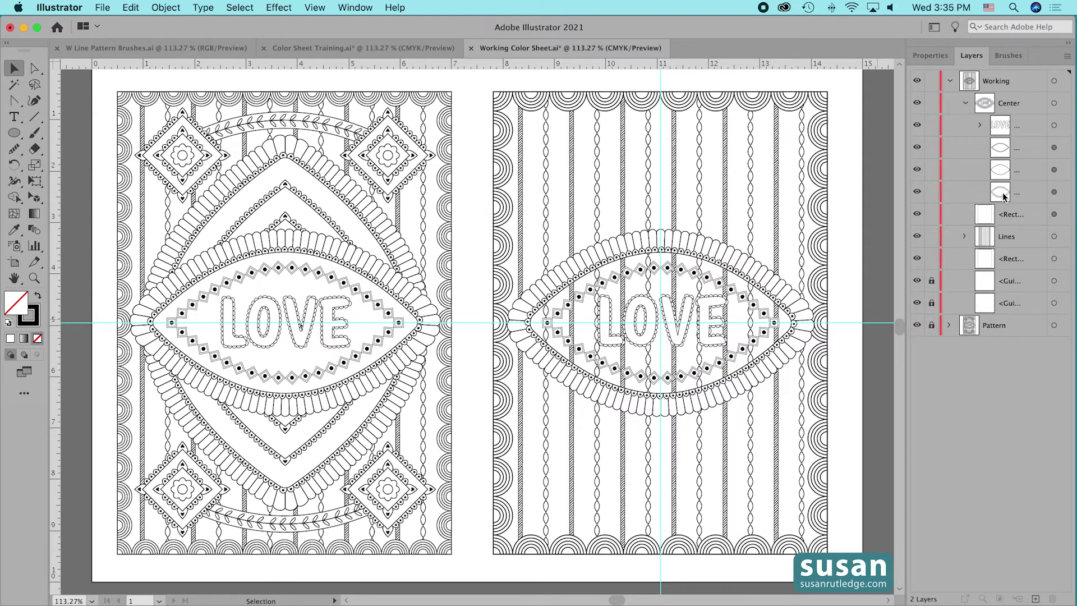
pyautogui.click(1054, 192)
pyautogui.click(936, 57)
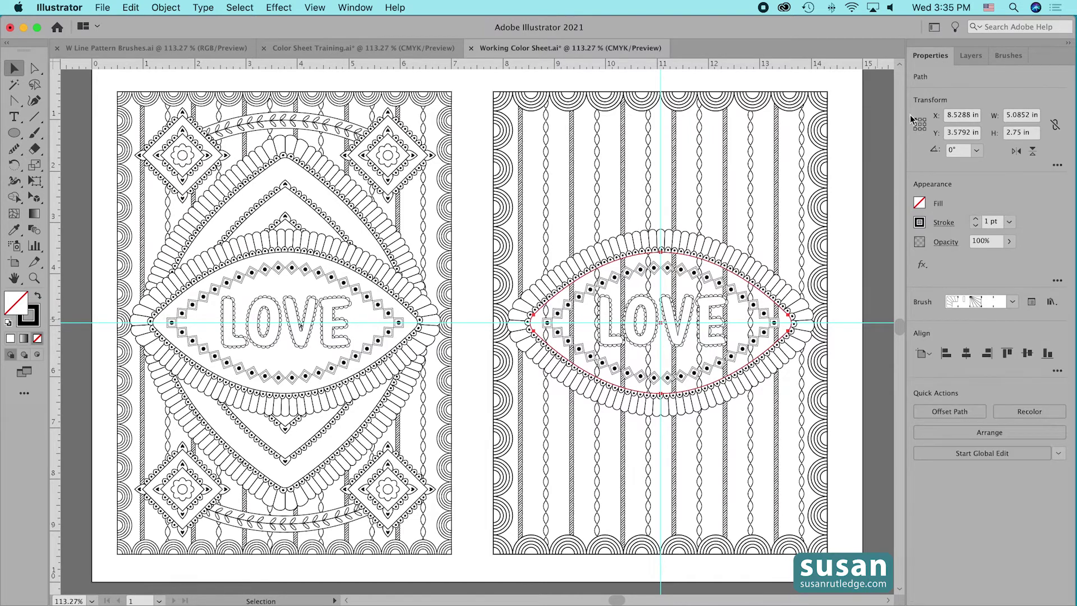
pyautogui.click(919, 203)
pyautogui.click(815, 258)
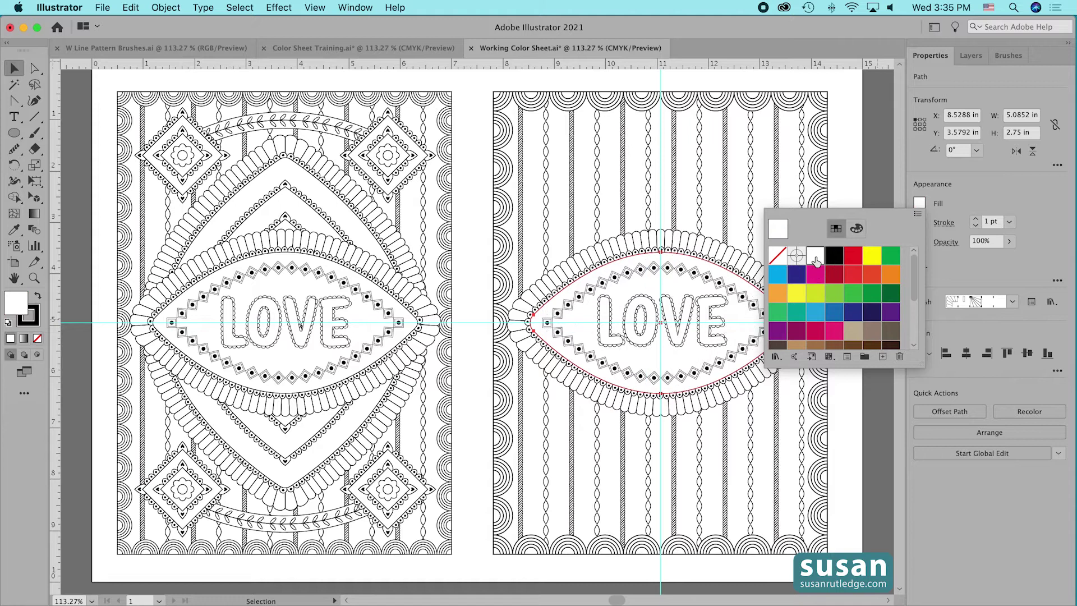
pyautogui.click(884, 174)
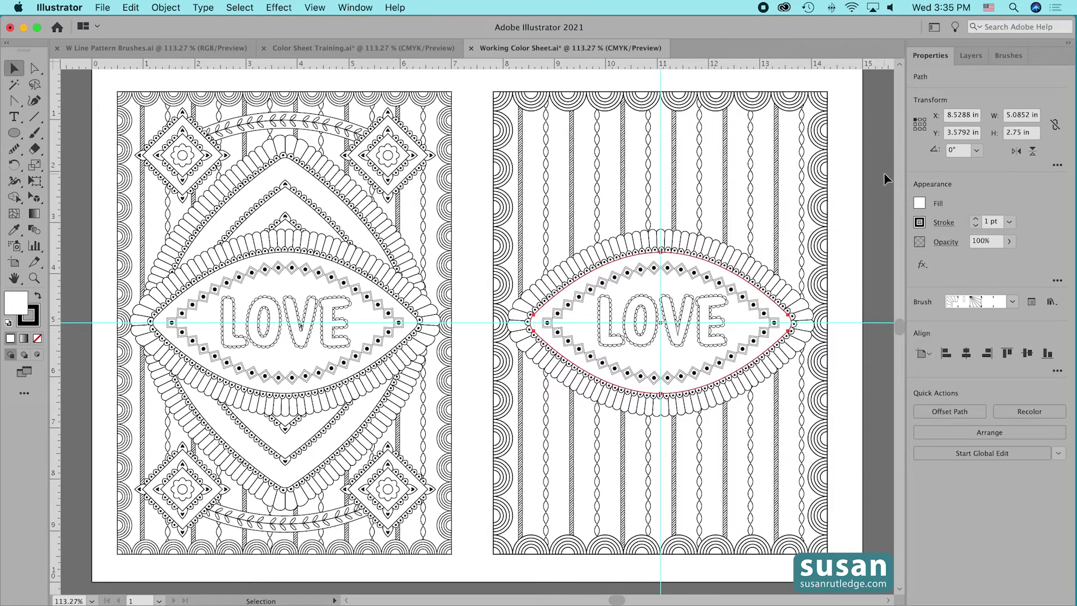
pyautogui.click(974, 55)
pyautogui.click(879, 421)
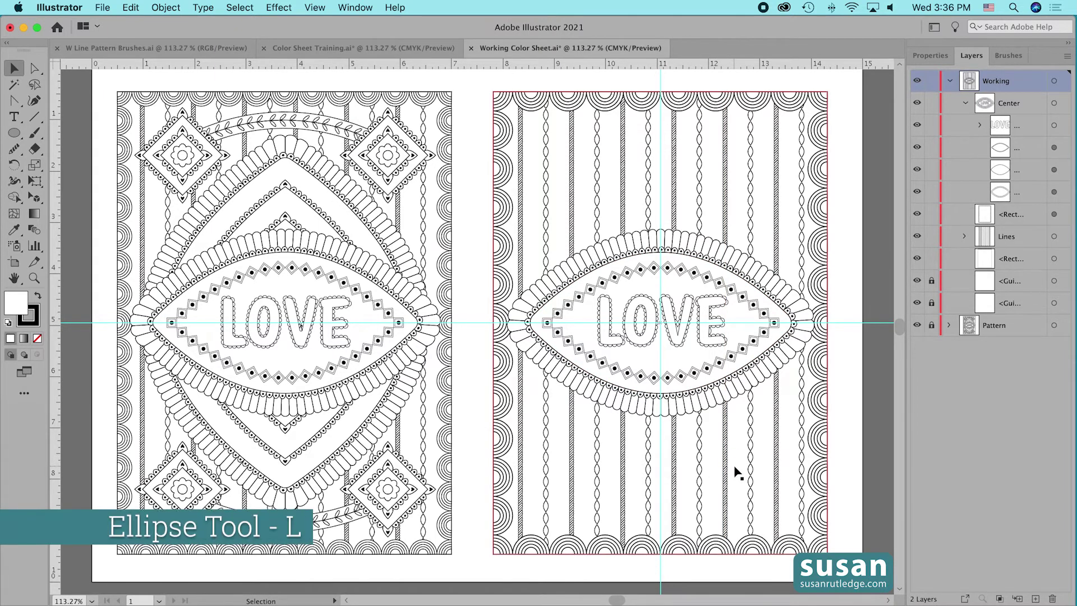
# Create an ellipse 4.75 in wide and about 6.5 in high on the working page.
pyautogui.press('l')
pyautogui.click(663, 195)
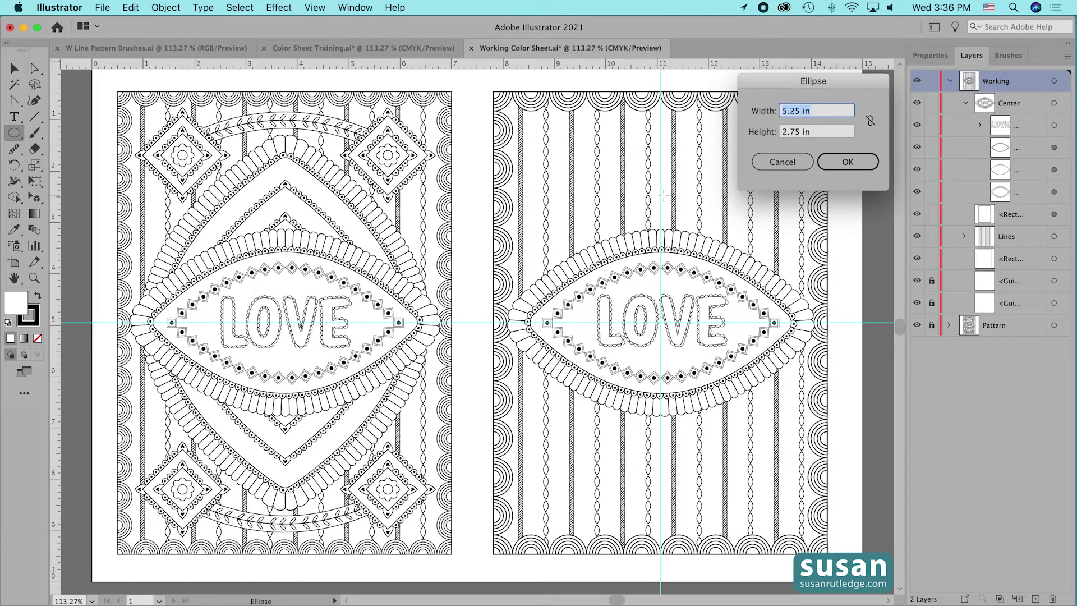
pyautogui.write('4.75')
pyautogui.press('Tab')
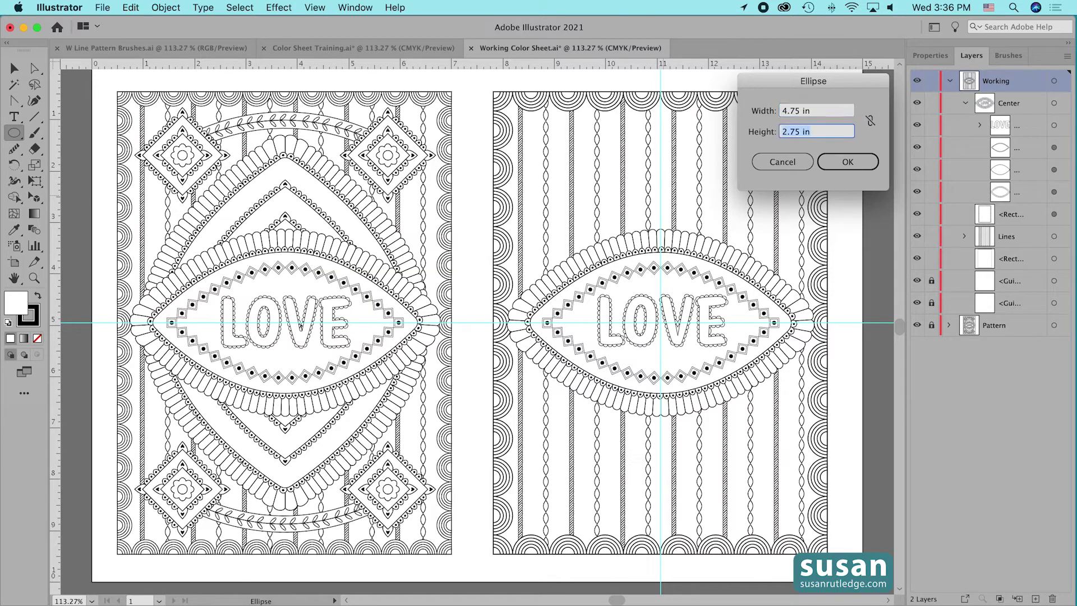
pyautogui.write('6.')
pyautogui.click(844, 162)
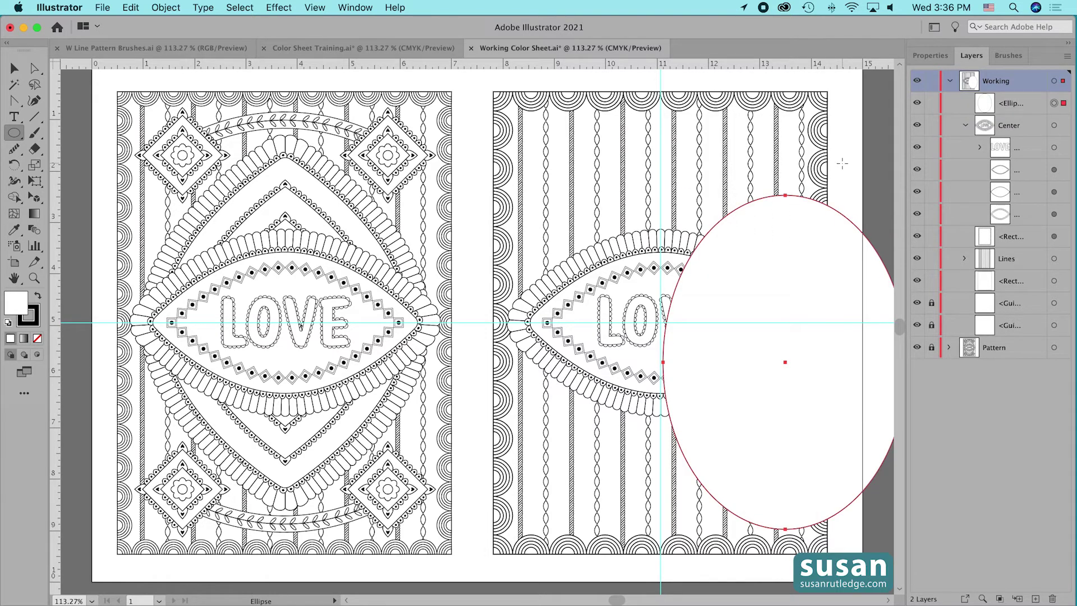
# Convert the new ellipse's top and bottom anchor points to corner points and slightly round both corners.
pyautogui.hotkey('shift', 'c')
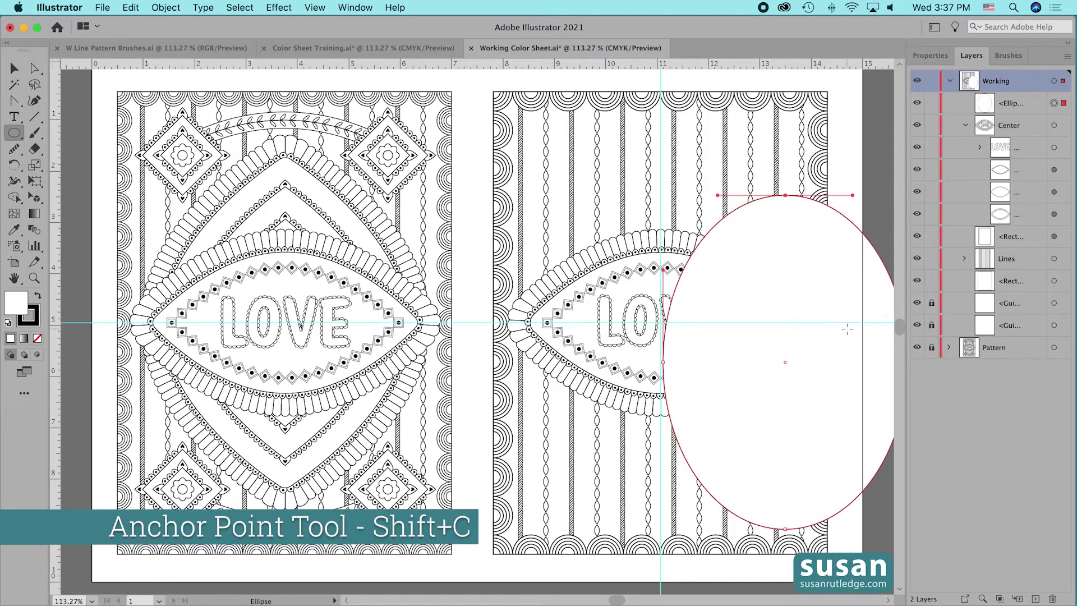
pyautogui.hotkey('shift', 'c')
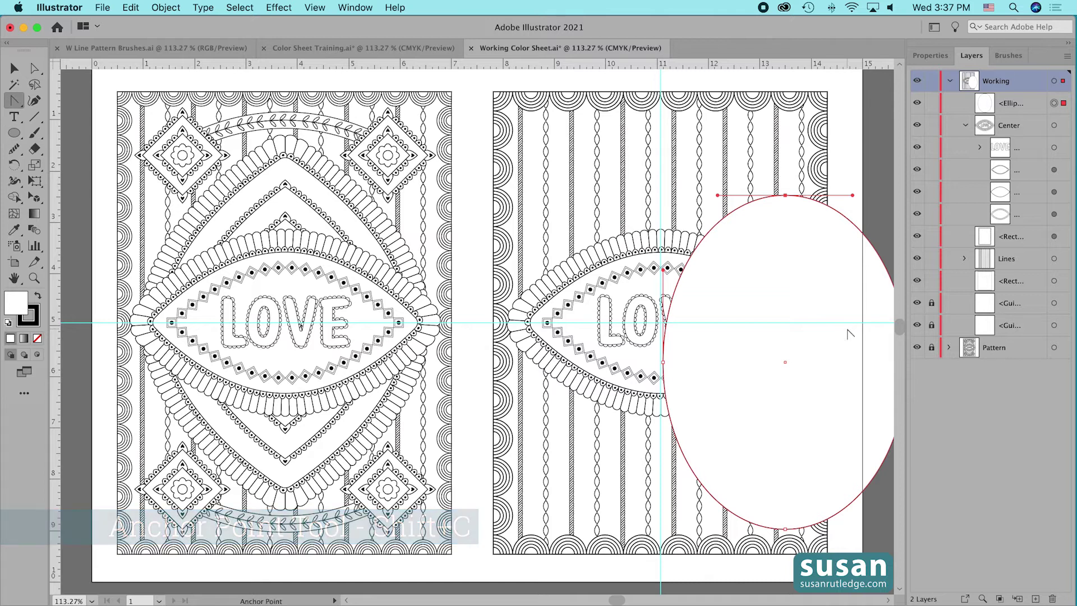
pyautogui.click(784, 195)
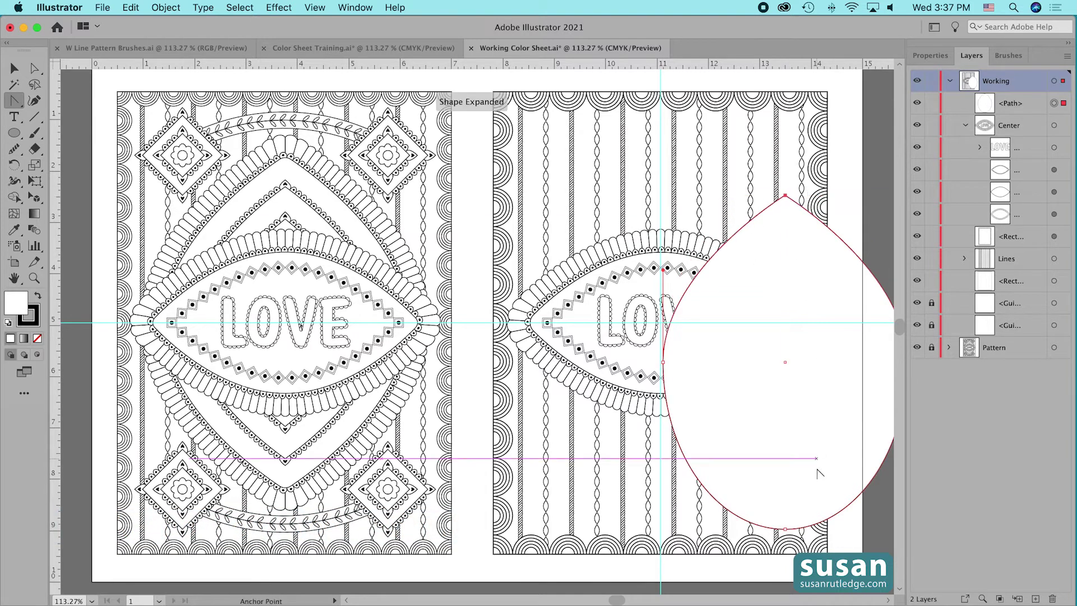
pyautogui.click(784, 529)
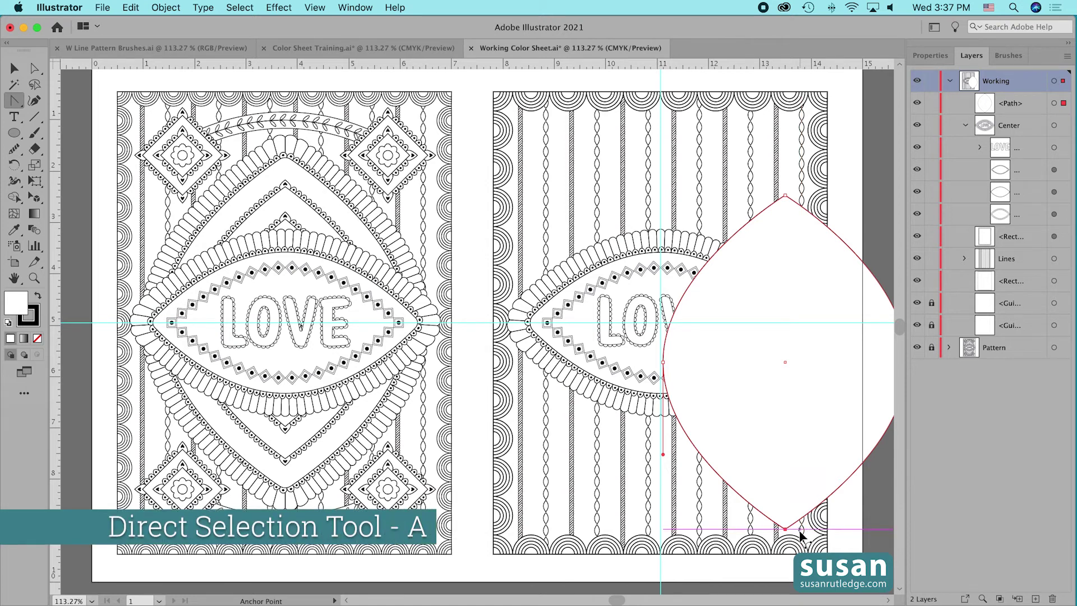
pyautogui.press('a')
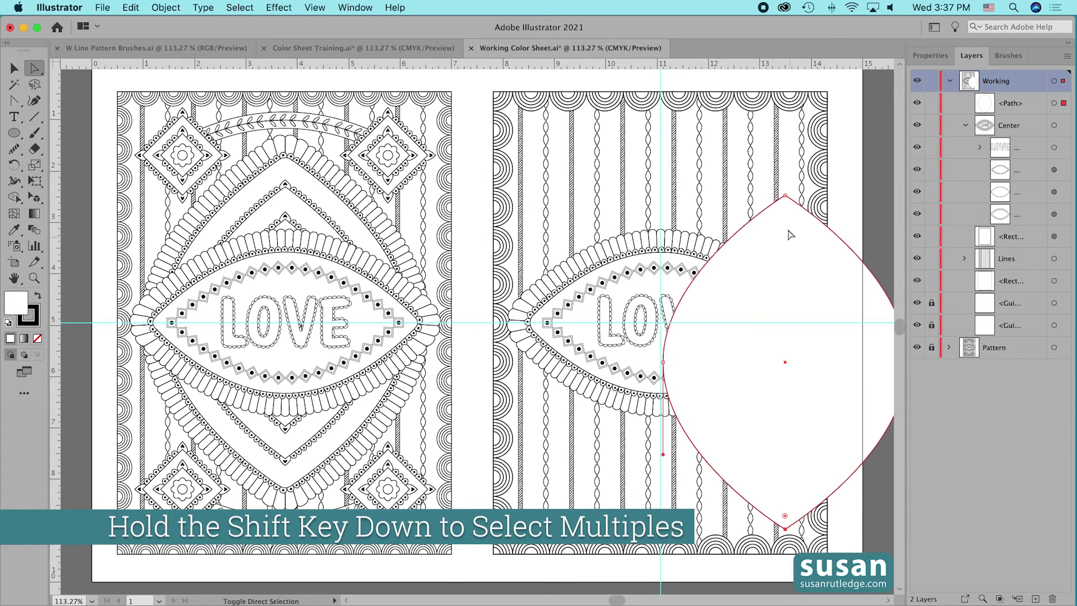
pyautogui.keyDown('shift'); pyautogui.click(784, 196); pyautogui.keyUp('shift')
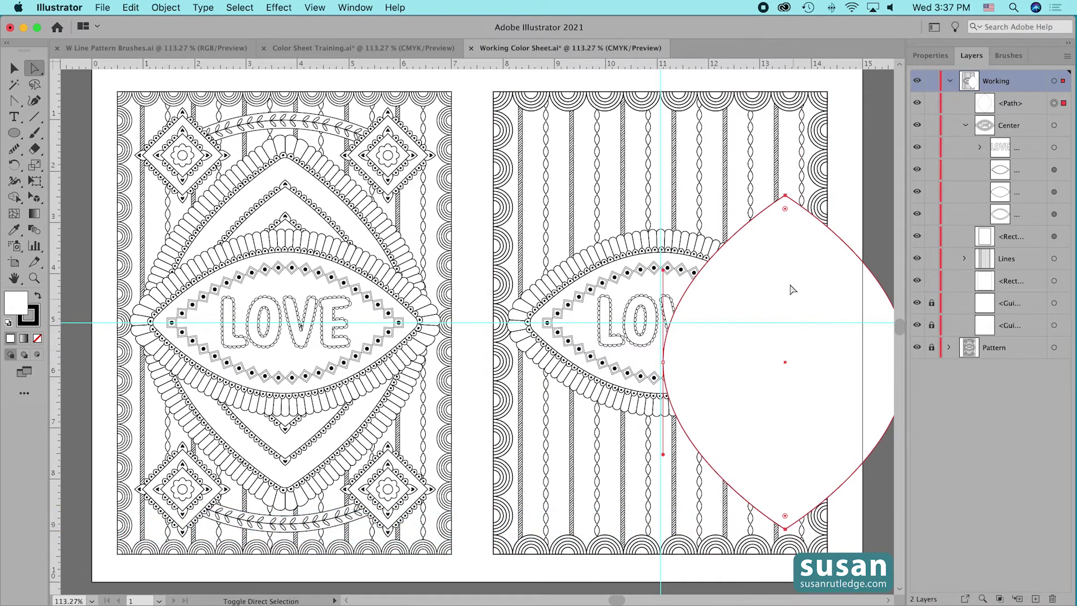
pyautogui.moveTo(784, 210); pyautogui.dragTo(787, 212)
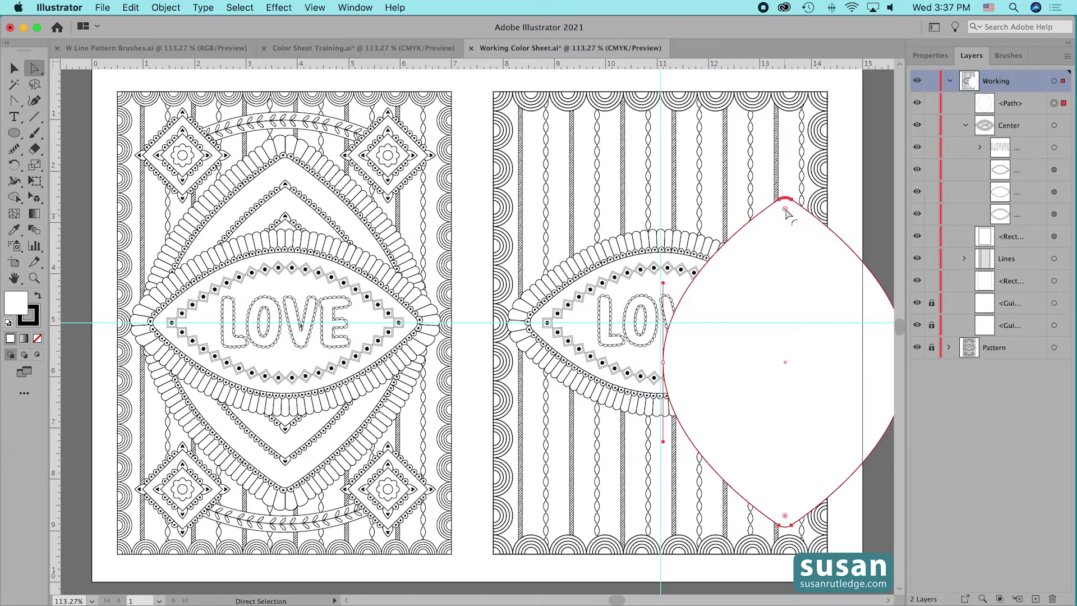
# Move the pointed ellipse over the LOVE design, centered on the vertical guide, and collapse the Center group's contents.
pyautogui.click(810, 306)
pyautogui.moveTo(831, 405); pyautogui.dragTo(702, 357)
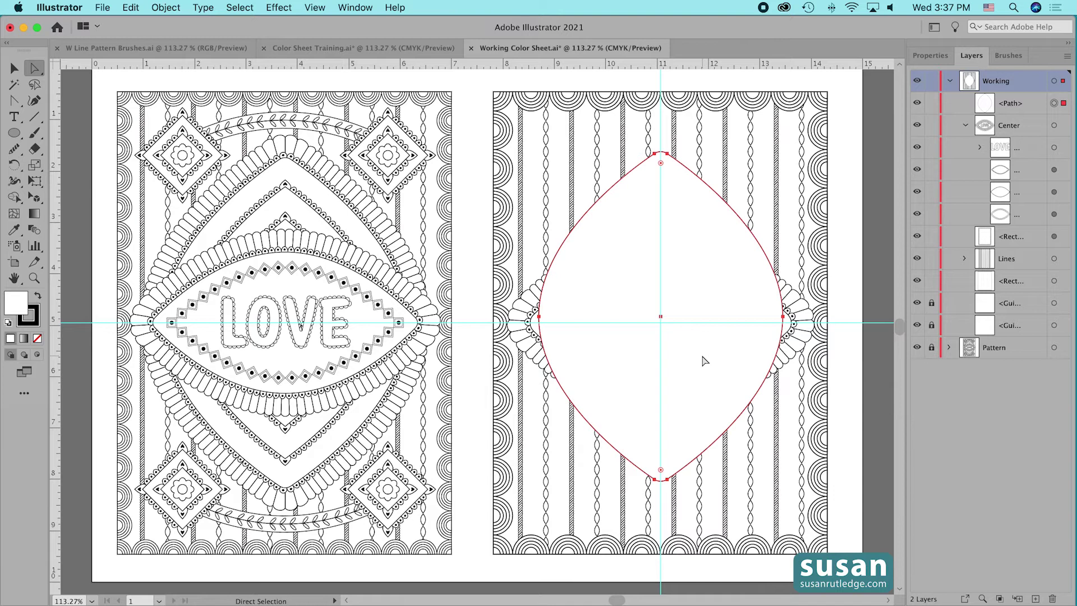
pyautogui.click(965, 126)
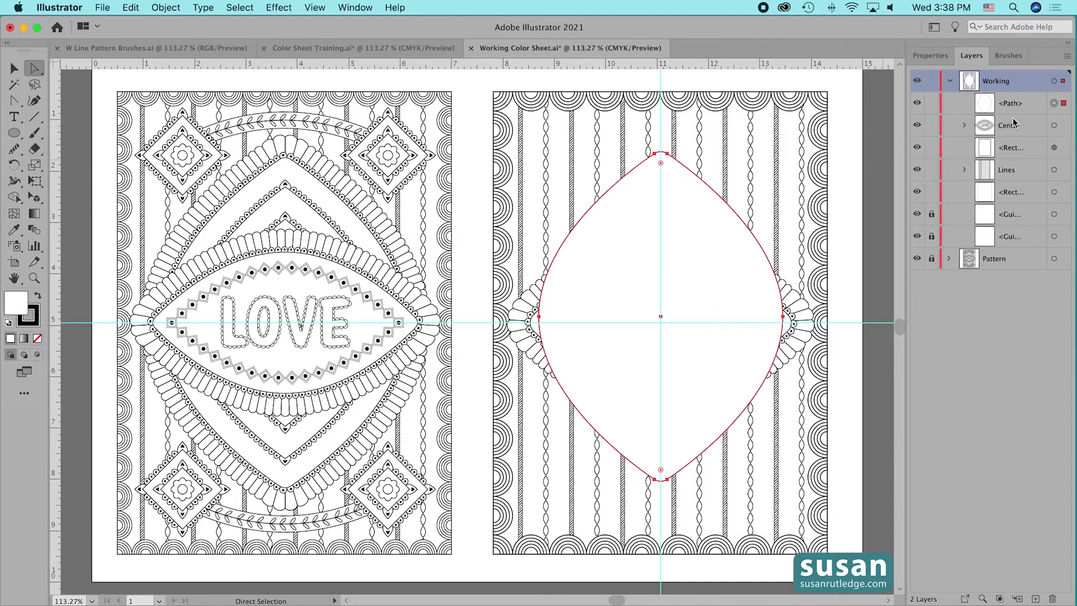
# Move the tall pointed ellipse beneath the Center group and apply the long rounded-petal pattern brush to it.
pyautogui.click(1035, 106)
pyautogui.moveTo(1035, 105); pyautogui.dragTo(1037, 137)
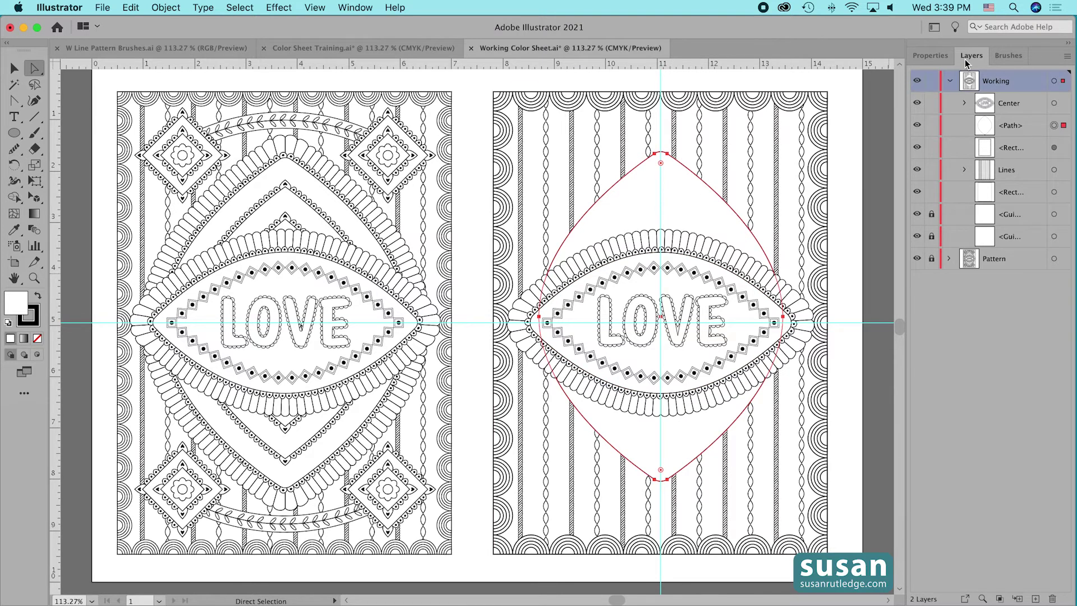
pyautogui.click(1008, 58)
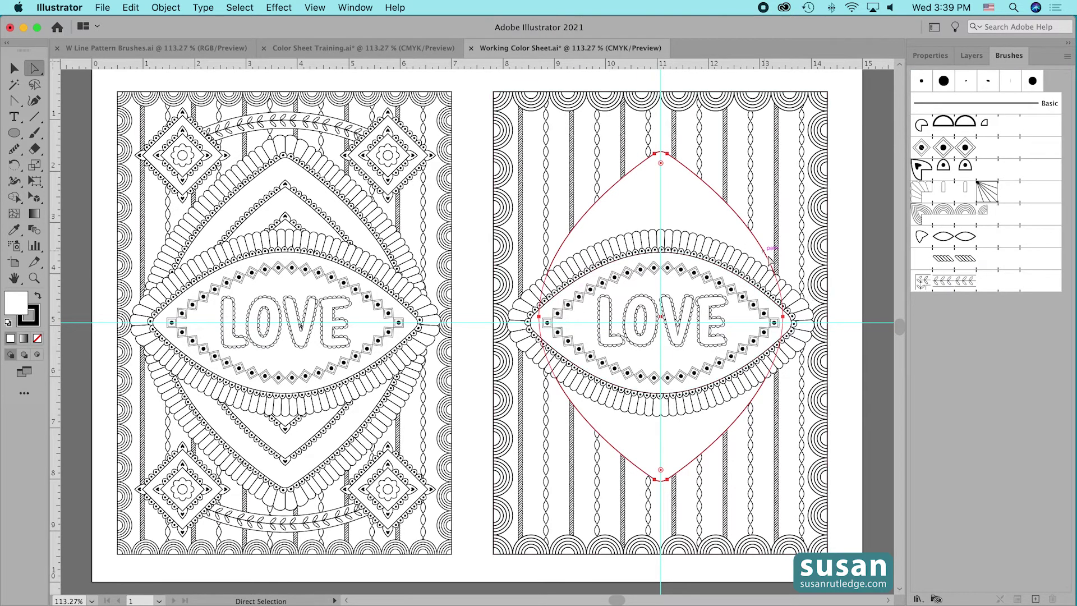
pyautogui.click(962, 192)
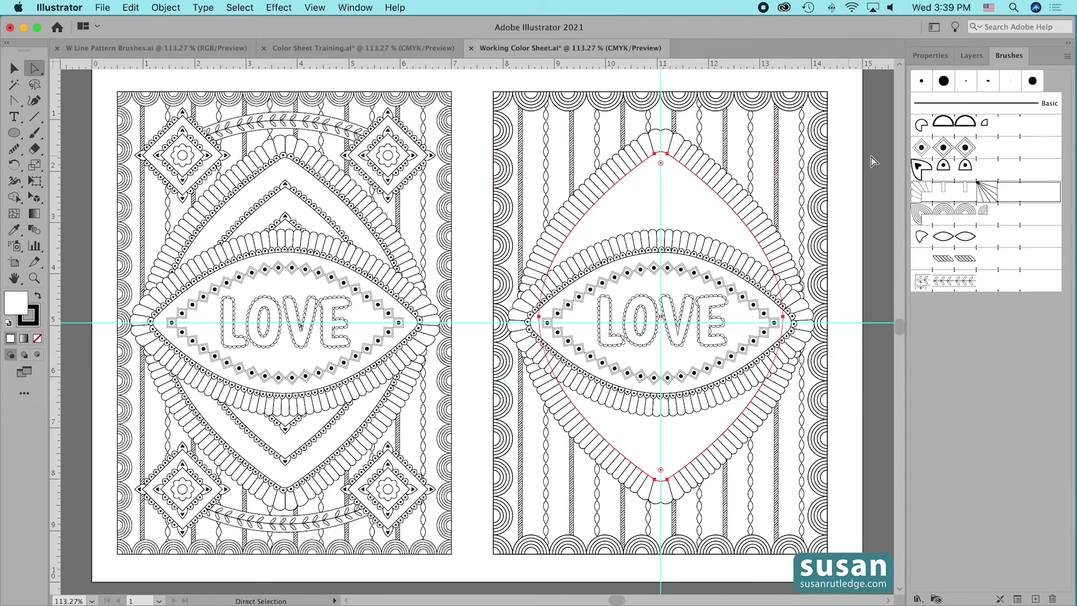
# Apply the small dotted-scallop pattern brush to a copy of the tall ellipse in place and set its stroke to 0.75 pt.
pyautogui.click(949, 174)
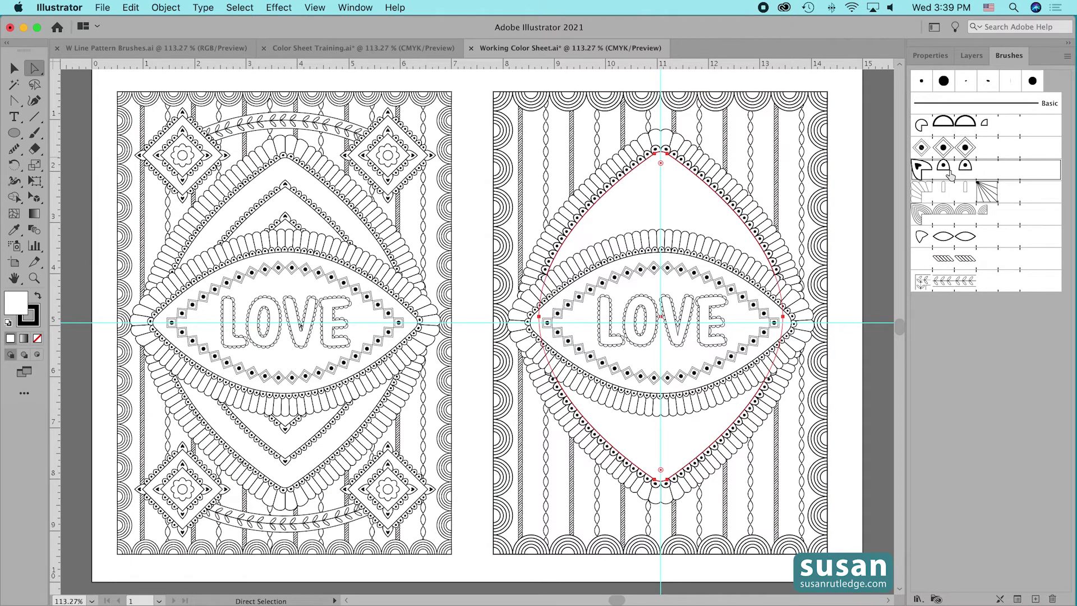
pyautogui.click(929, 56)
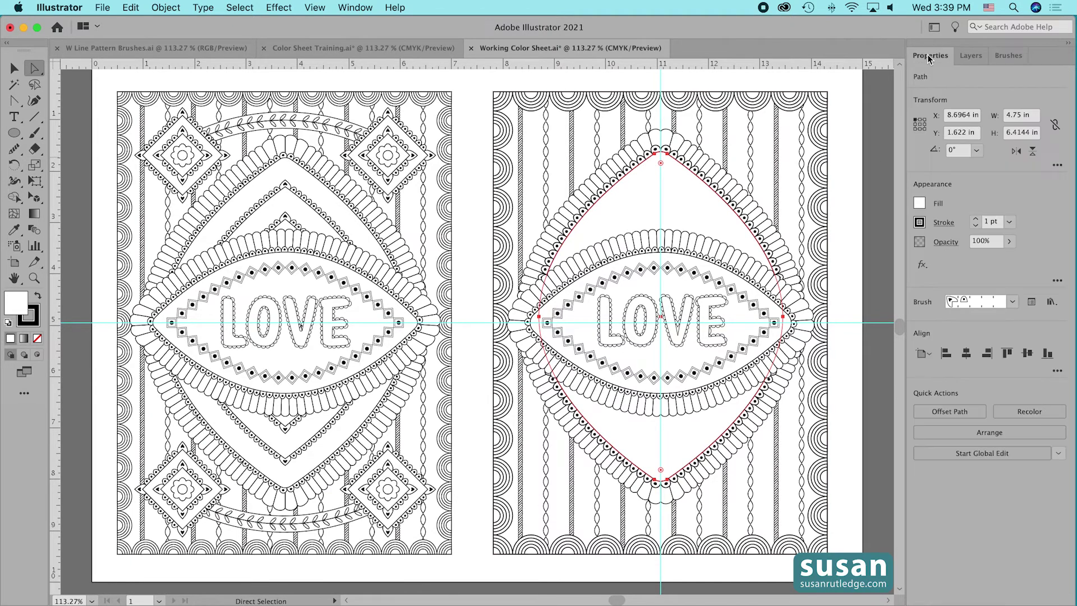
pyautogui.click(975, 225)
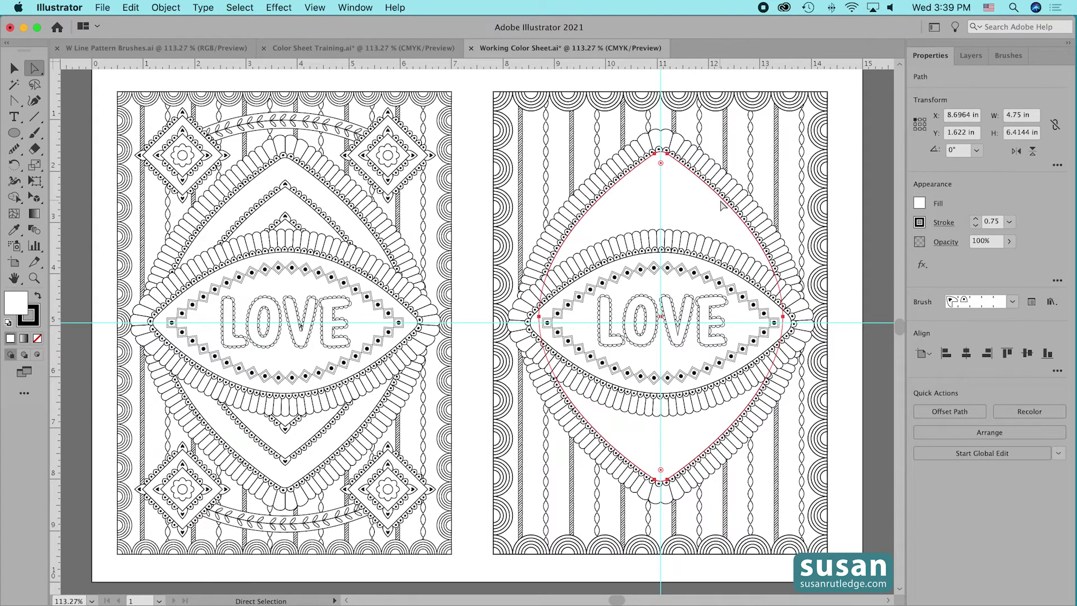
# Offset the dotted-scallop ellipse path inward by -0.5 in.
pyautogui.click(166, 8)
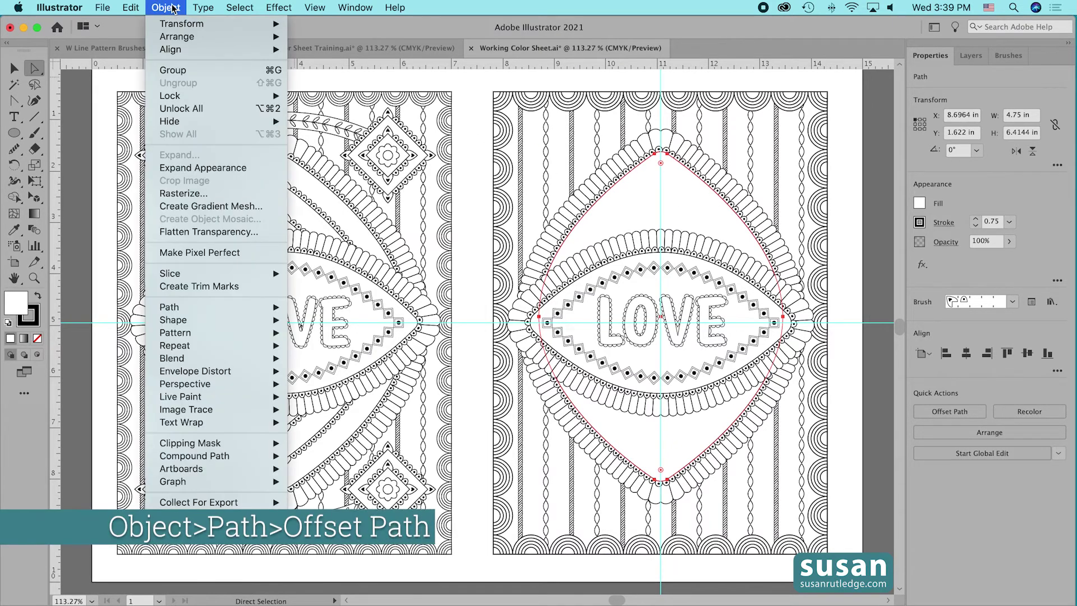
pyautogui.moveTo(233, 307)
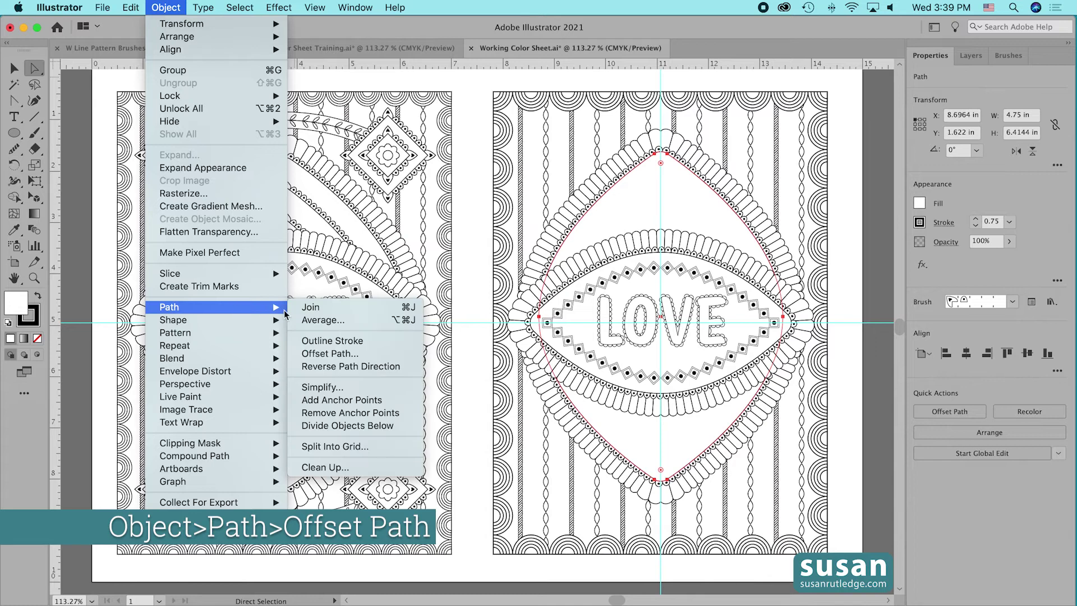
pyautogui.click(326, 353)
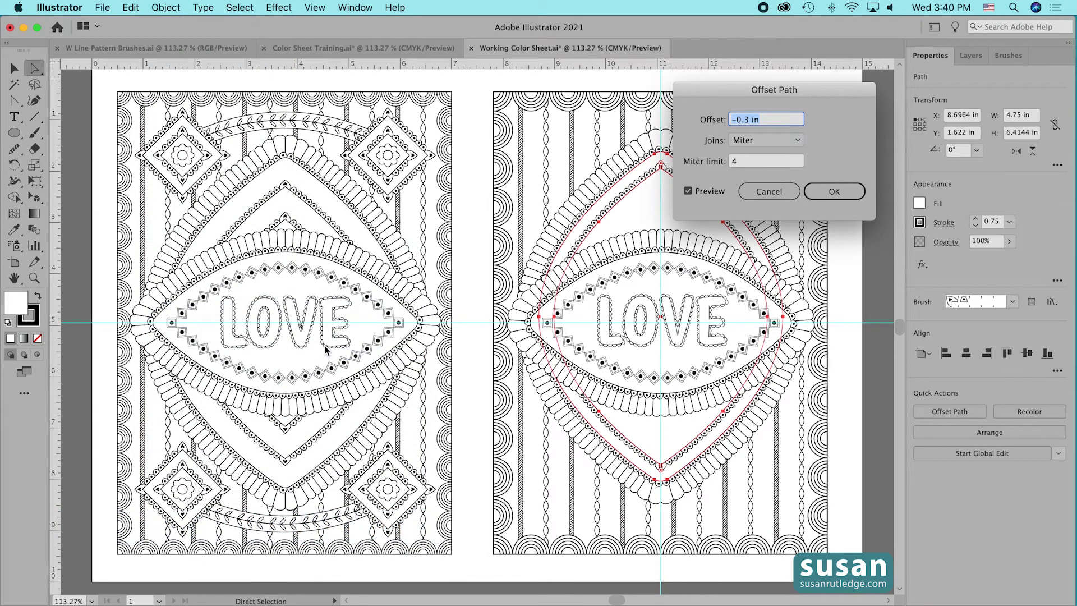
pyautogui.write('-.5')
pyautogui.click(834, 192)
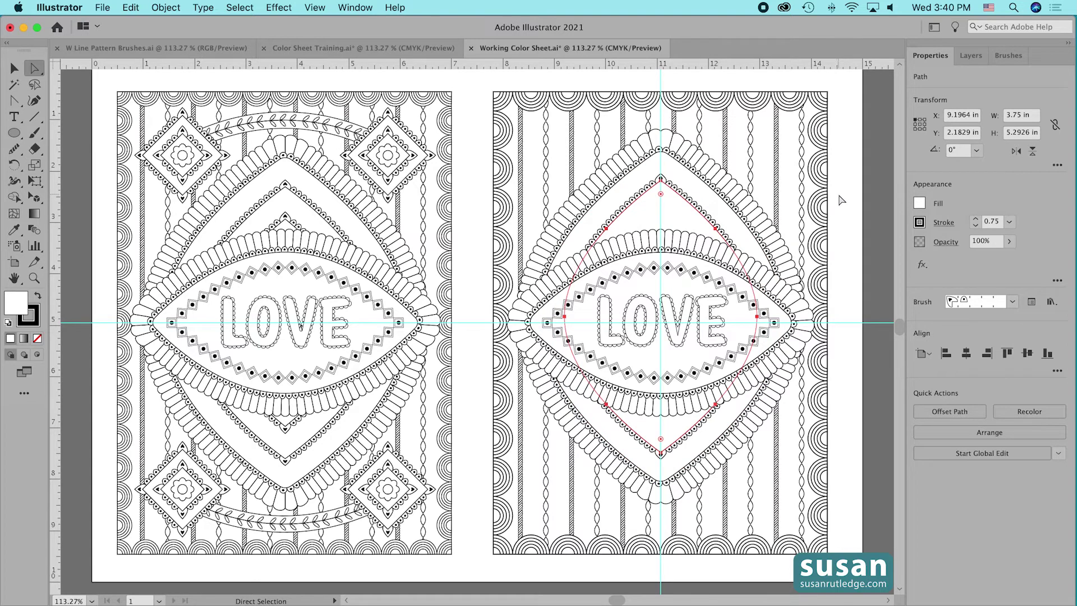
# Offset the new inner ellipse by another -0.5 in to create a third, smaller dotted outline.
pyautogui.click(165, 8)
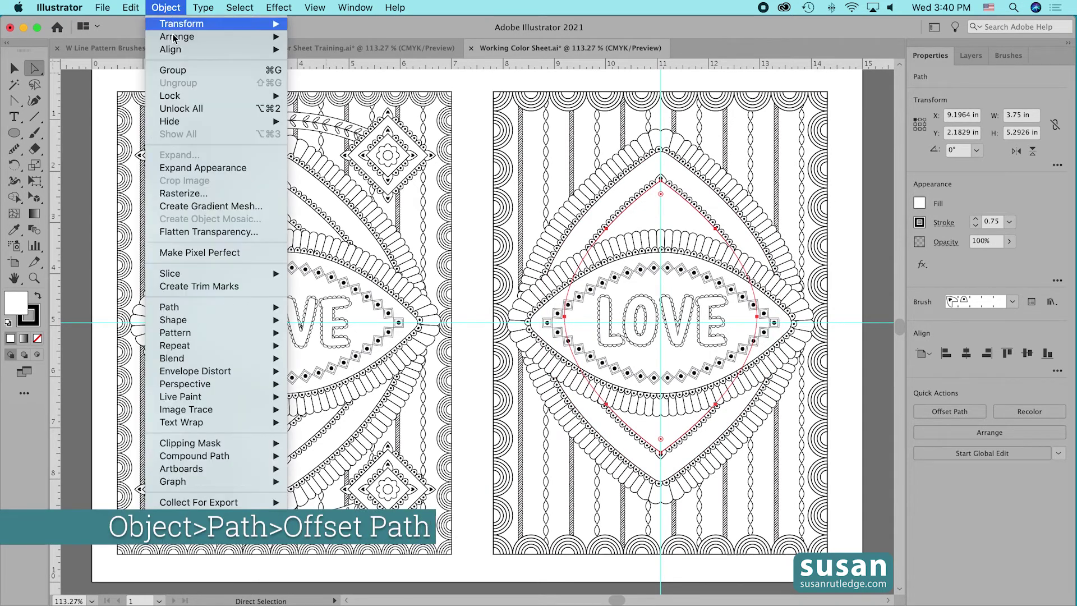
pyautogui.moveTo(225, 308)
pyautogui.click(306, 354)
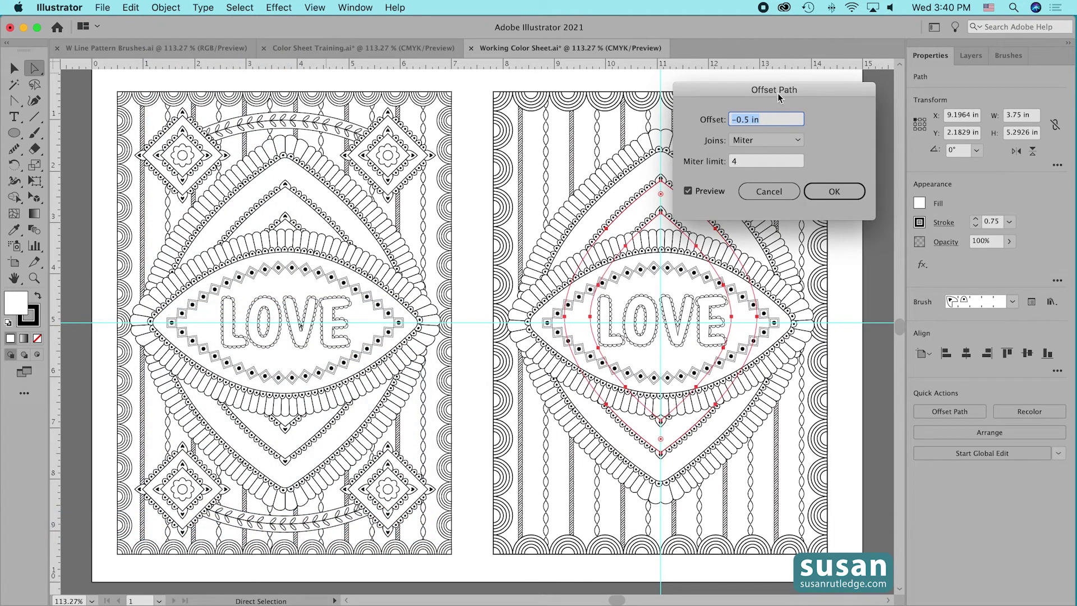
pyautogui.click(835, 191)
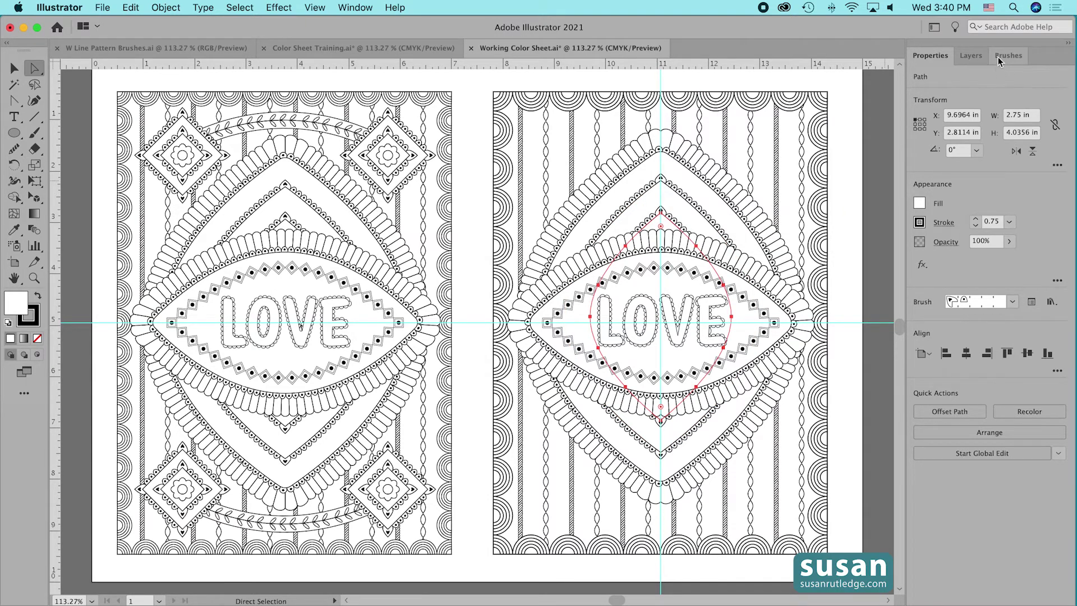
# Select all four tall ellipse paths below the Center group and group them.
pyautogui.click(973, 56)
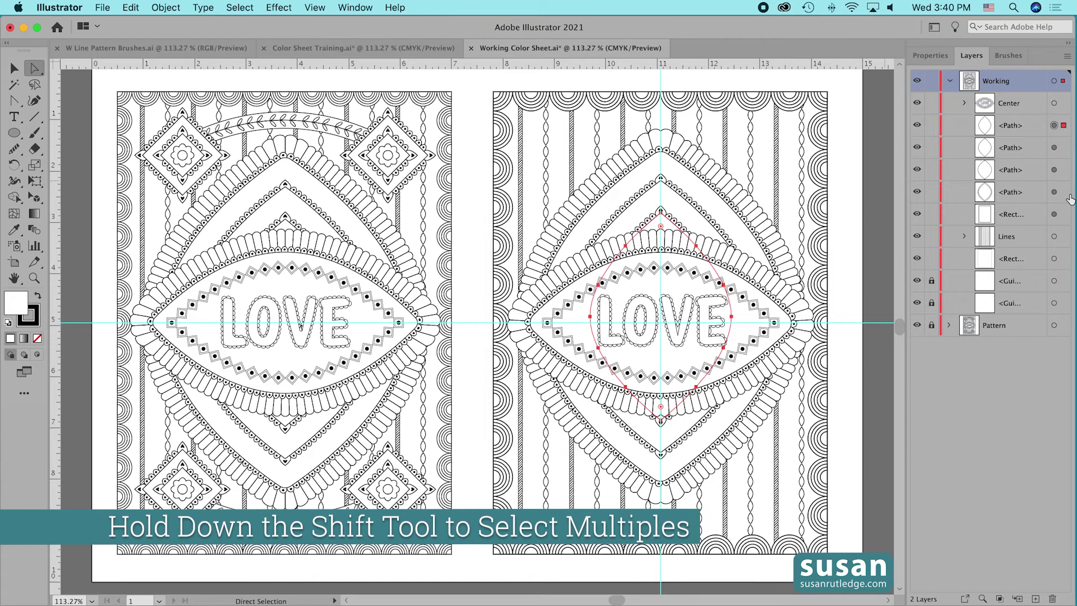
pyautogui.keyDown('shift'); pyautogui.click(1055, 192); pyautogui.keyUp('shift')
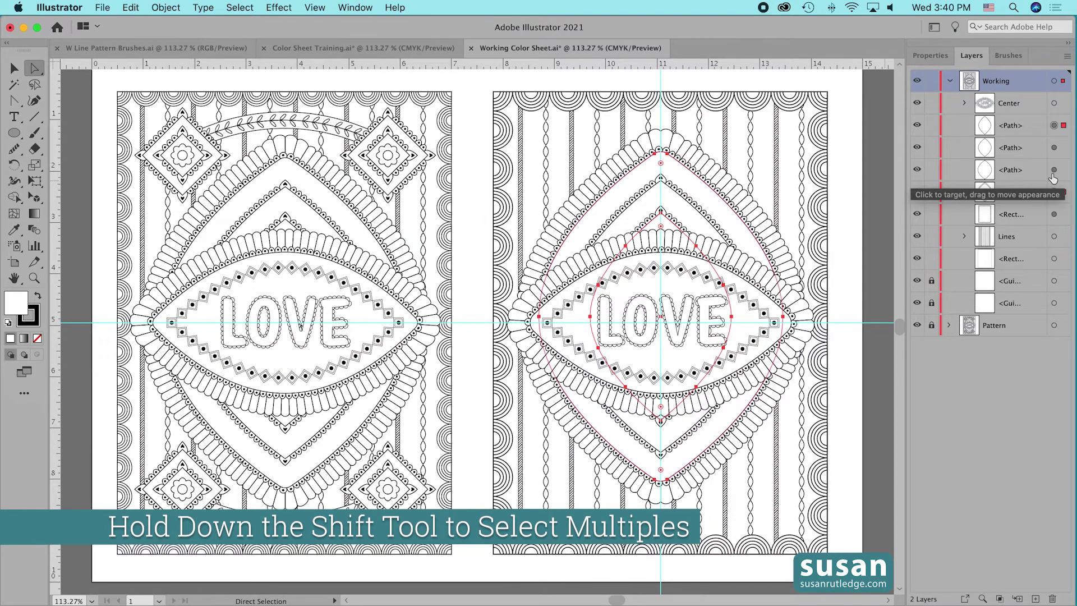
pyautogui.keyDown('shift'); pyautogui.click(1054, 170); pyautogui.keyUp('shift')
pyautogui.keyDown('shift'); pyautogui.click(1053, 148); pyautogui.keyUp('shift')
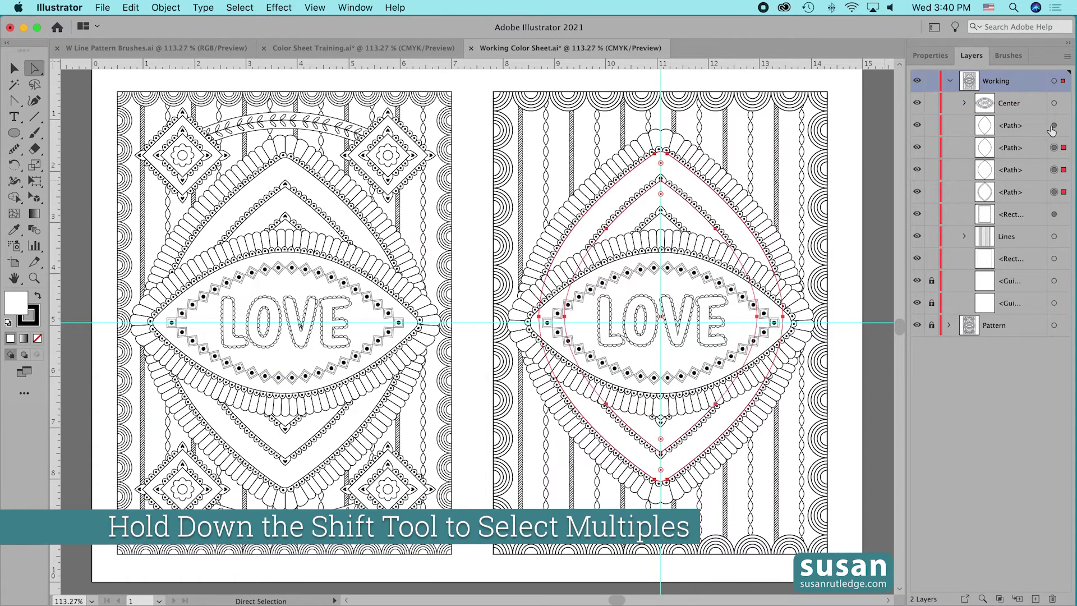
pyautogui.keyDown('shift'); pyautogui.click(1054, 126); pyautogui.keyUp('shift')
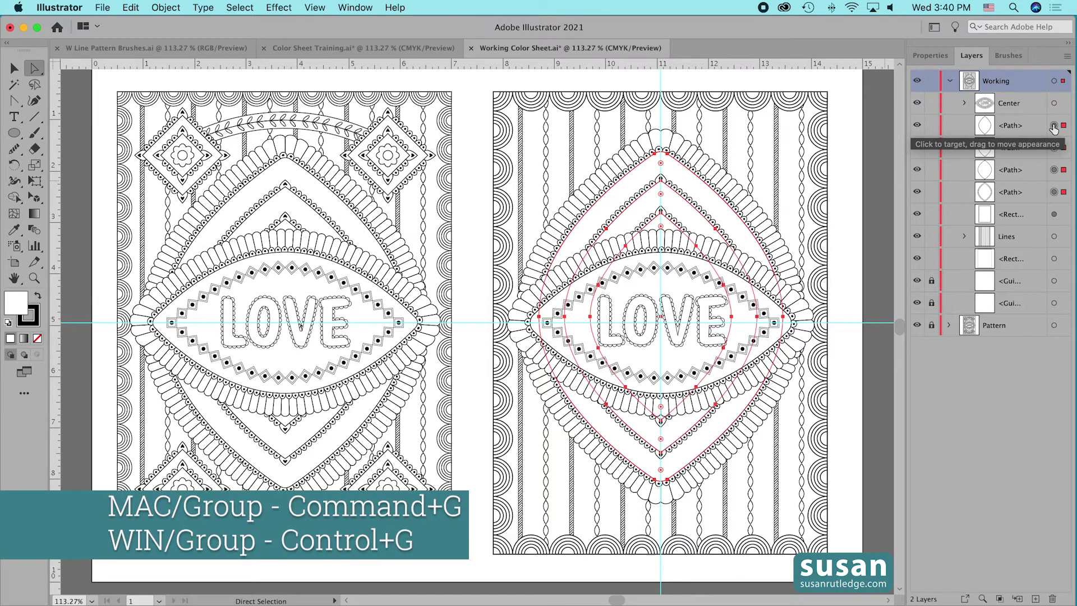
pyautogui.press('super+g')
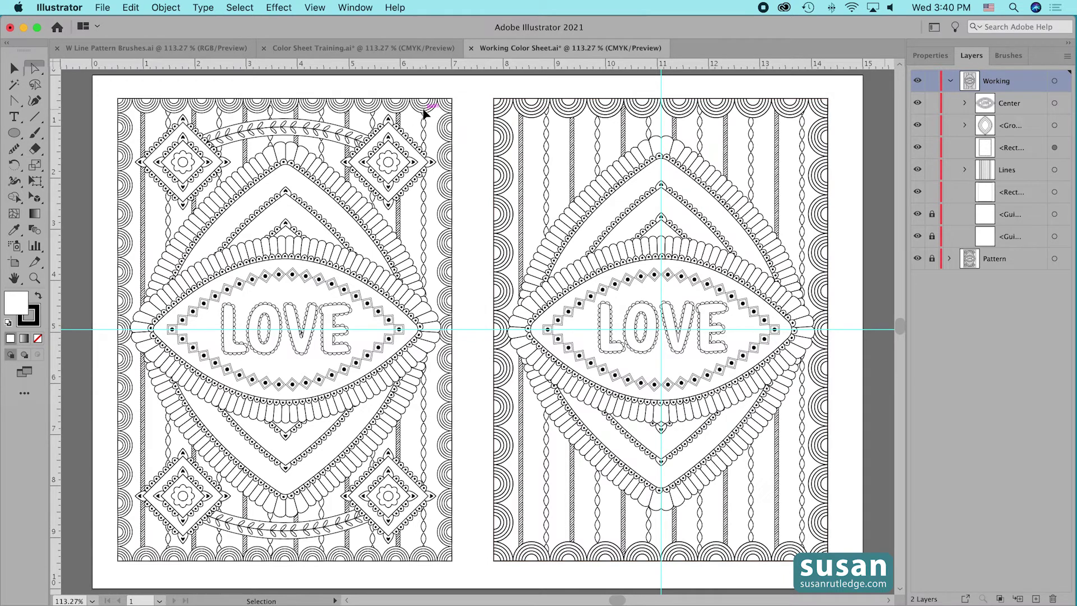
# Set the stroke weight of the working page's decorative border rectangle to 0.75 pt.
pyautogui.click(548, 101)
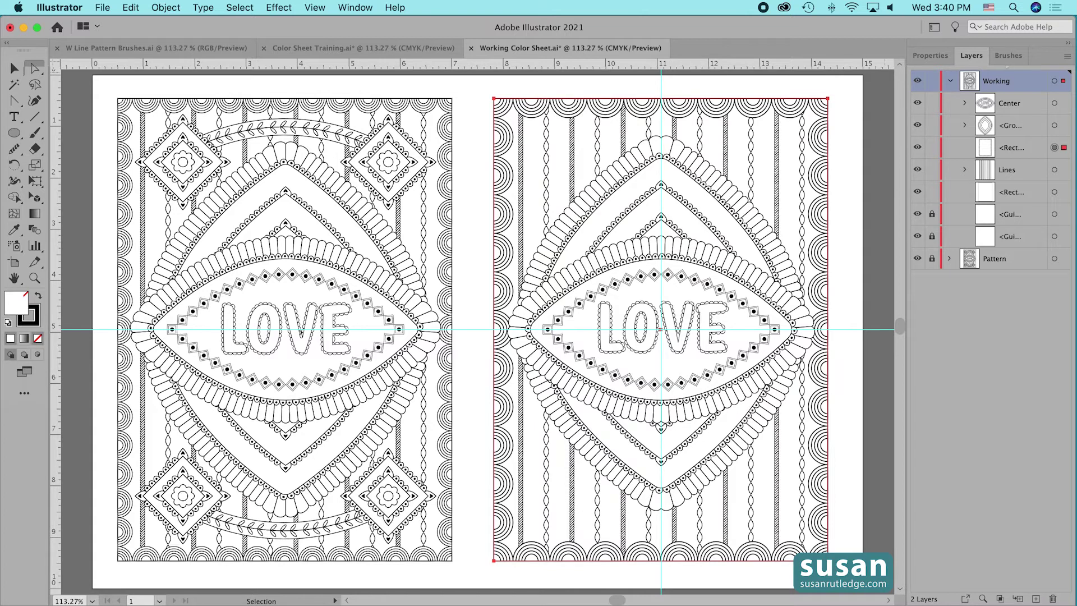
pyautogui.click(931, 56)
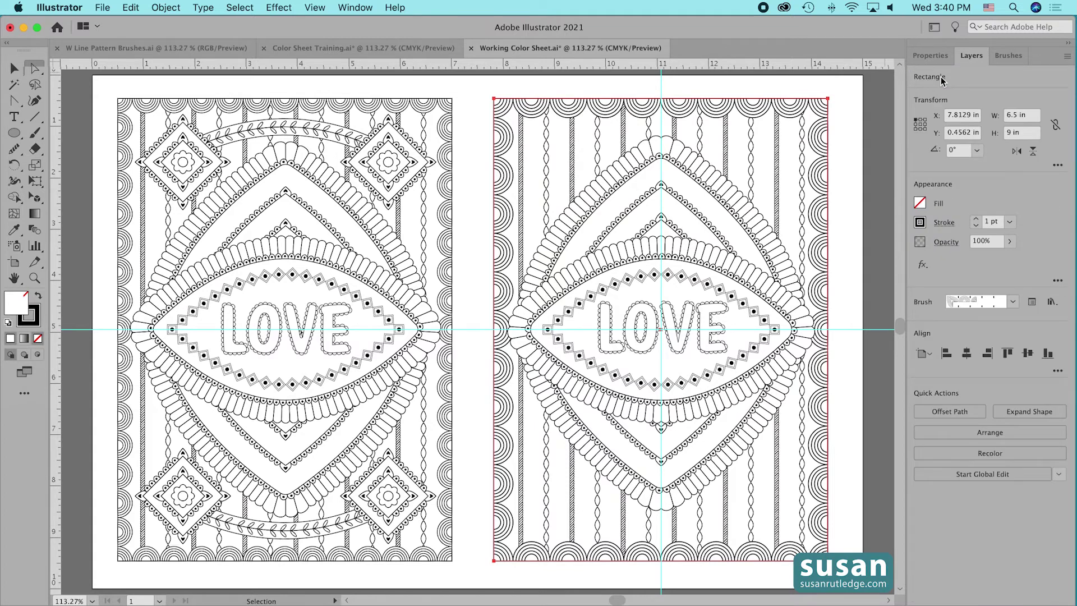
pyautogui.click(976, 225)
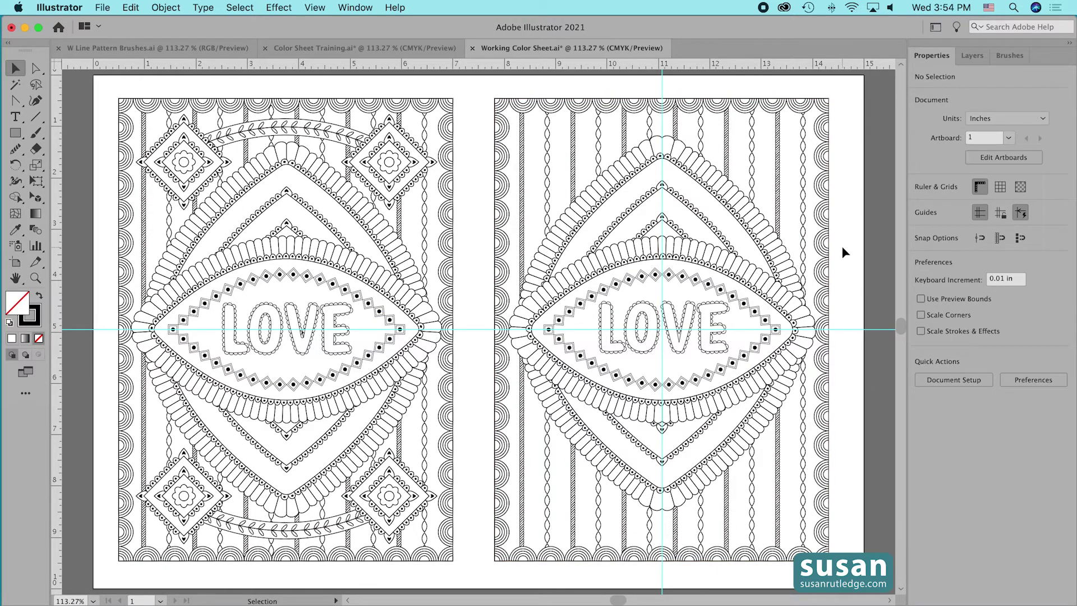
# Create a 1.1 in by 1.1 in square beside the working page and fill it with white.
pyautogui.press('m')
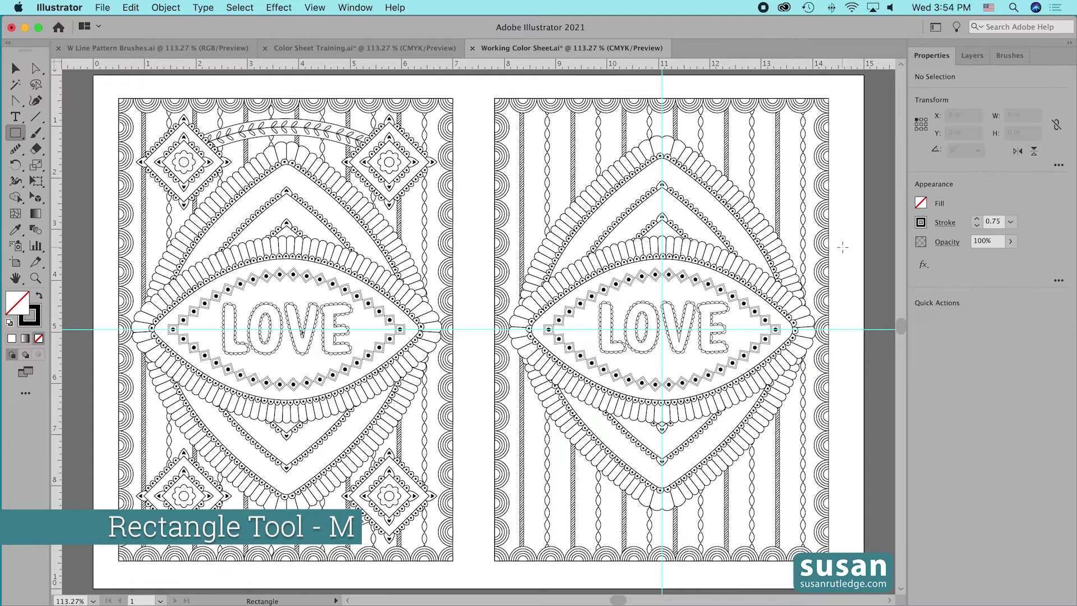
pyautogui.click(844, 207)
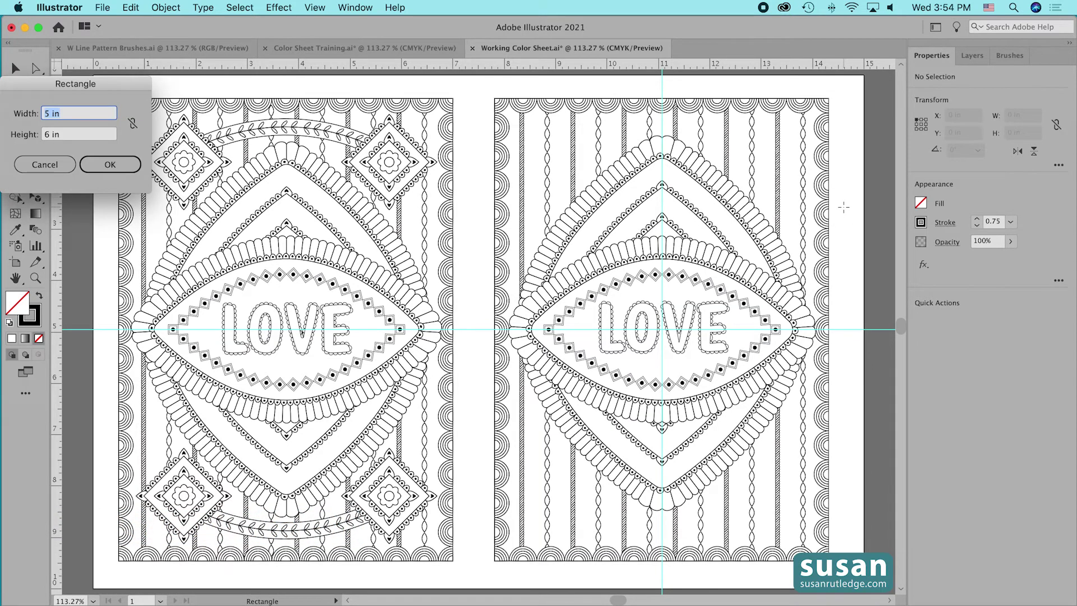
pyautogui.write('1.1')
pyautogui.press('Tab')
pyautogui.write('1.')
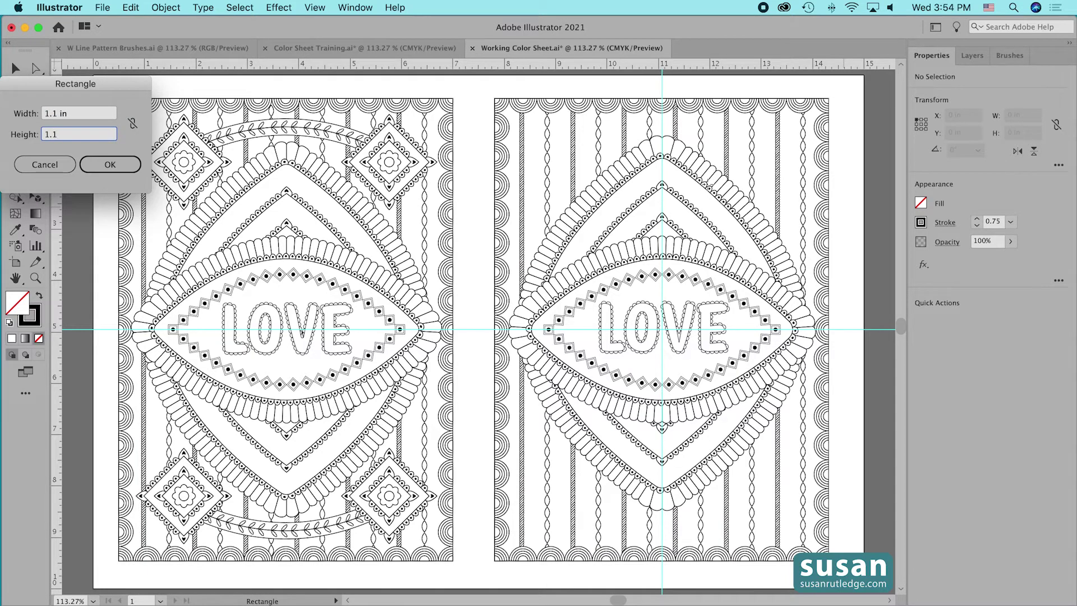
pyautogui.click(100, 166)
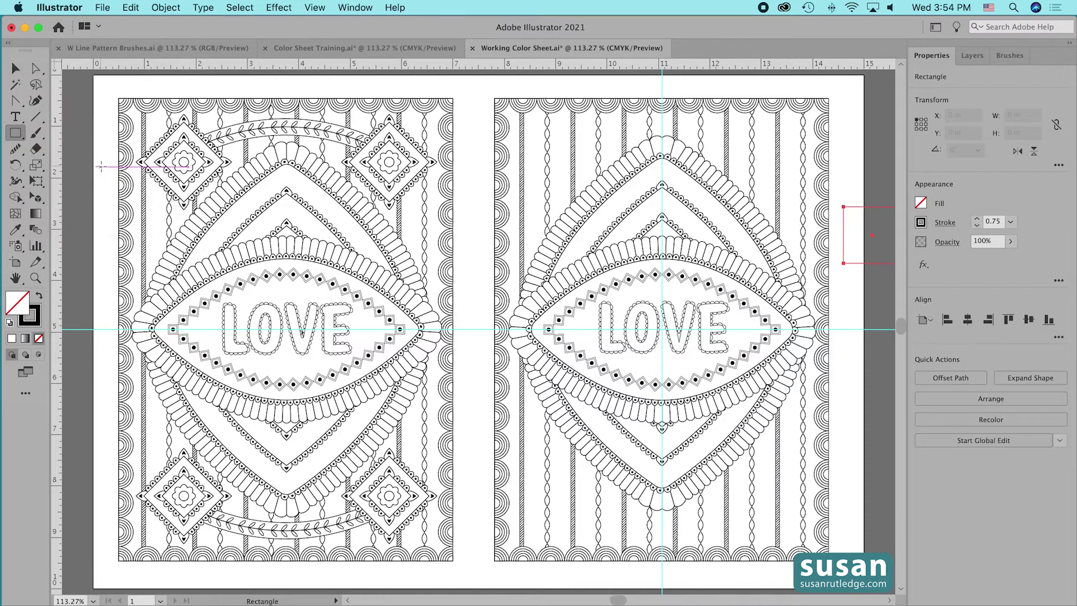
pyautogui.click(921, 203)
pyautogui.click(812, 257)
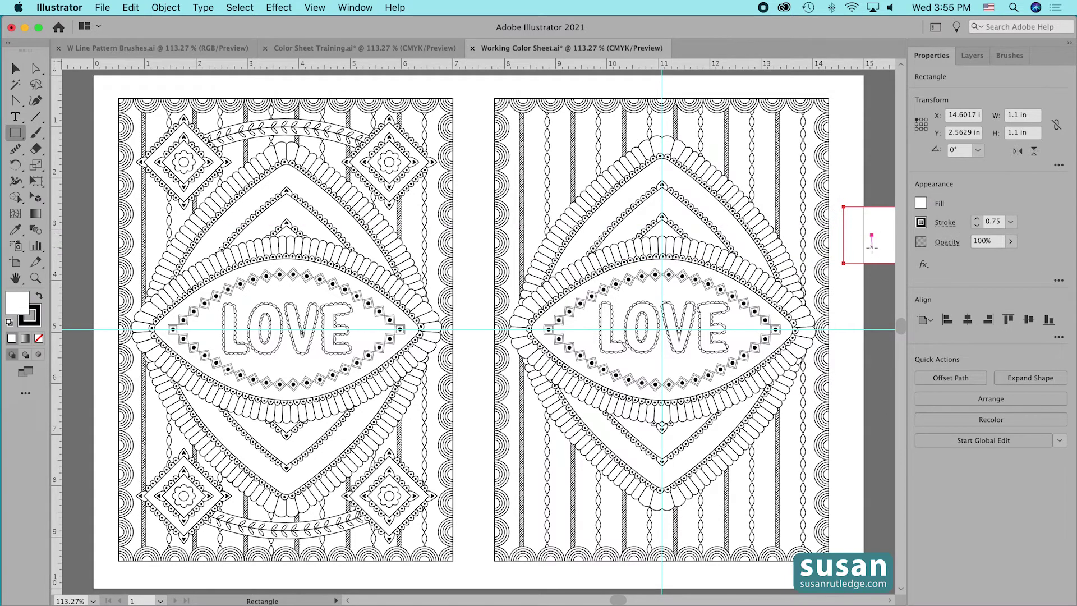
# Rotate the white square 45° into a diamond and move it onto the empty canvas outside the artboard.
pyautogui.press('r')
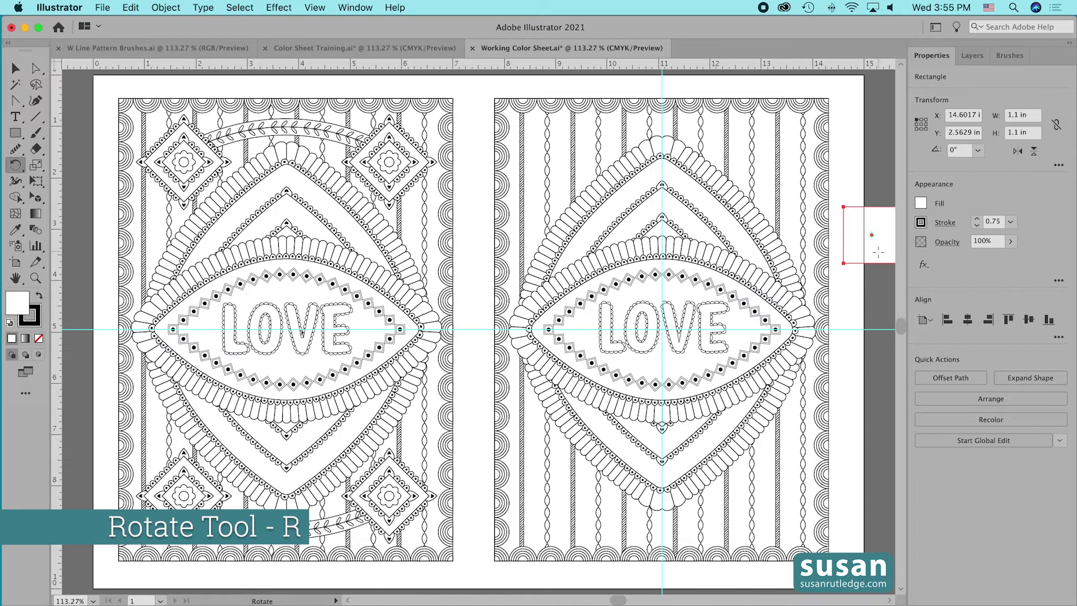
pyautogui.moveTo(882, 250); pyautogui.dragTo(873, 264)
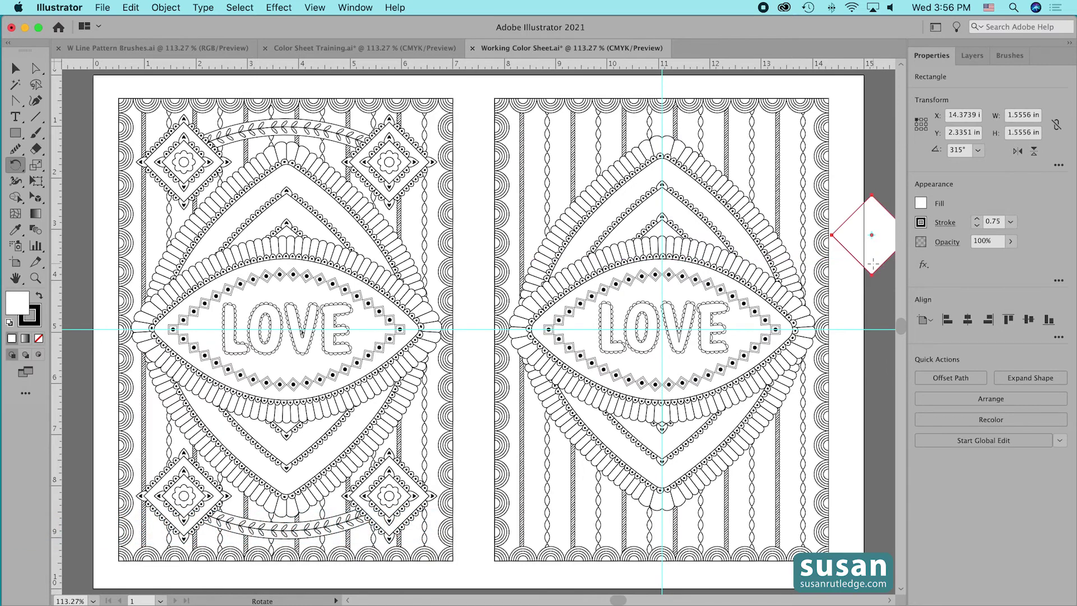
pyautogui.hscroll(5, 872, 264)
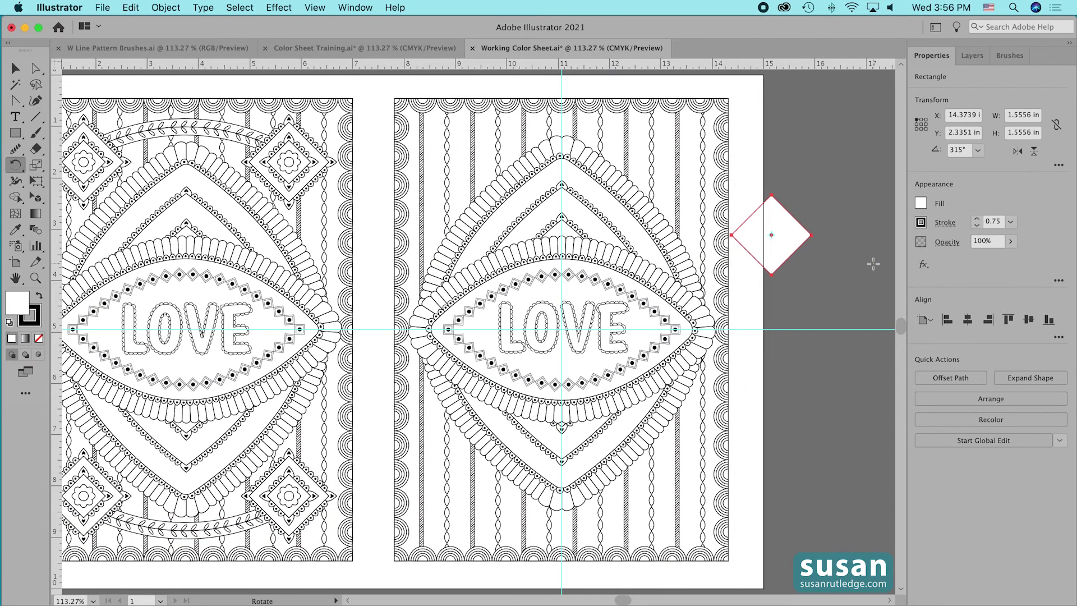
pyautogui.hscroll(2, 873, 264)
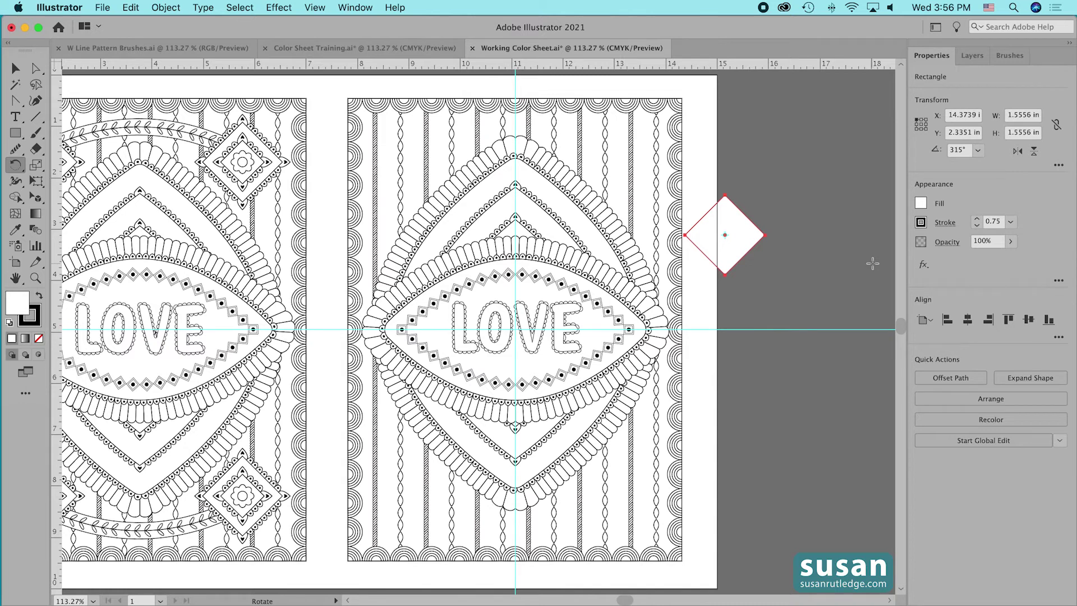
pyautogui.press('v')
pyautogui.moveTo(724, 252); pyautogui.dragTo(784, 198)
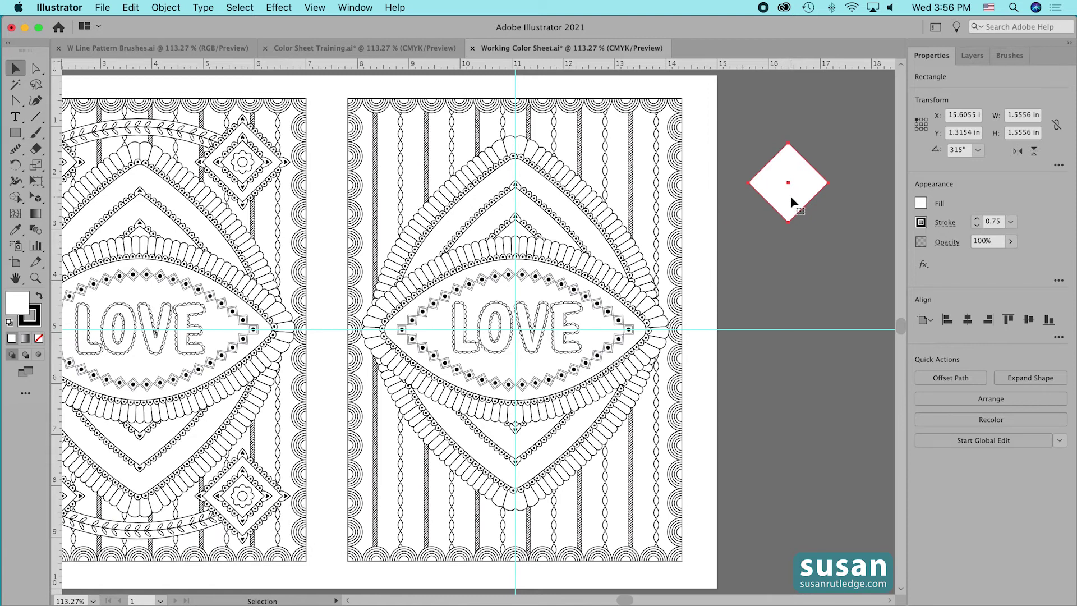
# Apply the small dotted-scallop pattern brush to the diamond and set its stroke to 0.75 pt.
pyautogui.click(1009, 56)
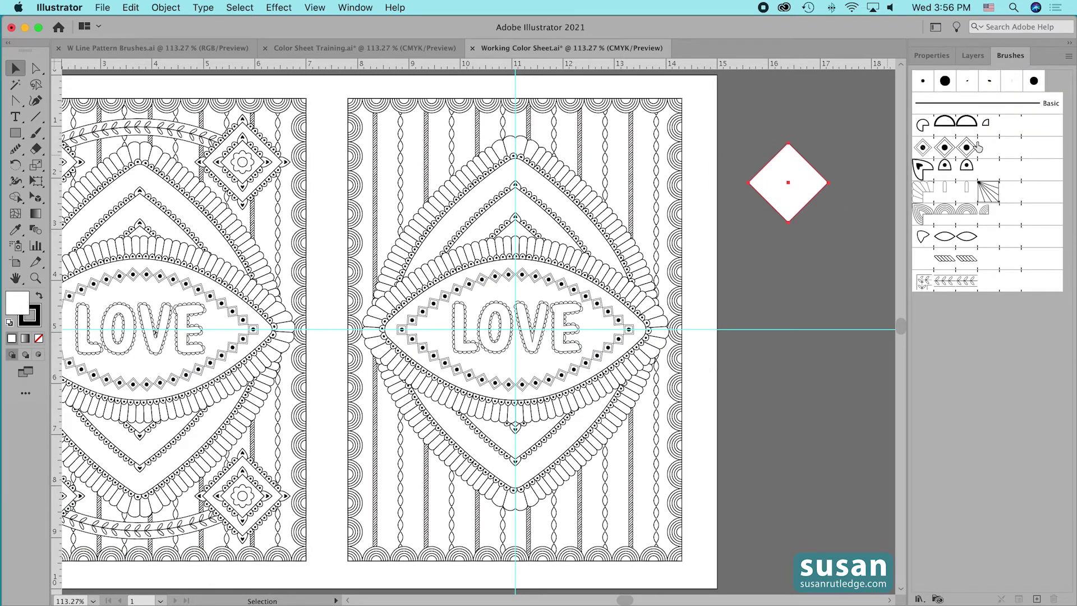
pyautogui.click(963, 180)
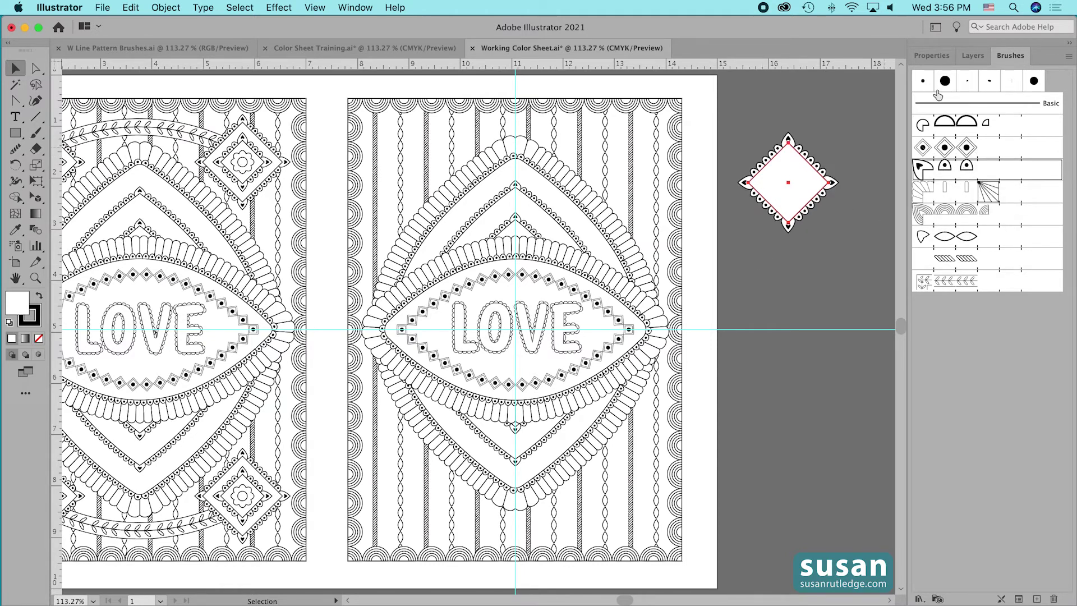
pyautogui.click(931, 56)
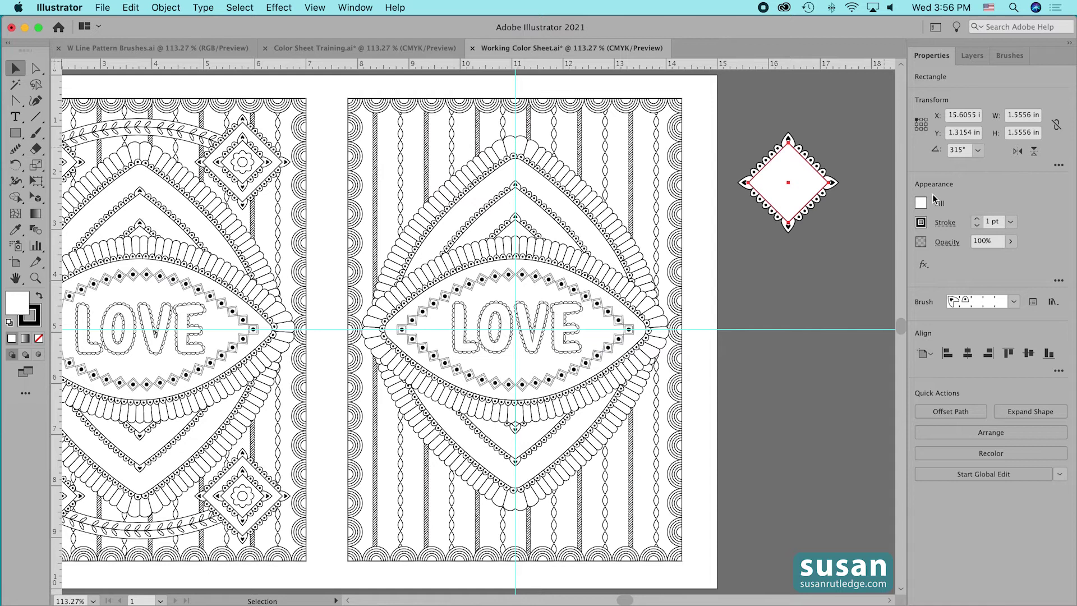
pyautogui.click(976, 226)
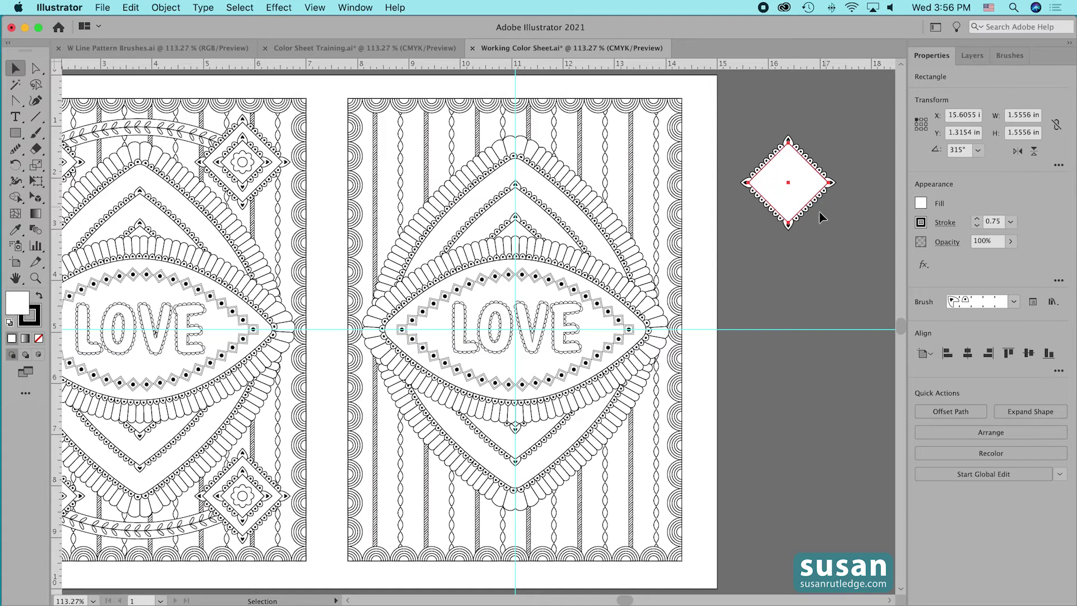
# Add an inner diamond by offsetting the patterned diamond's path by -0.25 in with mitered joins.
pyautogui.click(167, 10)
pyautogui.moveTo(238, 309)
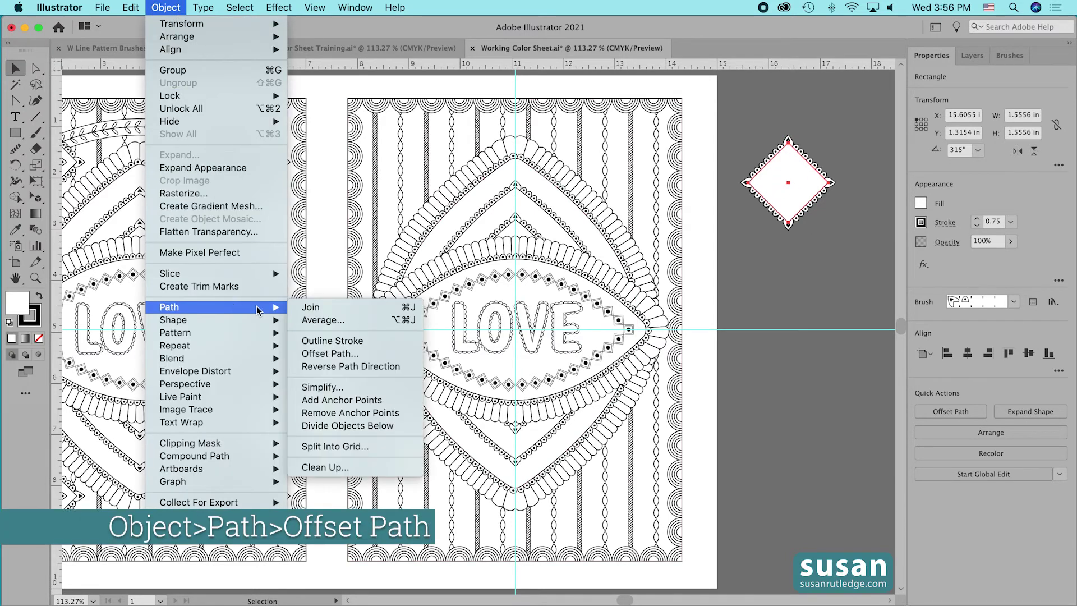
pyautogui.click(332, 353)
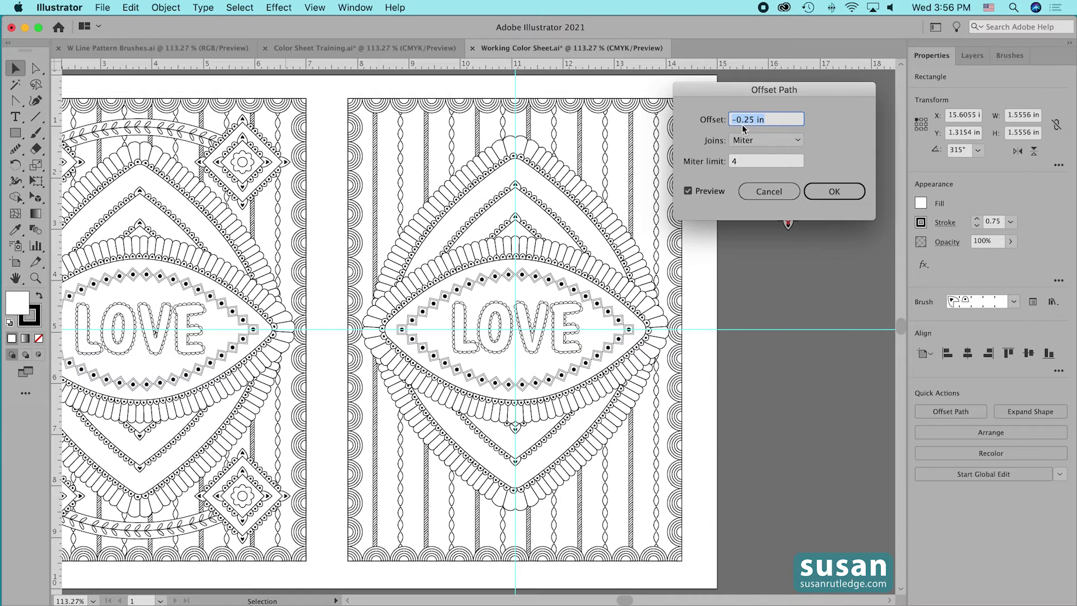
pyautogui.click(848, 195)
pyautogui.click(816, 237)
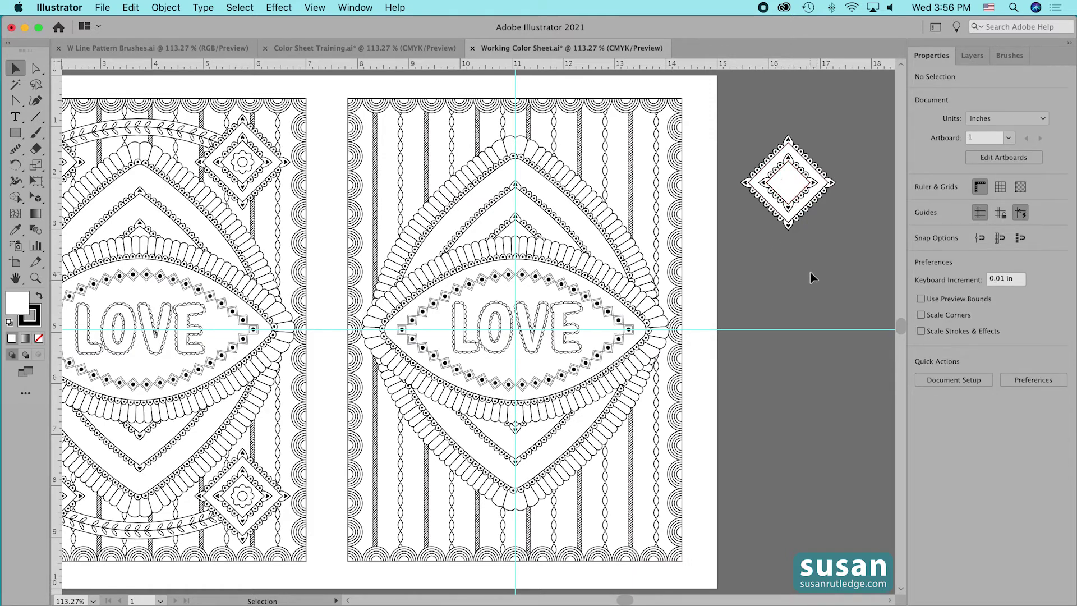
# Create an ellipse 0.2 in wide and 0.3 in high on the empty canvas below the diamond.
pyautogui.press('l')
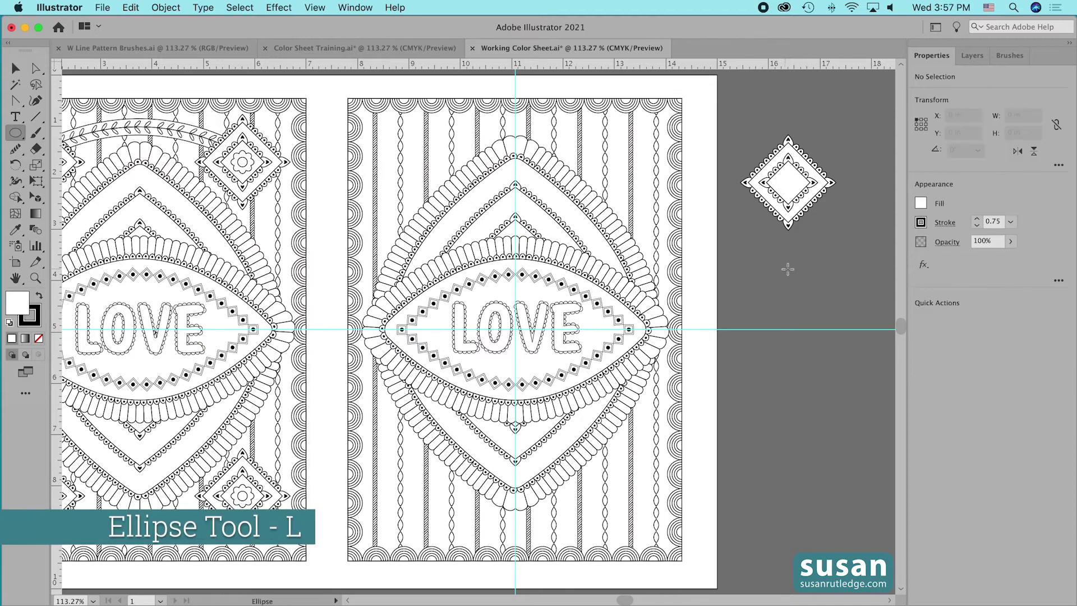
pyautogui.click(793, 270)
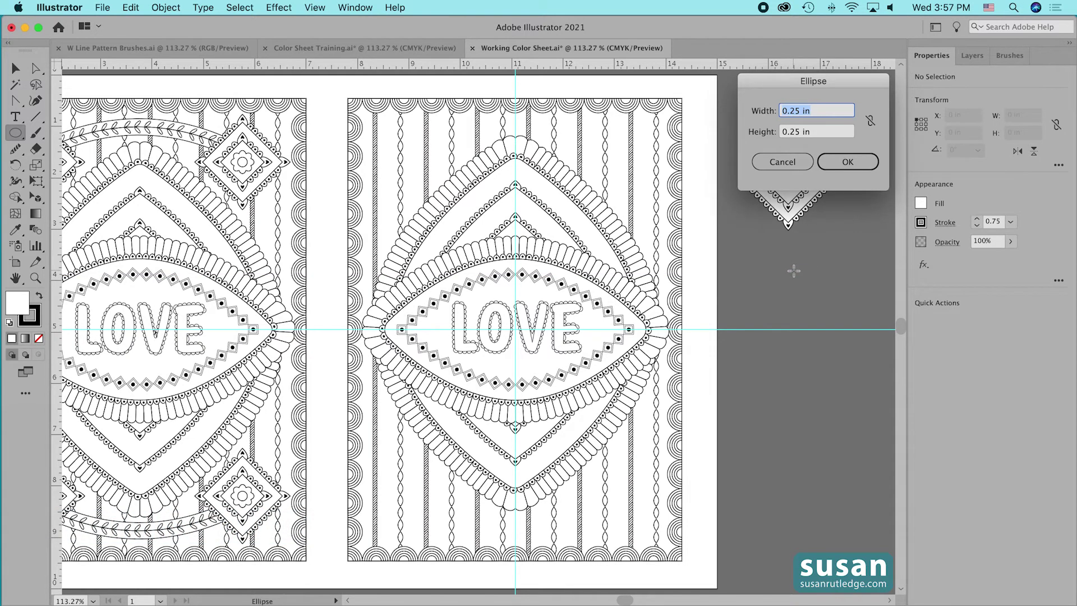
pyautogui.press('BackSpace')
pyautogui.press('Tab')
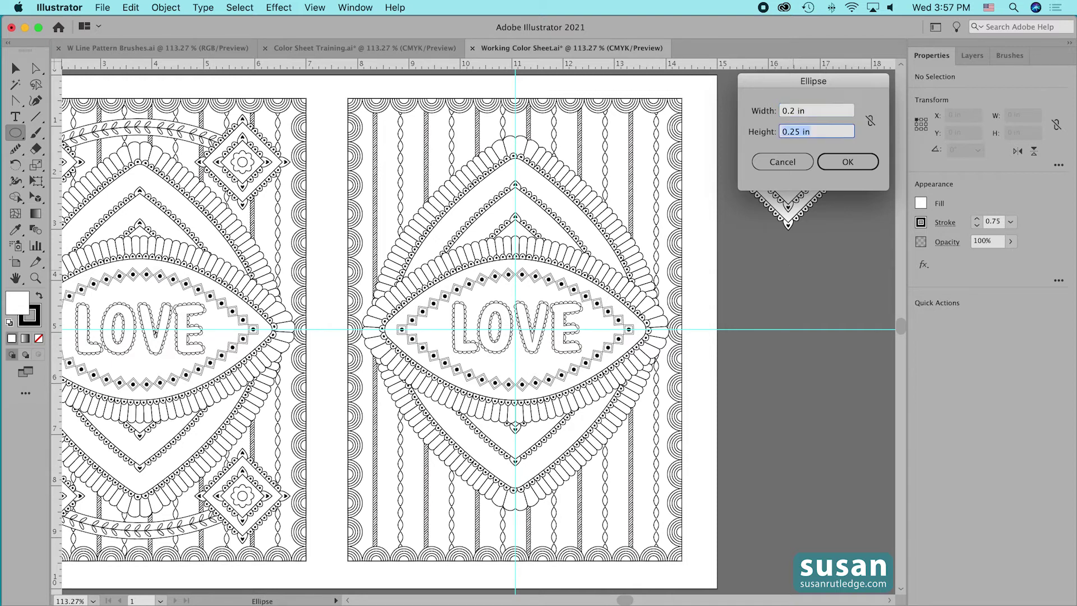
pyautogui.write('.3')
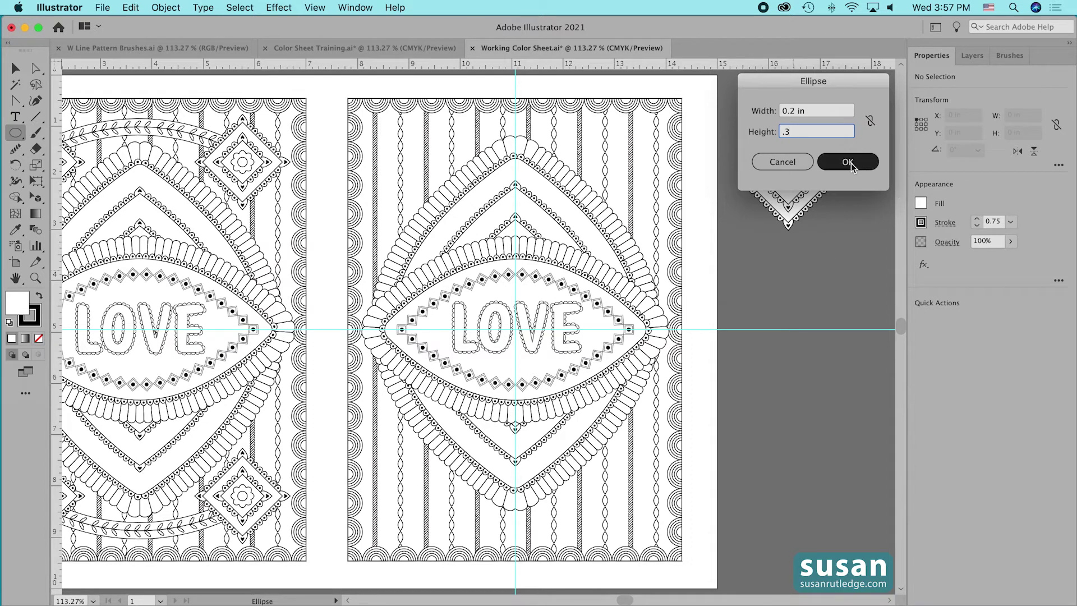
pyautogui.click(847, 162)
pyautogui.click(15, 68)
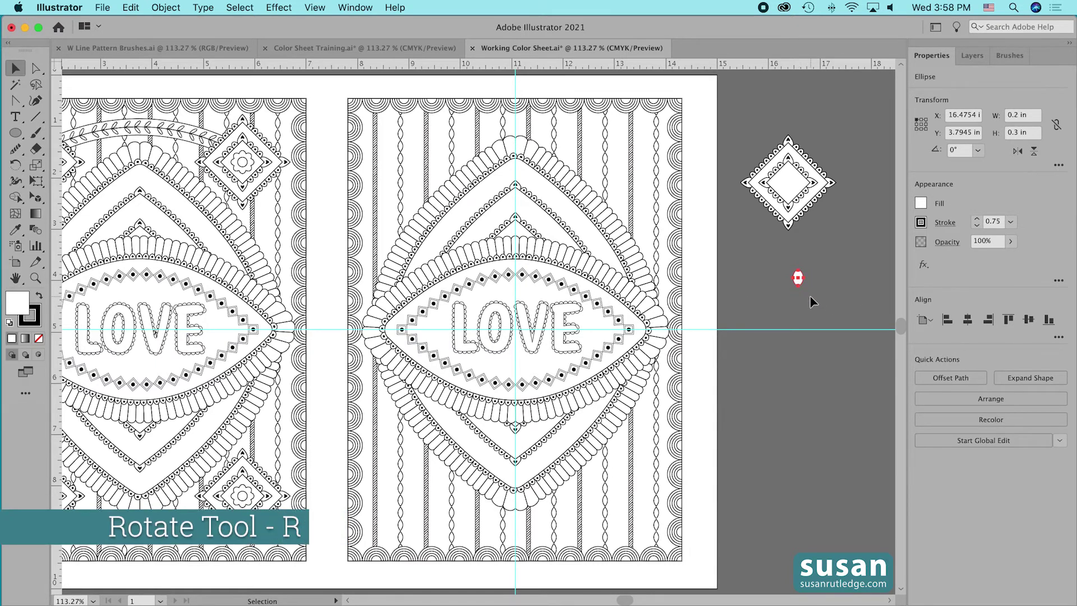
# Rotate copies of the ellipse around its lower end in 90° clockwise increments to form four petals.
pyautogui.press('r')
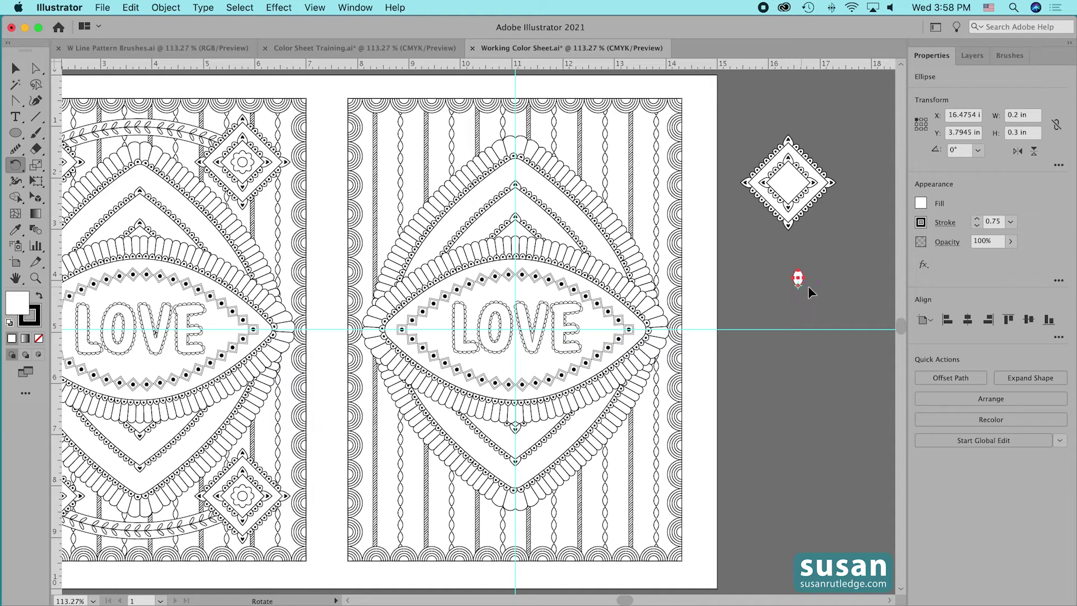
pyautogui.moveTo(803, 276); pyautogui.dragTo(812, 277)
pyautogui.moveTo(817, 284); pyautogui.dragTo(821, 295)
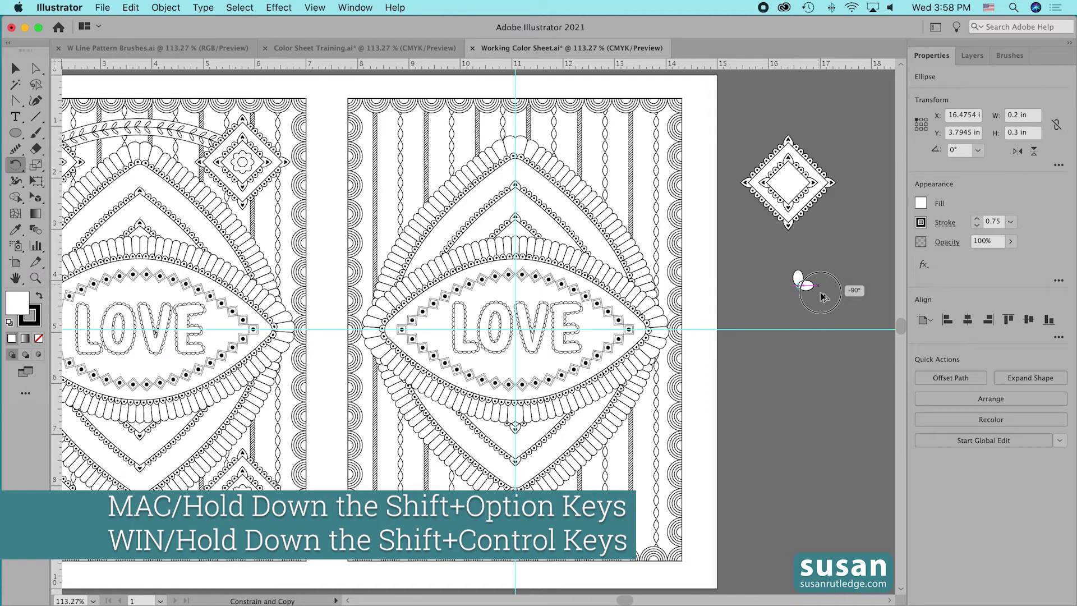
pyautogui.moveTo(821, 296); pyautogui.dragTo(821, 296)
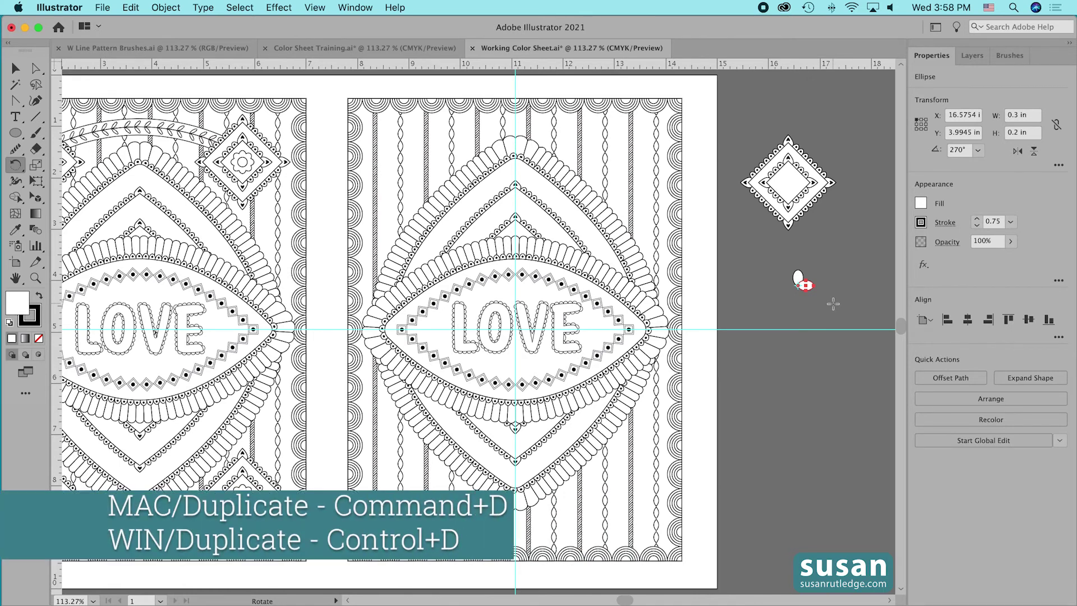
pyautogui.press('super+d')
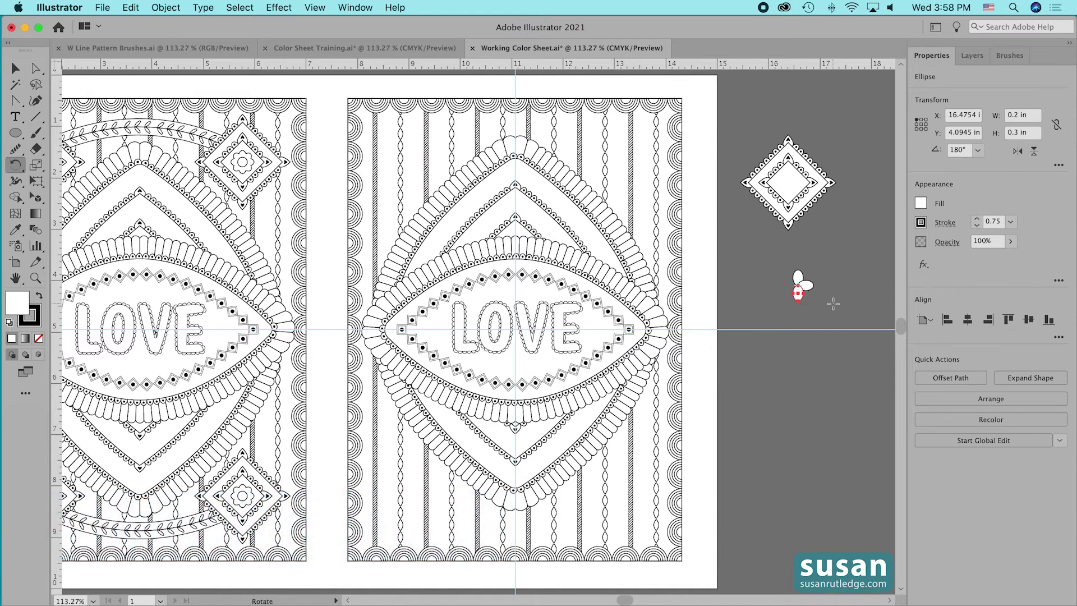
pyautogui.press('super+d')
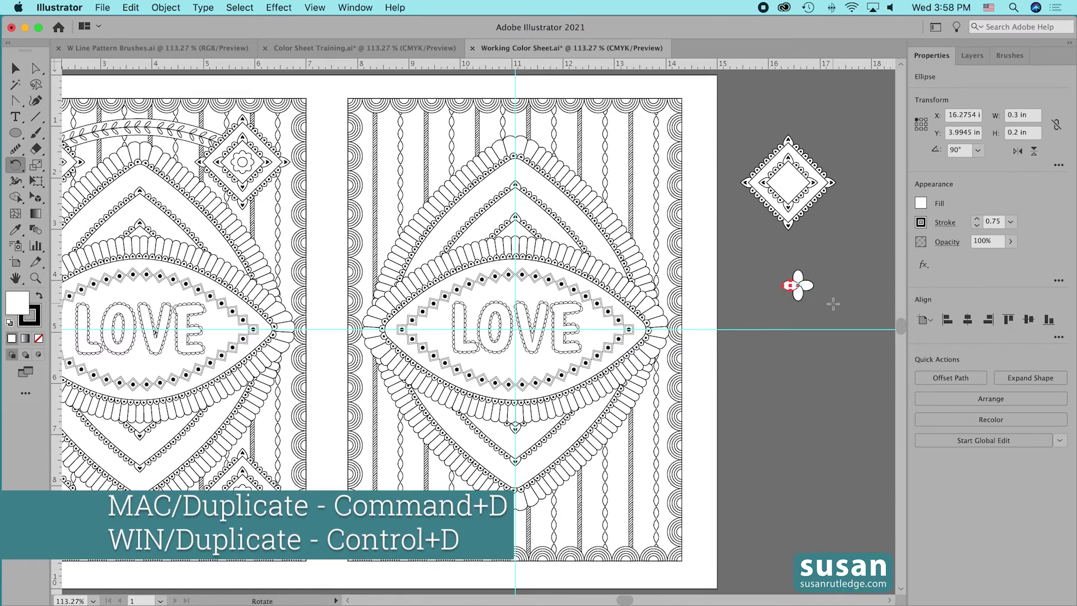
# Group the four petals and add a copy of the group rotated 45° around its center.
pyautogui.press('v')
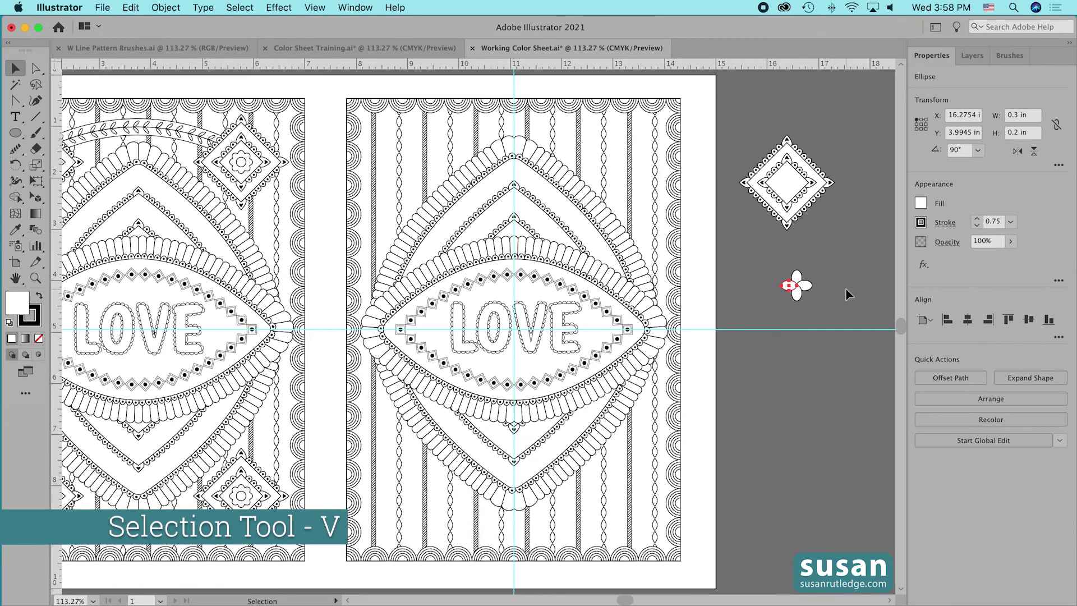
pyautogui.moveTo(754, 260); pyautogui.dragTo(822, 300)
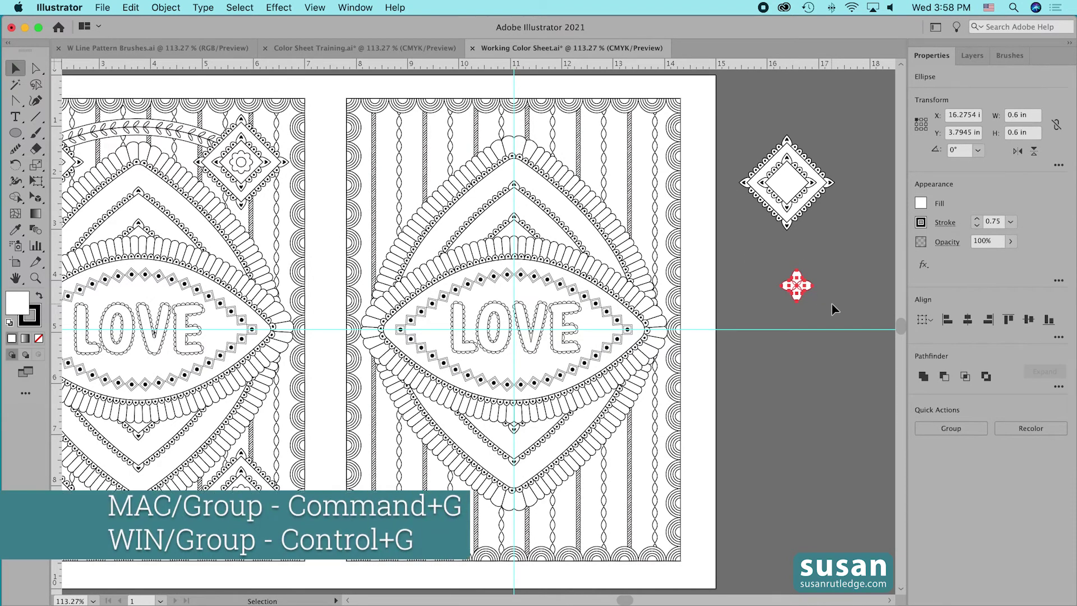
pyautogui.press('super+g')
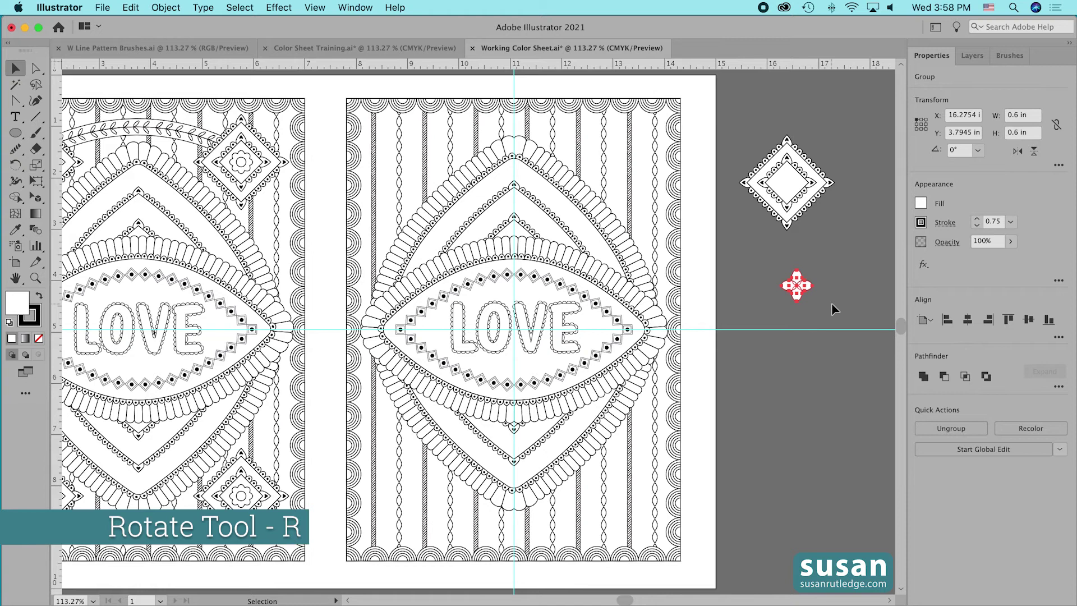
pyautogui.press('r')
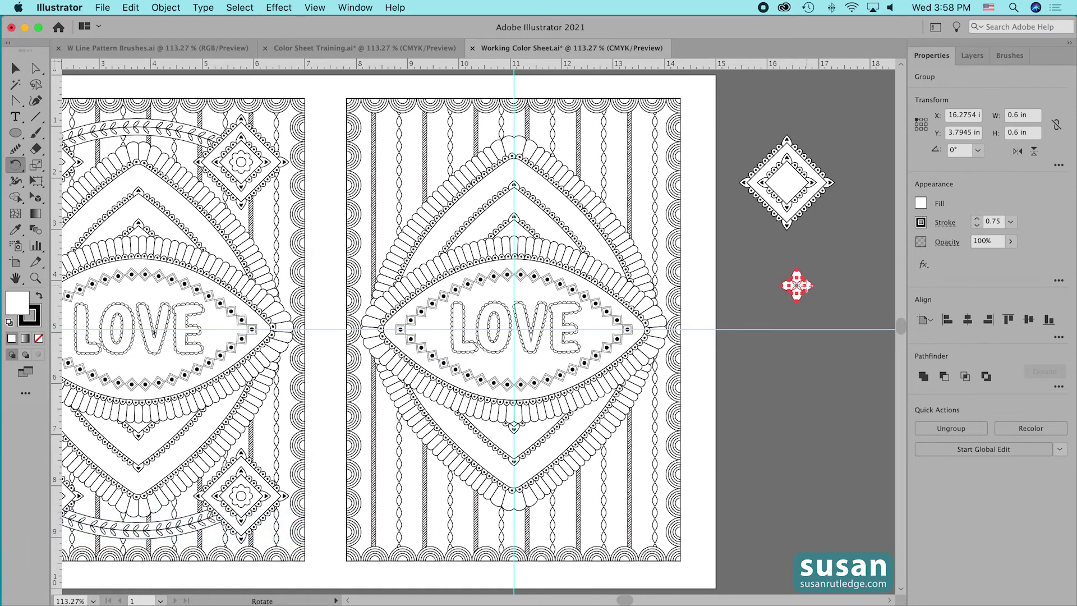
pyautogui.moveTo(806, 286); pyautogui.dragTo(809, 295)
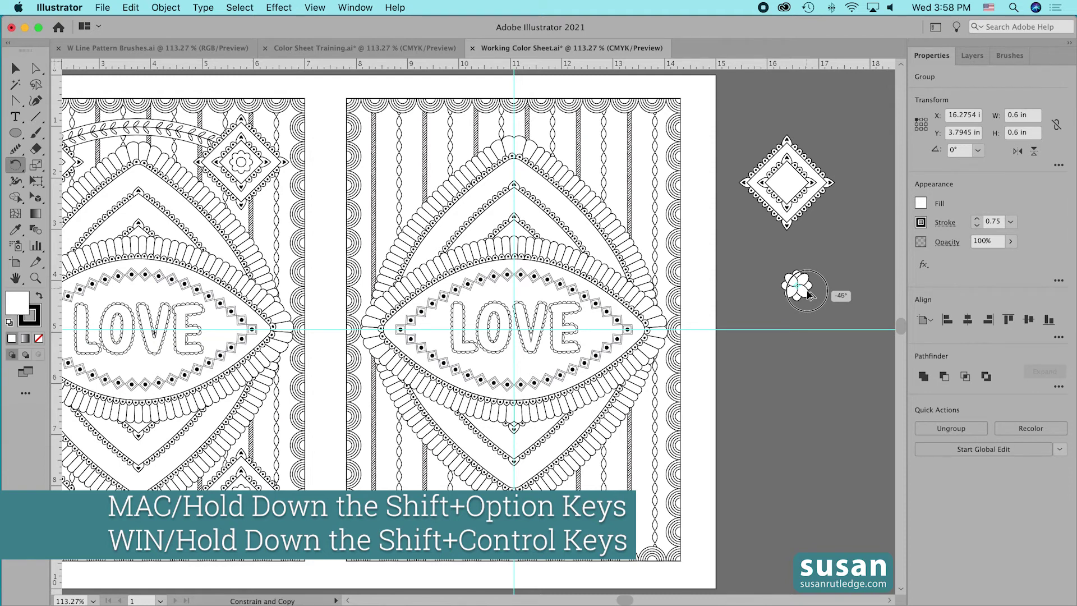
pyautogui.moveTo(810, 294); pyautogui.dragTo(825, 302)
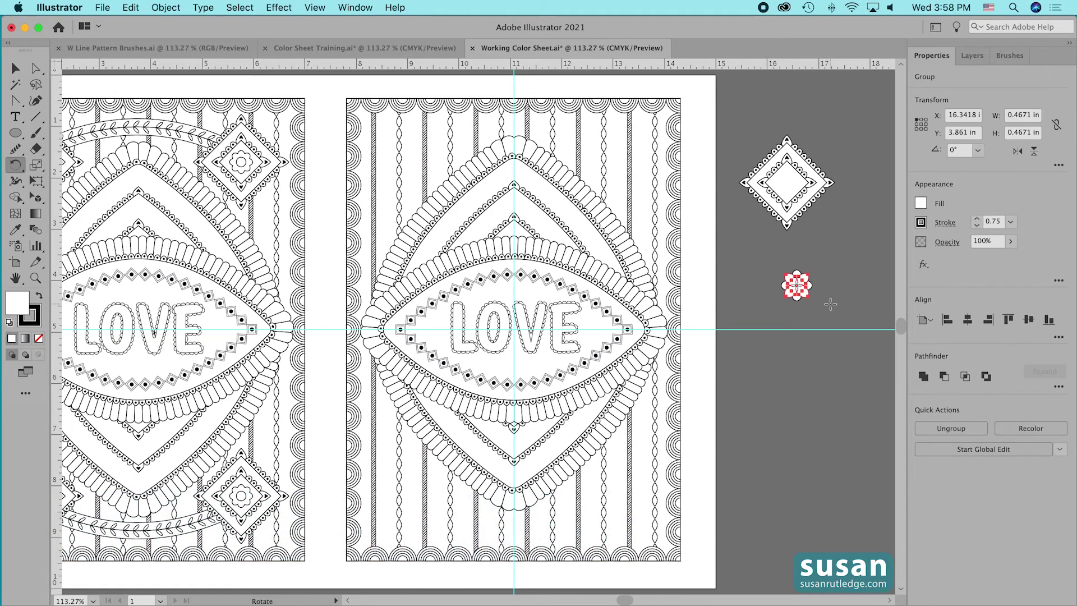
# Unite the two overlapping petal groups into a single flower outline.
pyautogui.press('v')
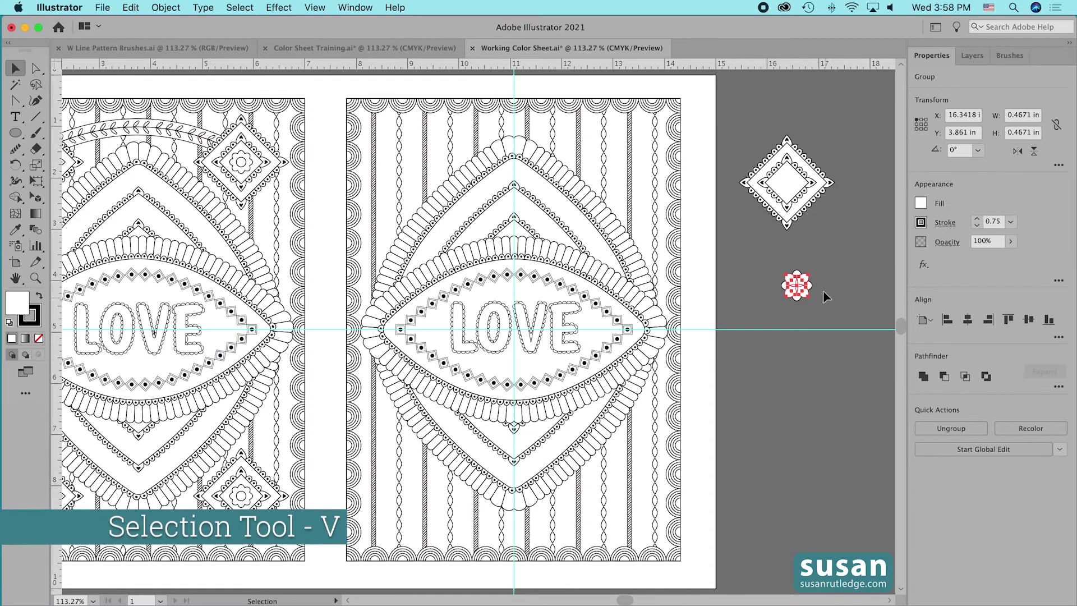
pyautogui.moveTo(759, 264); pyautogui.dragTo(825, 307)
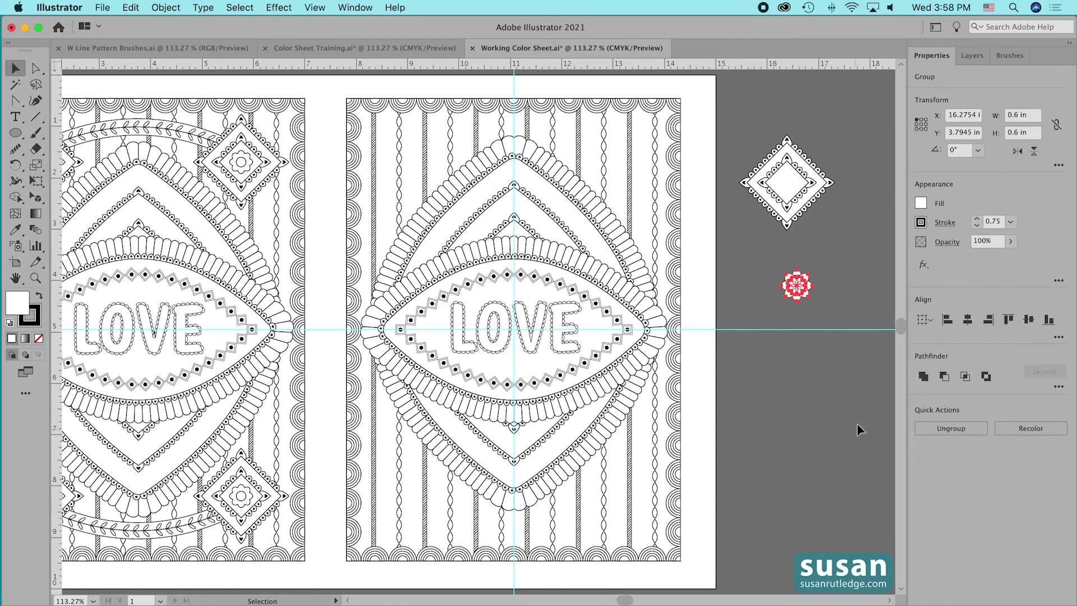
pyautogui.click(922, 377)
pyautogui.click(824, 305)
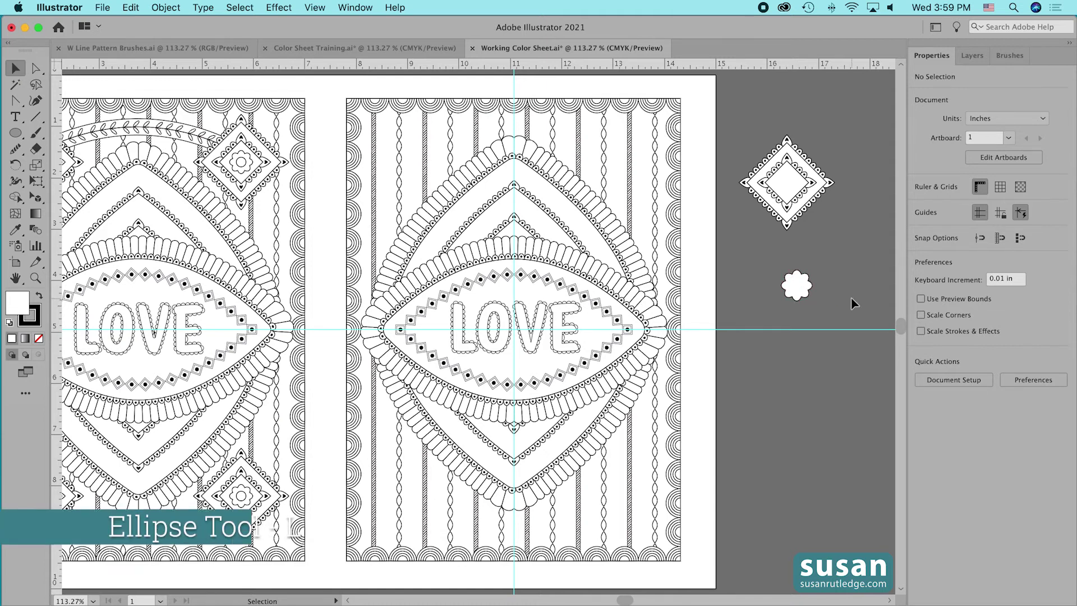
# Create a 0.25 in by 0.25 in circle beside the flower outline.
pyautogui.press('l')
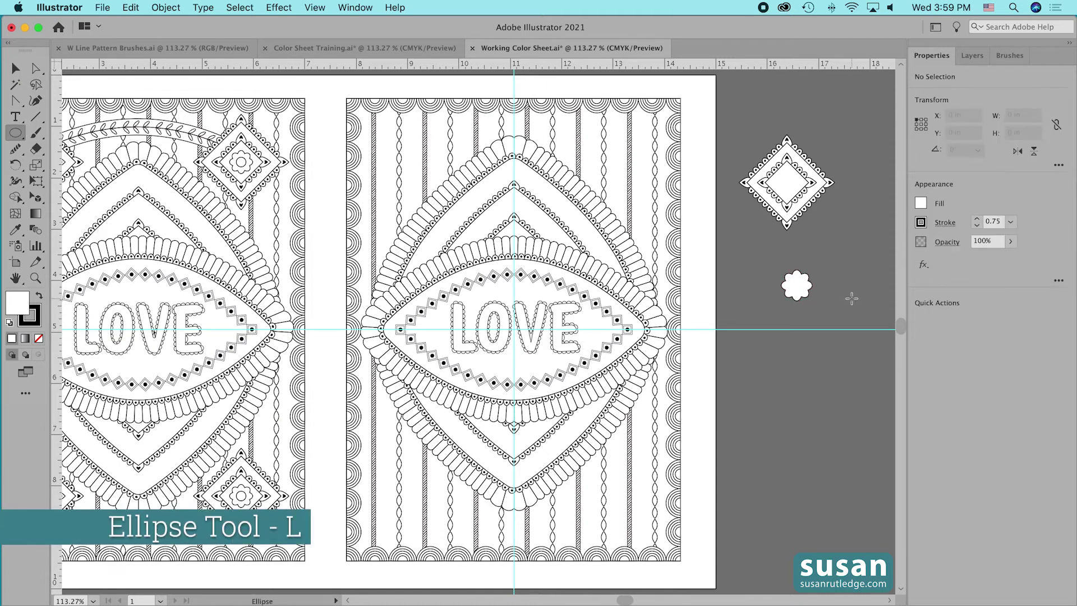
pyautogui.click(834, 247)
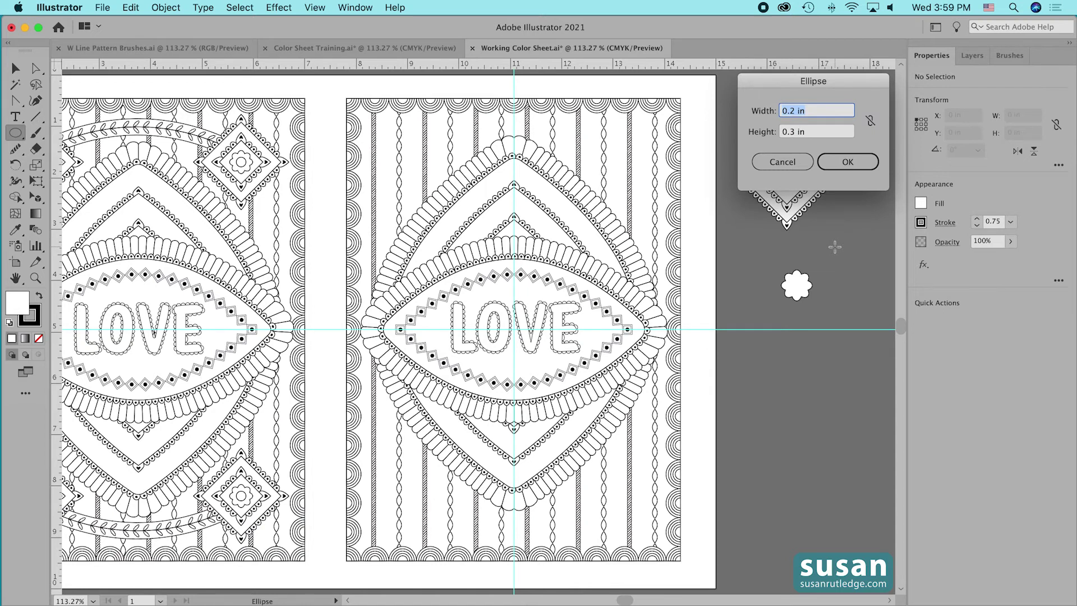
pyautogui.write('.25')
pyautogui.press('Tab')
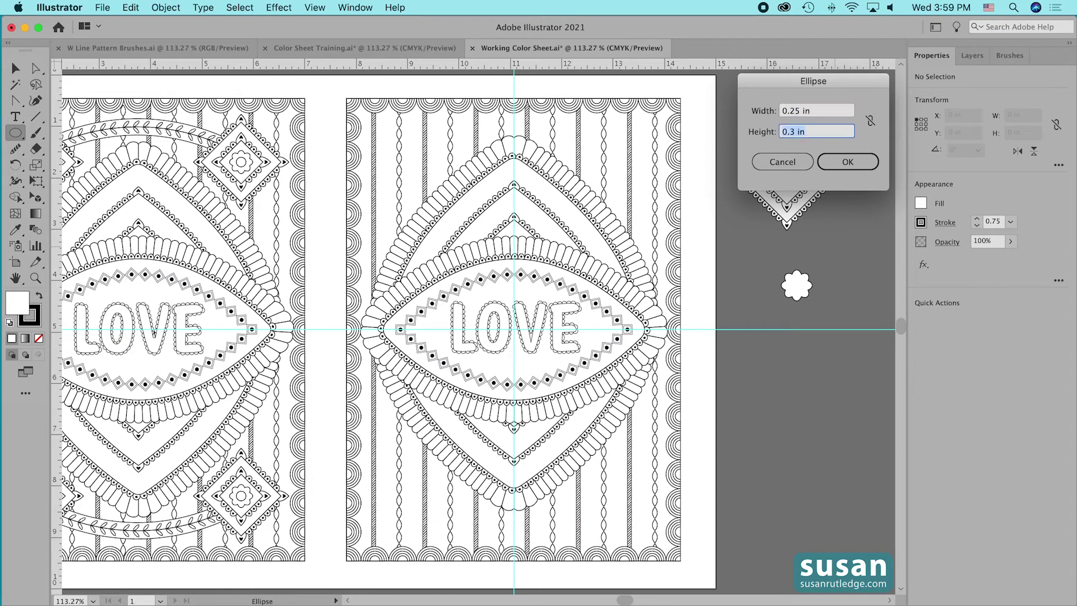
pyautogui.write('.25')
pyautogui.click(847, 161)
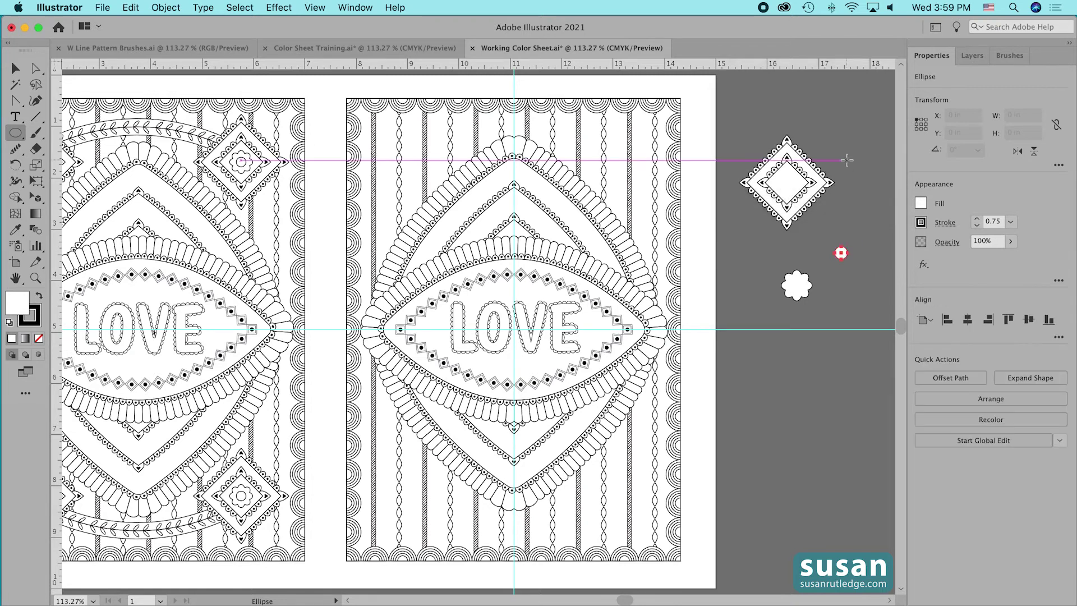
# Center the small circle inside the flower outline and group the two shapes.
pyautogui.press('v')
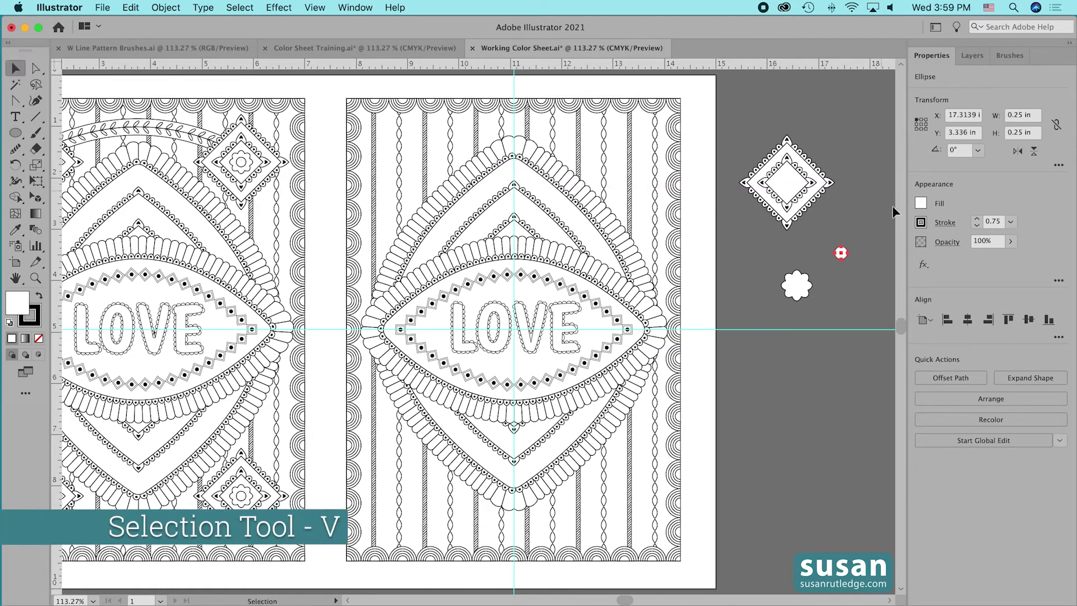
pyautogui.moveTo(832, 254); pyautogui.dragTo(825, 312)
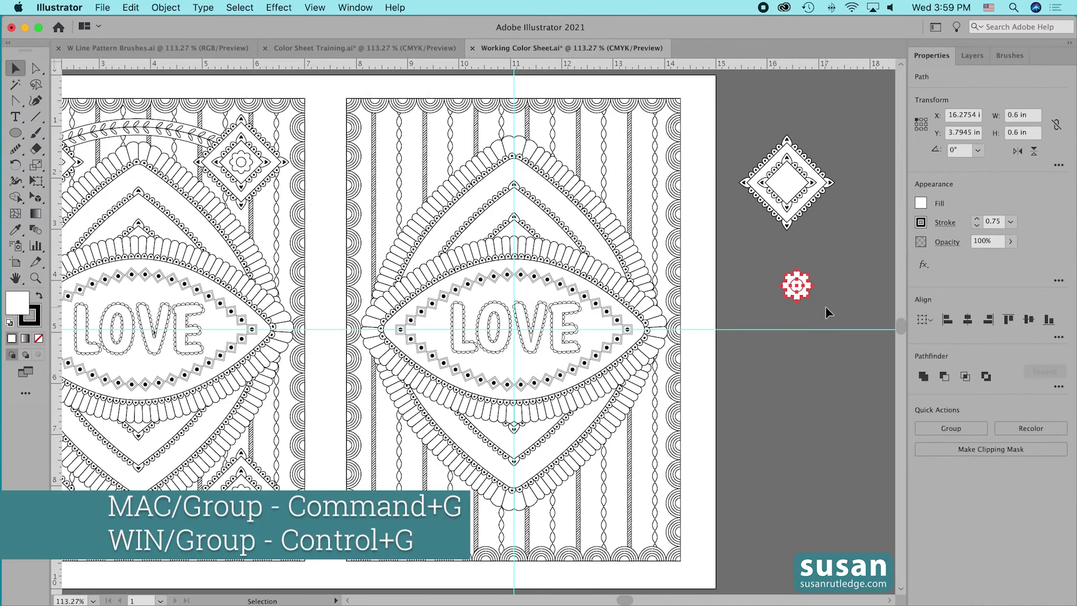
pyautogui.press('super+g')
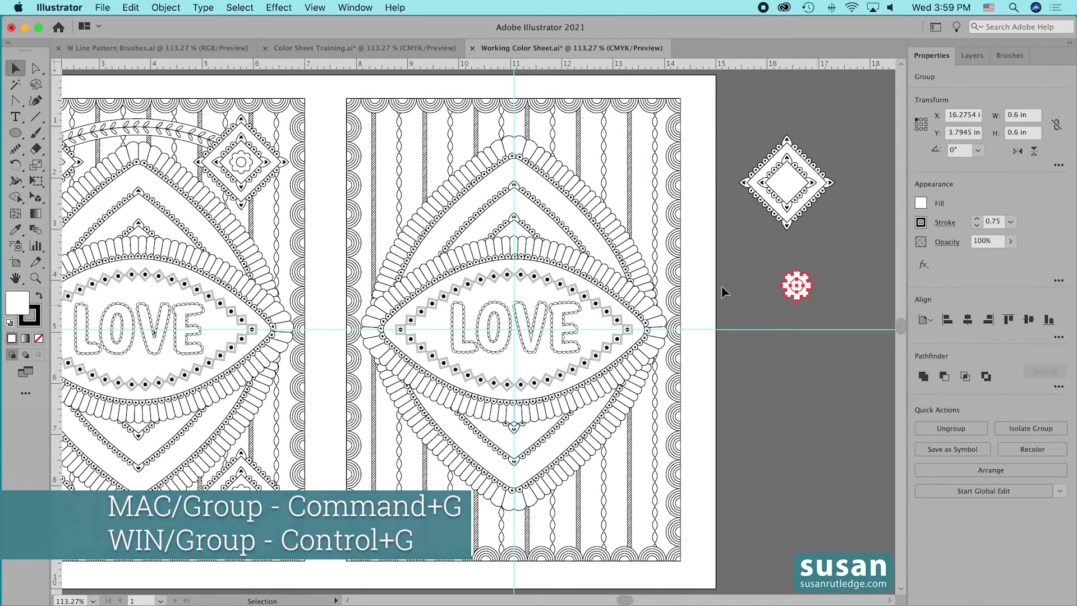
# Scale the flower group uniformly to 75% and move it into the center of the inner diamond.
pyautogui.click(166, 8)
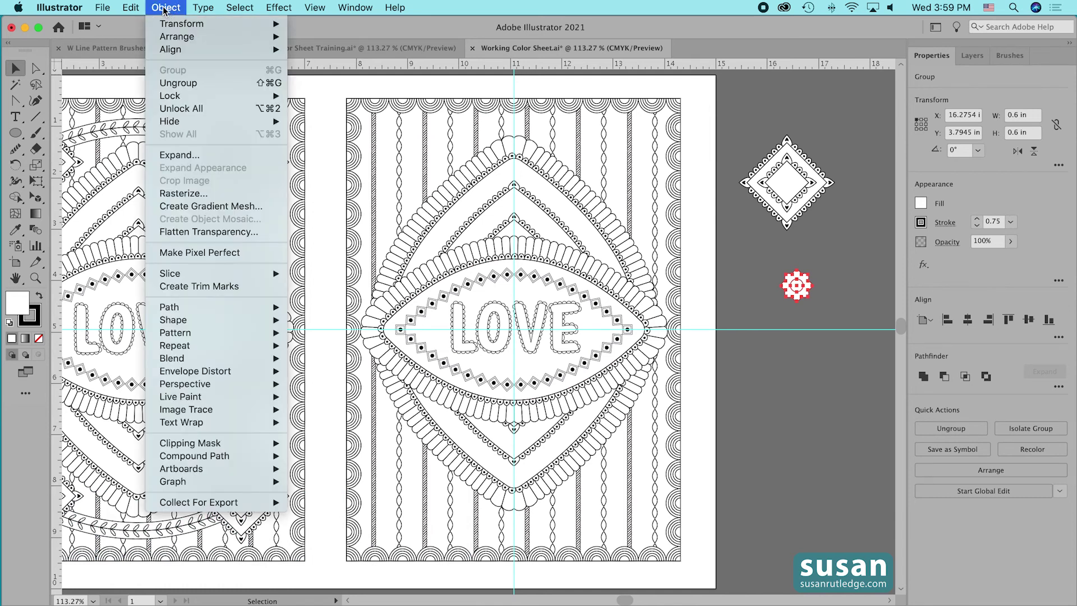
pyautogui.moveTo(167, 26)
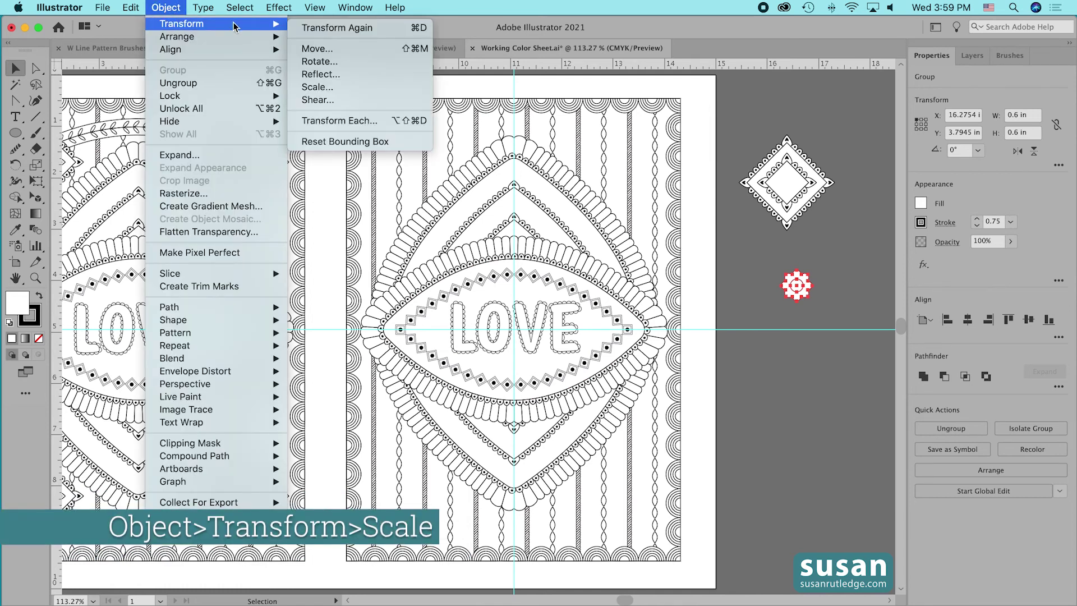
pyautogui.click(327, 90)
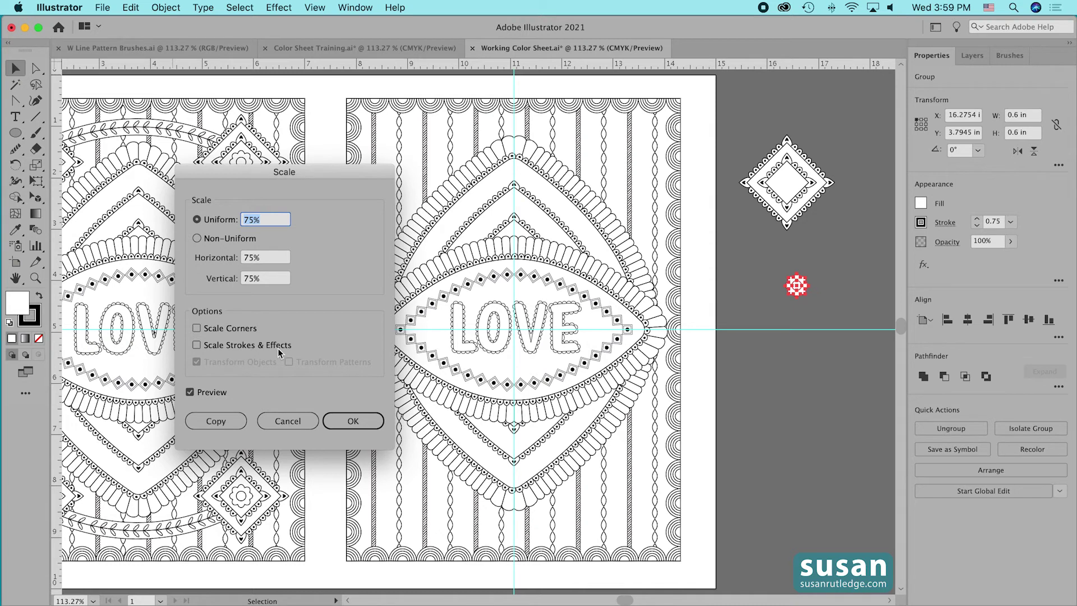
pyautogui.click(353, 421)
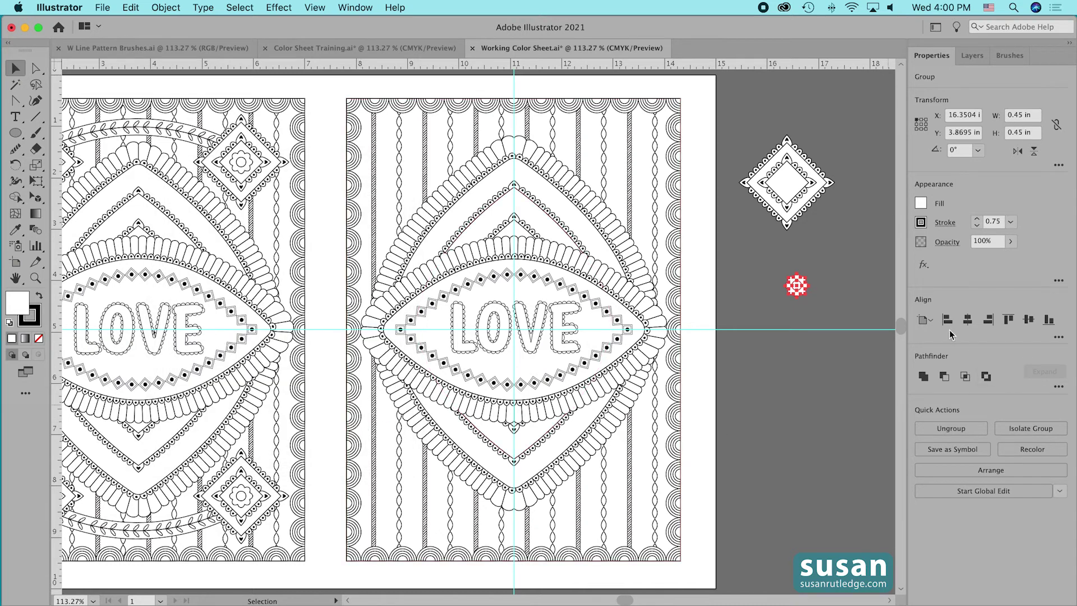
pyautogui.moveTo(798, 289); pyautogui.dragTo(789, 189)
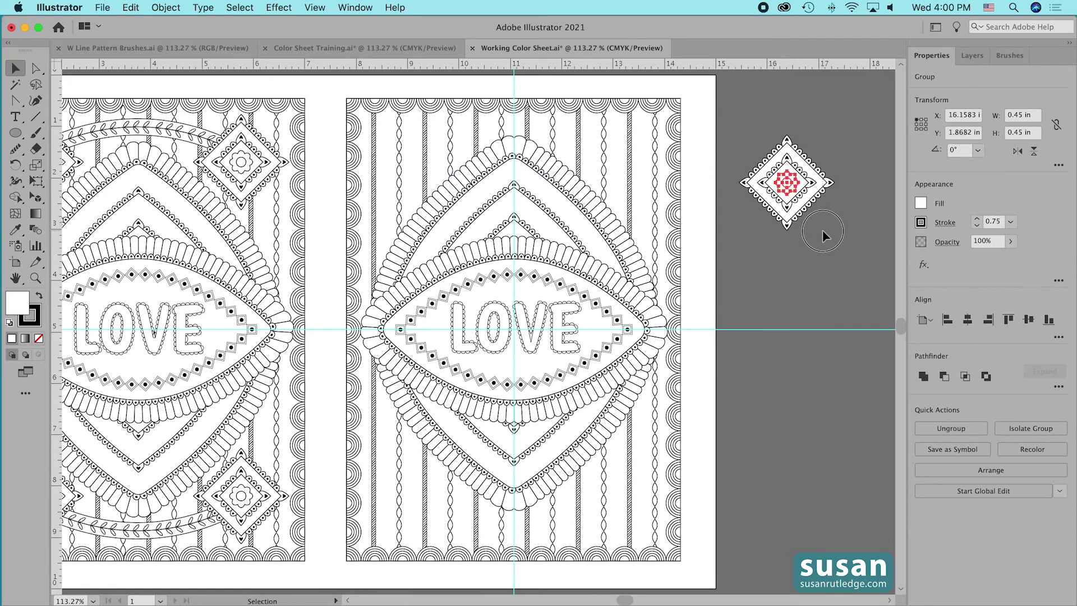
# Group the diamond outlines with the flower and move the group to the upper-left corner area of the right-hand coloring page.
pyautogui.press('super+a')
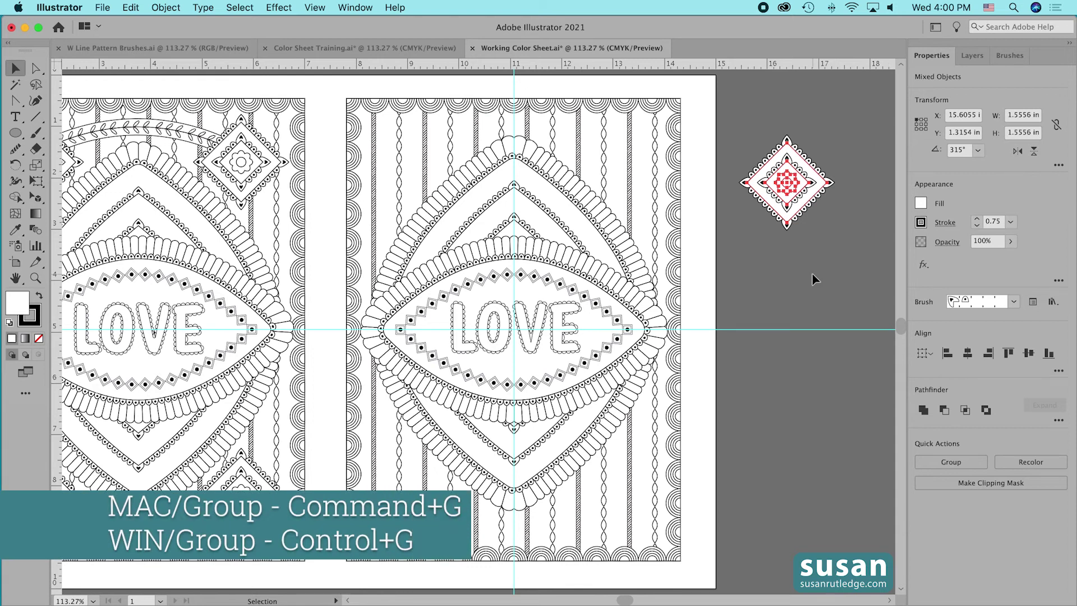
pyautogui.press('super+g')
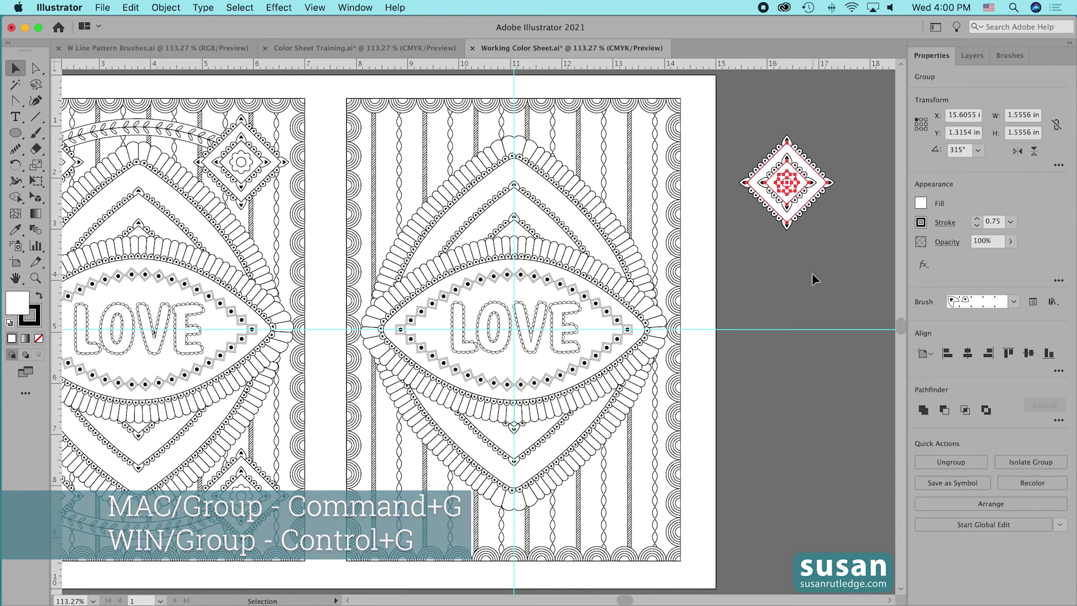
pyautogui.moveTo(787, 183); pyautogui.dragTo(409, 164)
pyautogui.hscroll(-3, 530, 305)
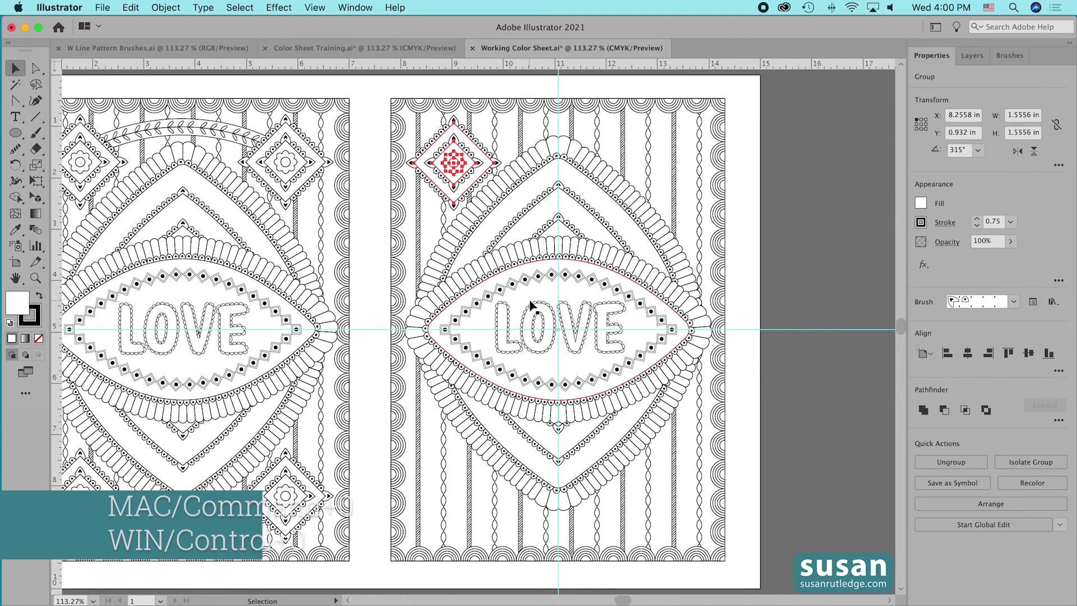
pyautogui.press('super+0')
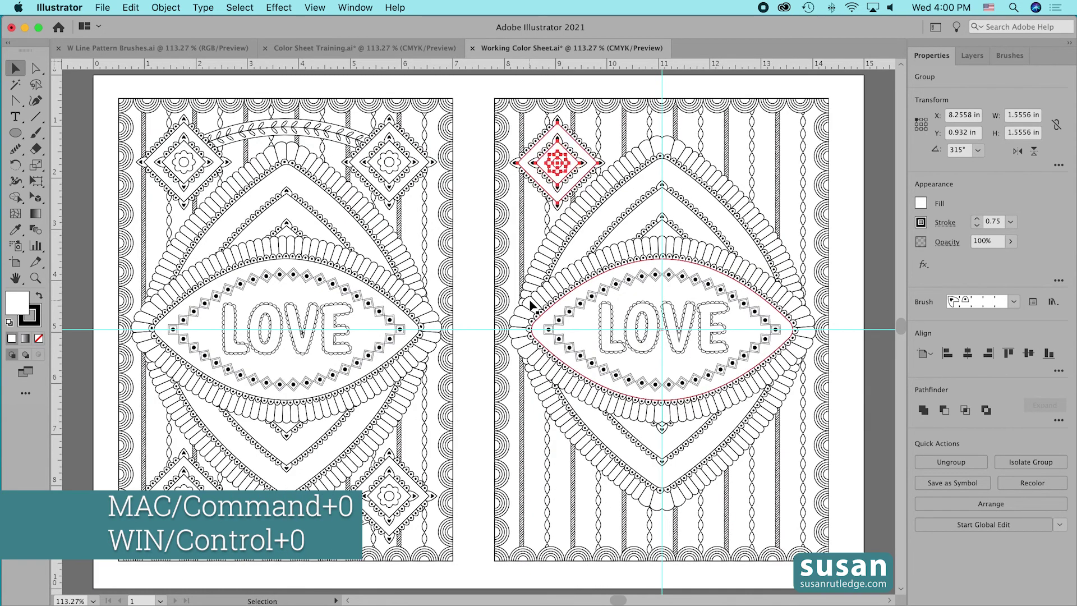
pyautogui.press('Up')
pyautogui.press('Up')
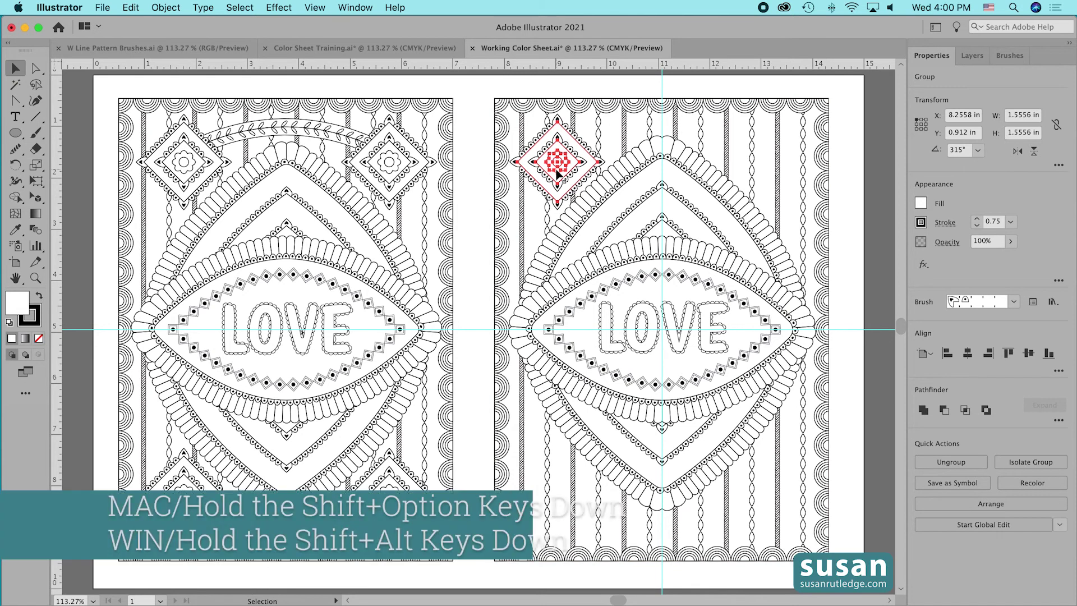
# Copy the corner diamond straight across to the page's upper-right corner, and copy both upper diamonds straight down to the lower corners.
pyautogui.click(557, 174)
pyautogui.moveTo(557, 174); pyautogui.dragTo(764, 166)
pyautogui.keyDown('shift'); pyautogui.click(557, 162); pyautogui.keyUp('shift')
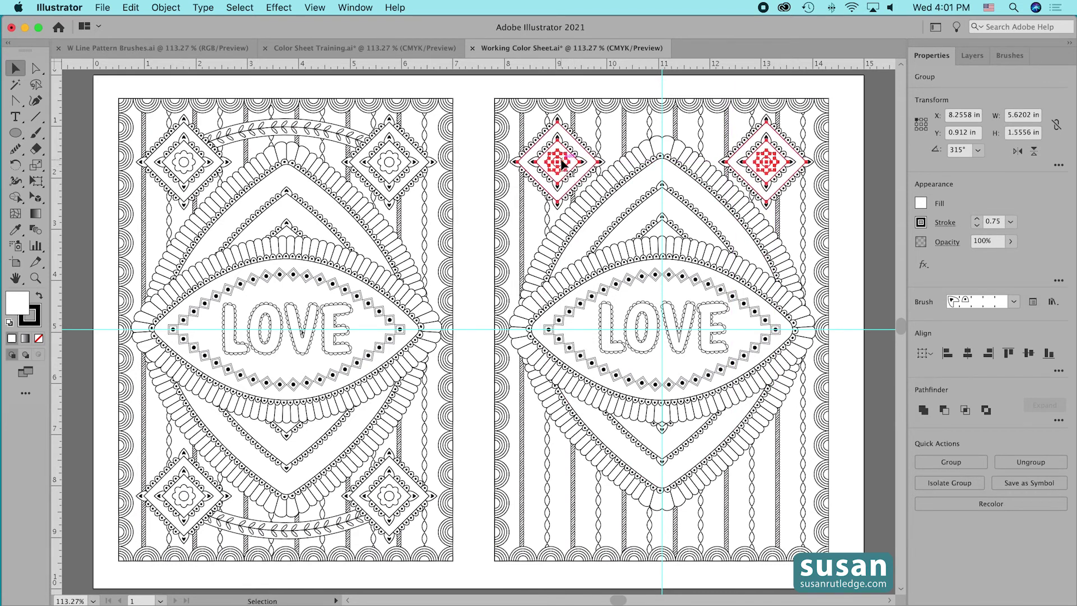
pyautogui.moveTo(559, 164); pyautogui.dragTo(537, 500)
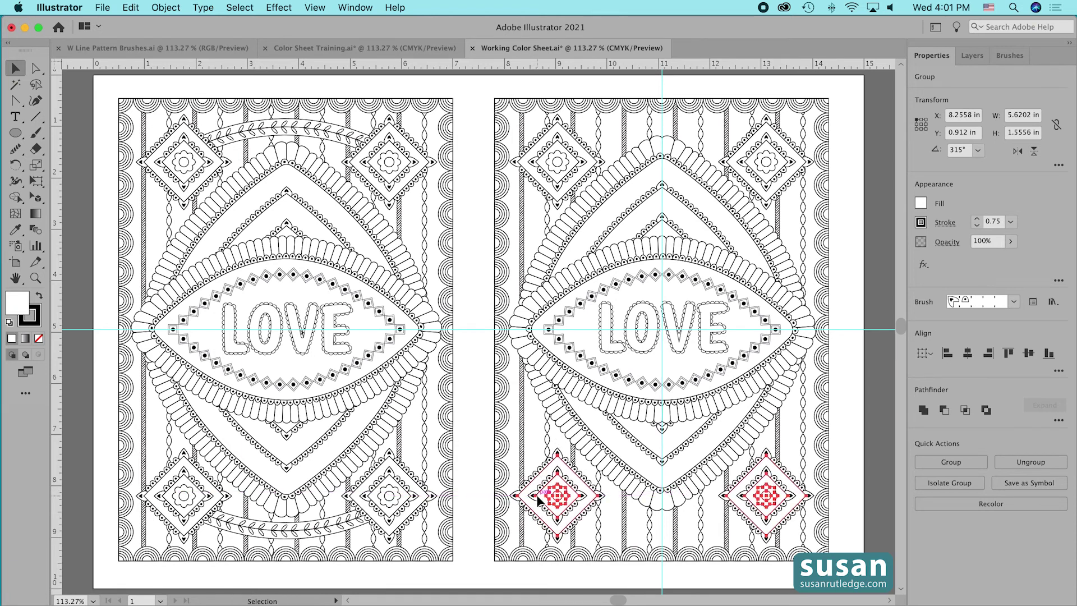
pyautogui.click(882, 405)
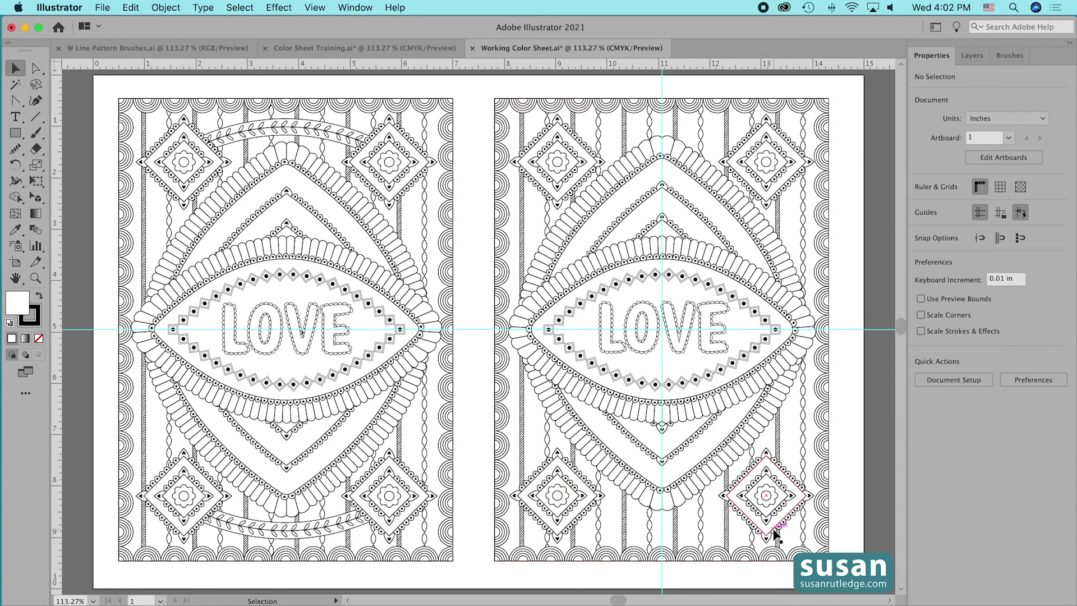
# Nudge the nested pointed-ellipse group down about 0.12 in to center it vertically on the horizontal guide.
pyautogui.click(775, 535)
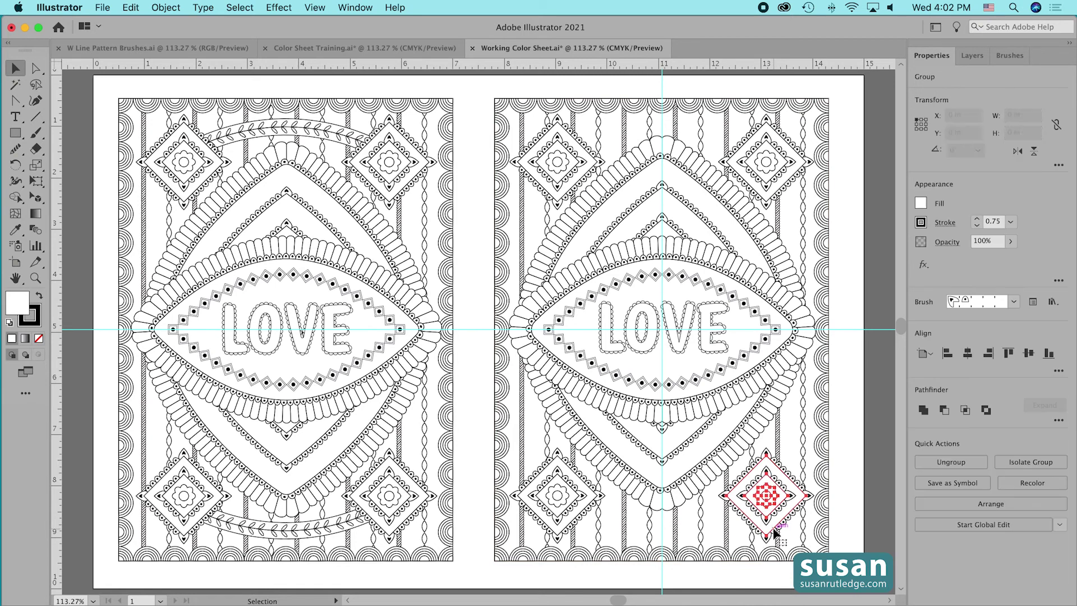
pyautogui.click(662, 488)
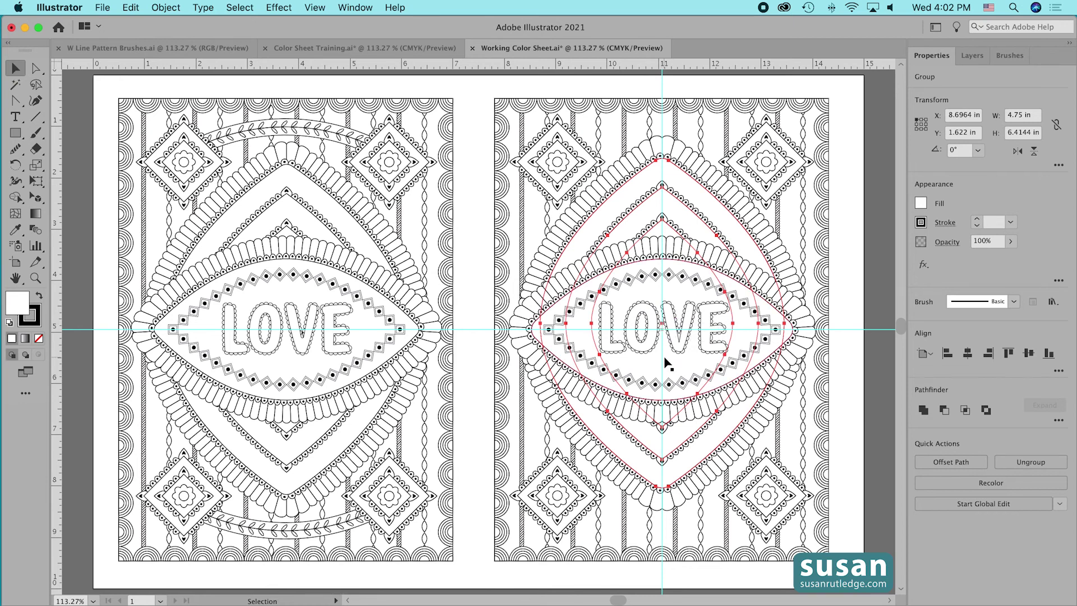
pyautogui.press('Down')
pyautogui.press('Down')
pyautogui.press('Down')
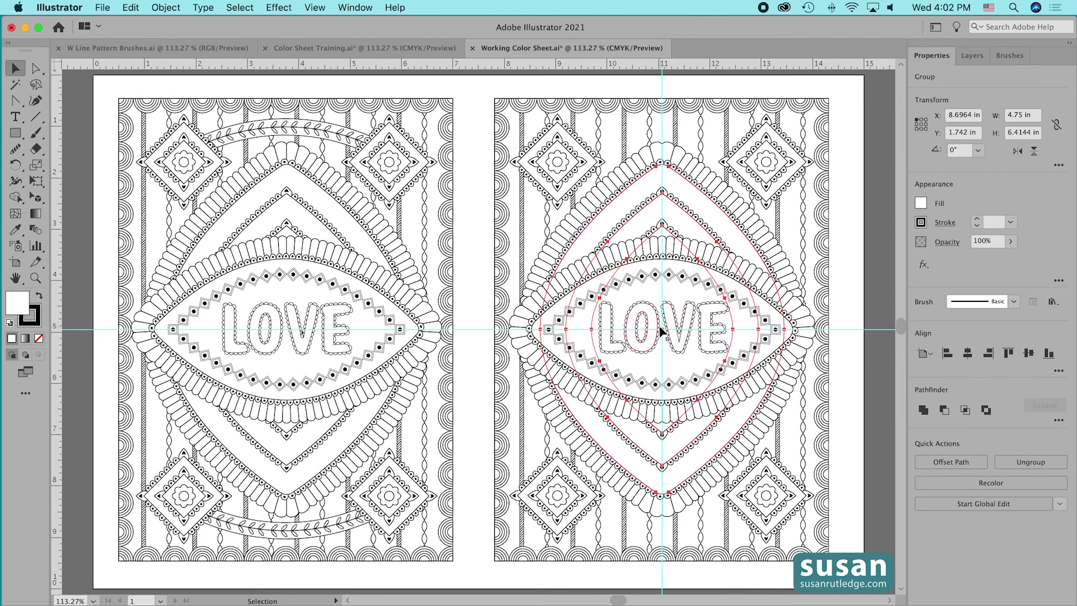
pyautogui.click(847, 411)
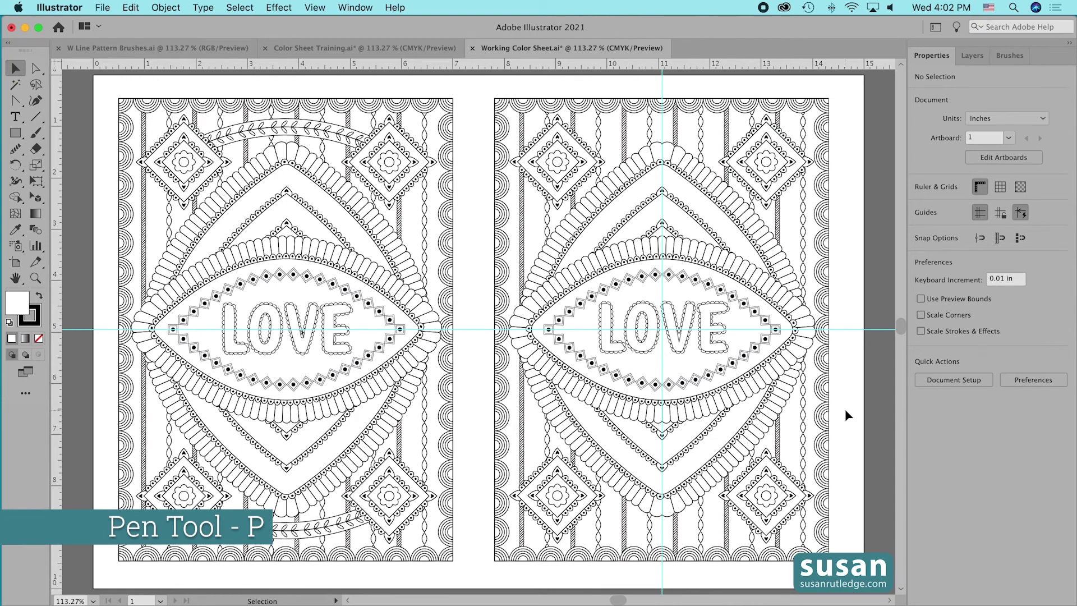
# Draw a straight horizontal line about 4.06 in long between the centers of the two upper diamonds with the Pen tool.
pyautogui.press('p')
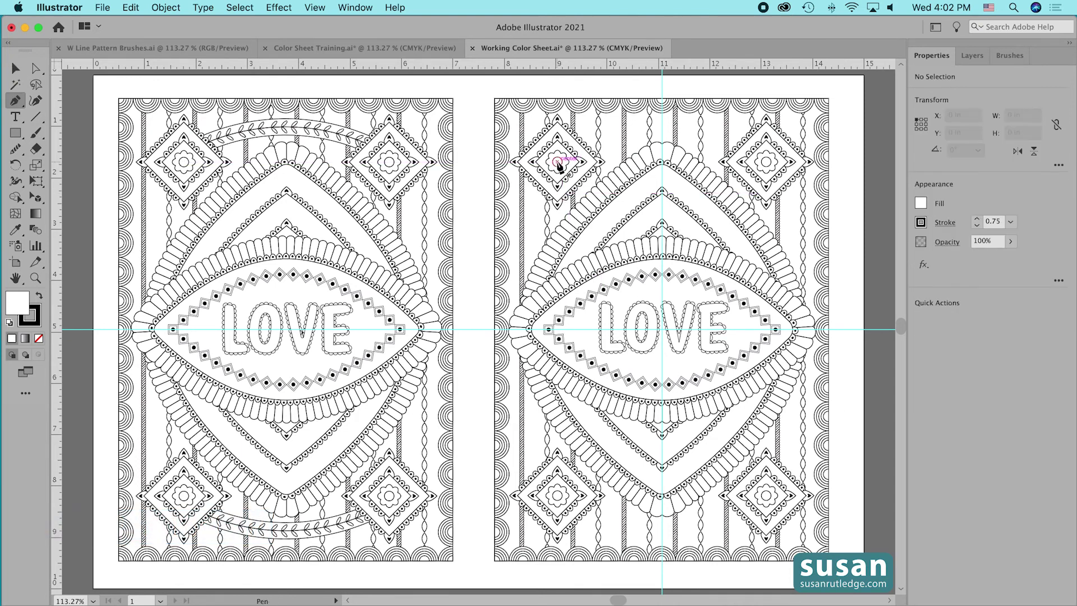
pyautogui.click(558, 162)
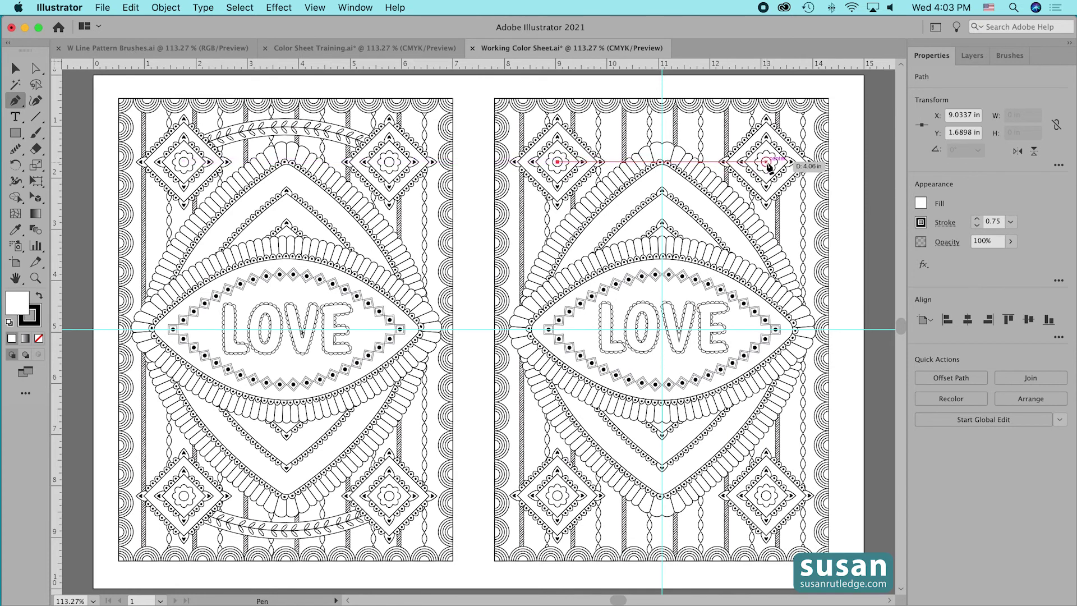
pyautogui.click(766, 162)
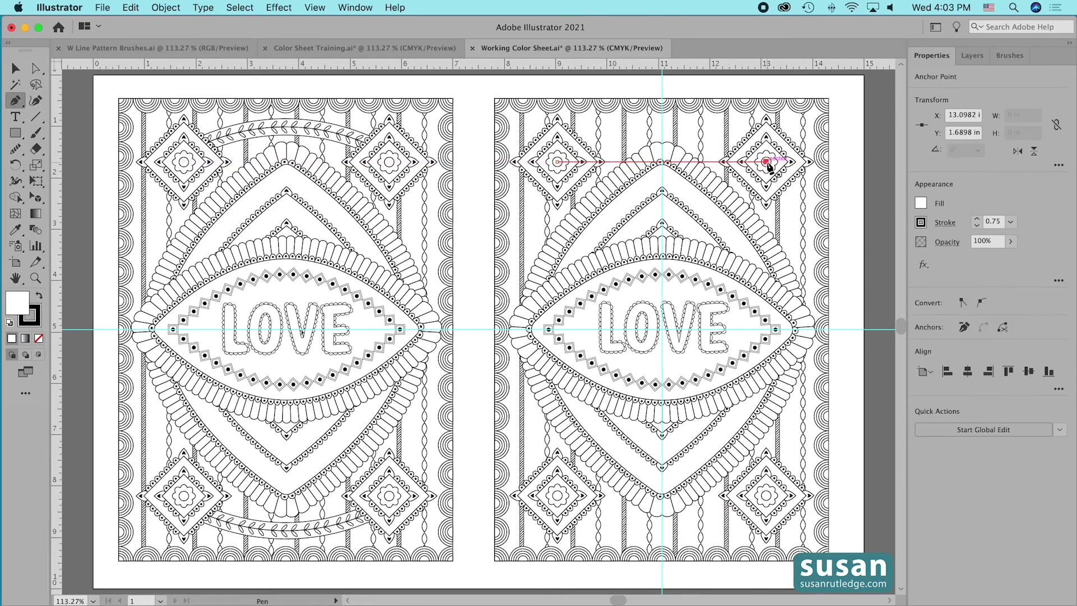
pyautogui.press('v')
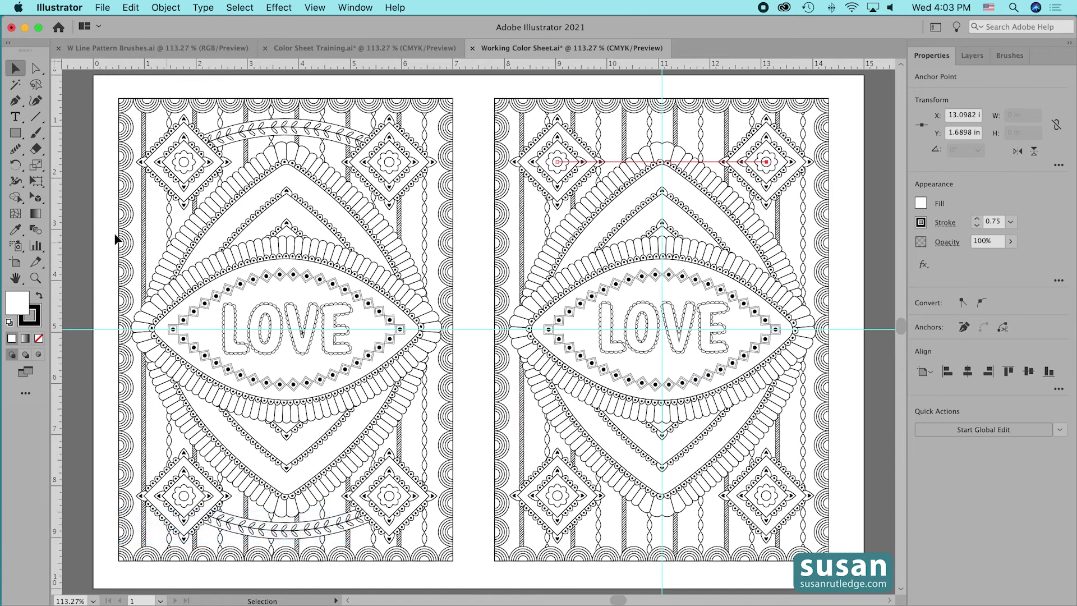
# Bend the line's midpoint upward with the Curvature tool into a symmetrical arch about 0.67 in high.
pyautogui.click(36, 102)
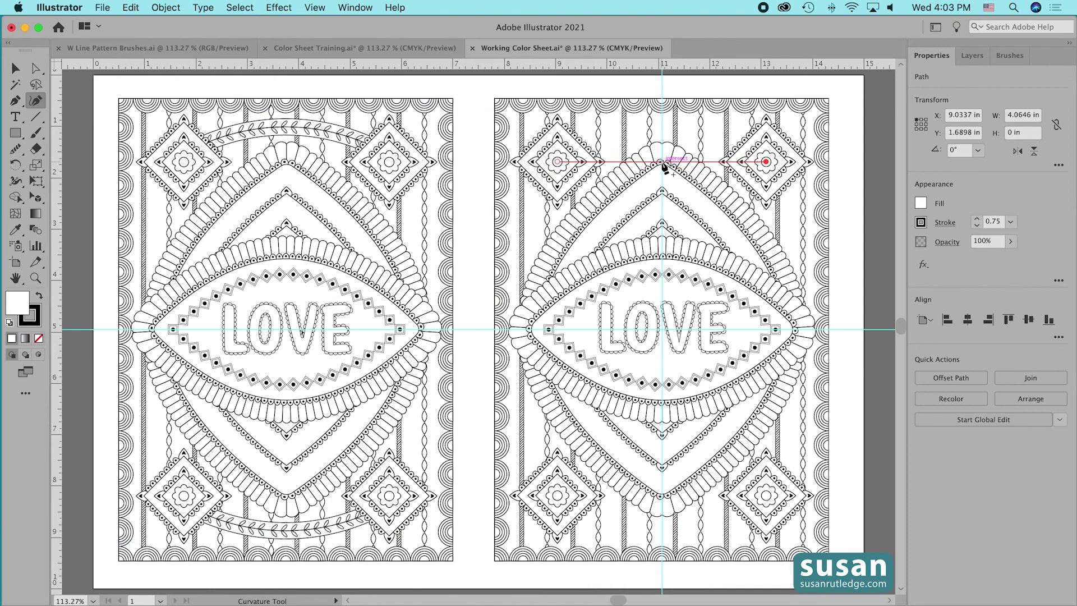
pyautogui.moveTo(663, 163); pyautogui.dragTo(662, 140)
pyautogui.moveTo(662, 136); pyautogui.dragTo(662, 128)
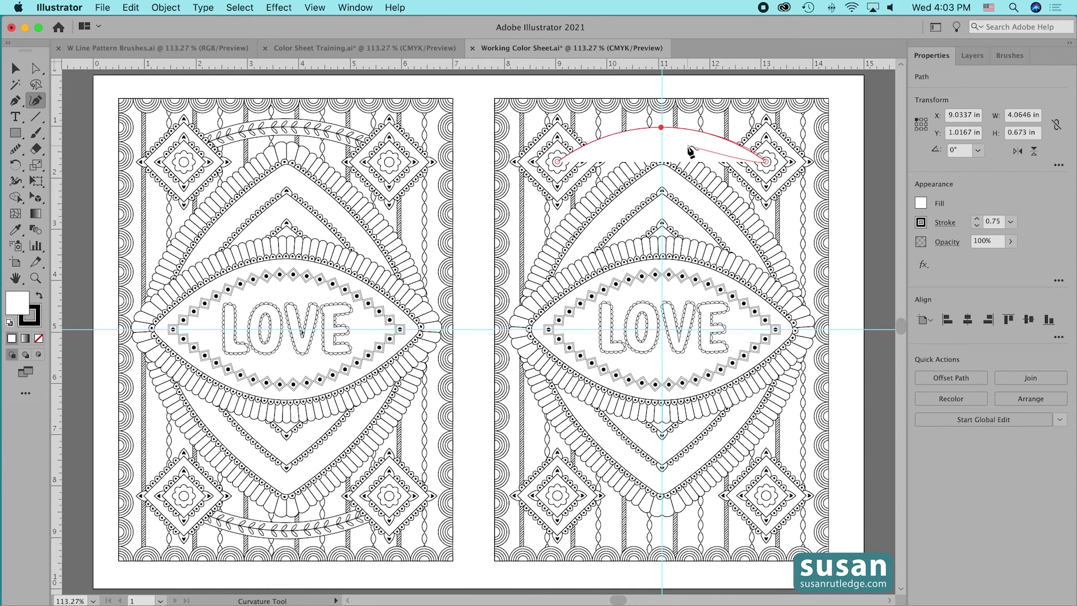
pyautogui.press('v')
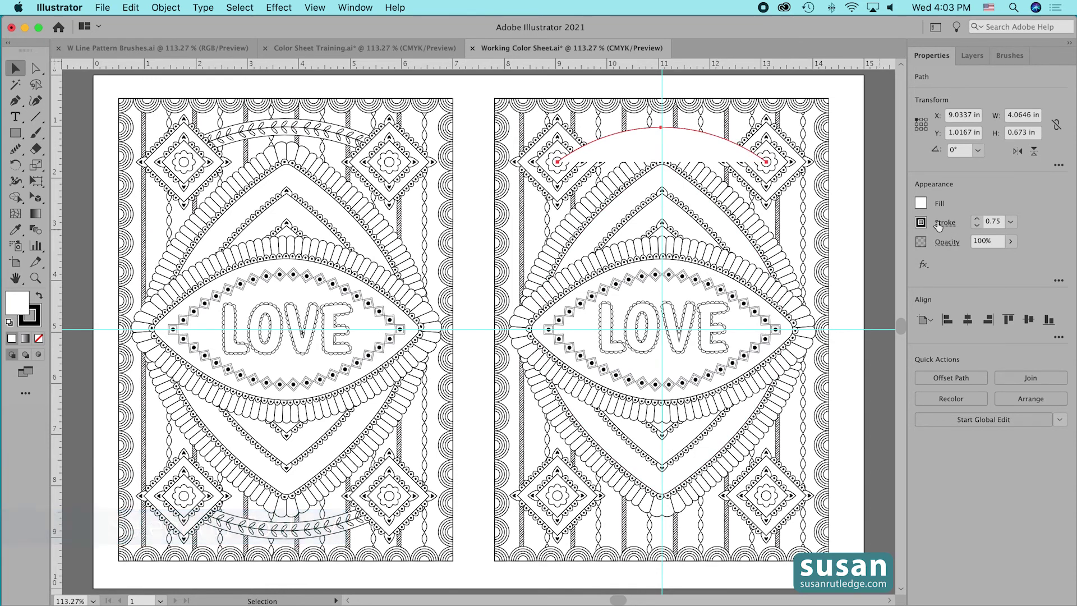
# Remove the arch's fill, apply the leafy vine pattern brush, and set its stroke weight to 0.75 pt.
pyautogui.click(921, 202)
pyautogui.click(779, 256)
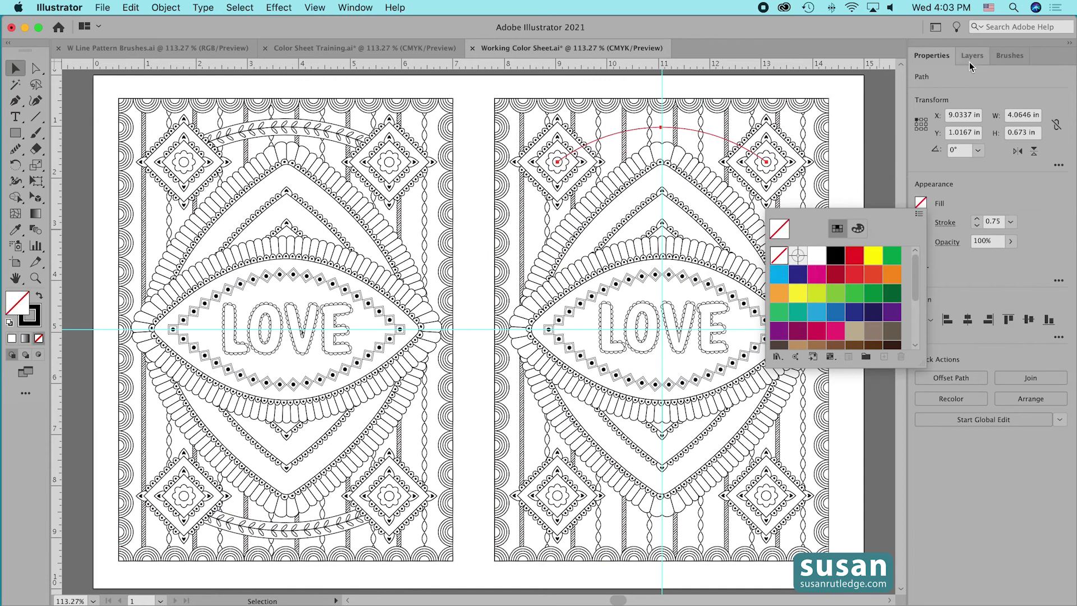
pyautogui.click(1007, 57)
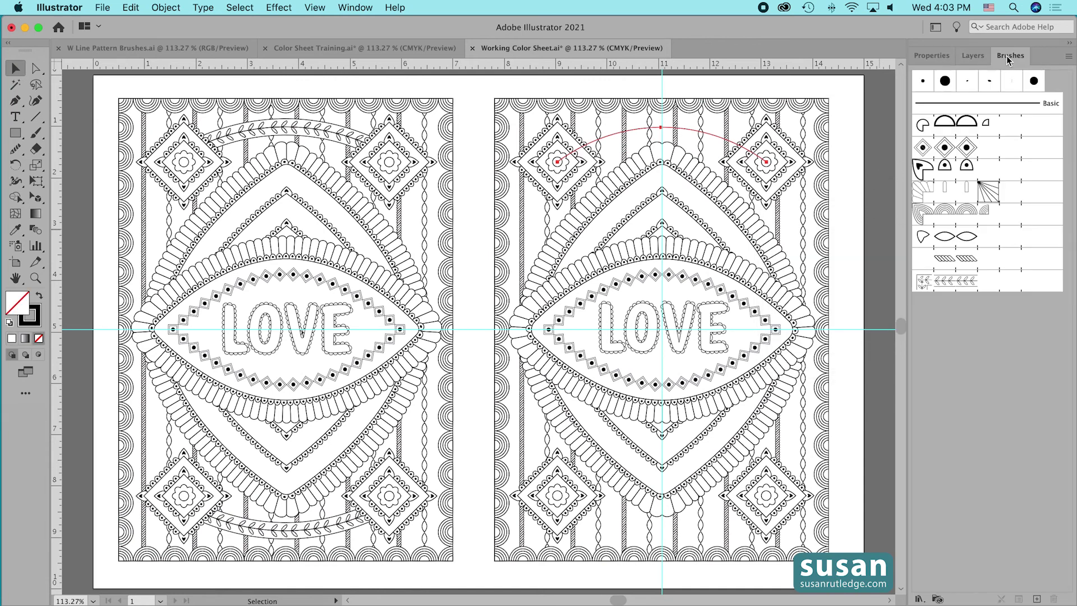
pyautogui.click(952, 282)
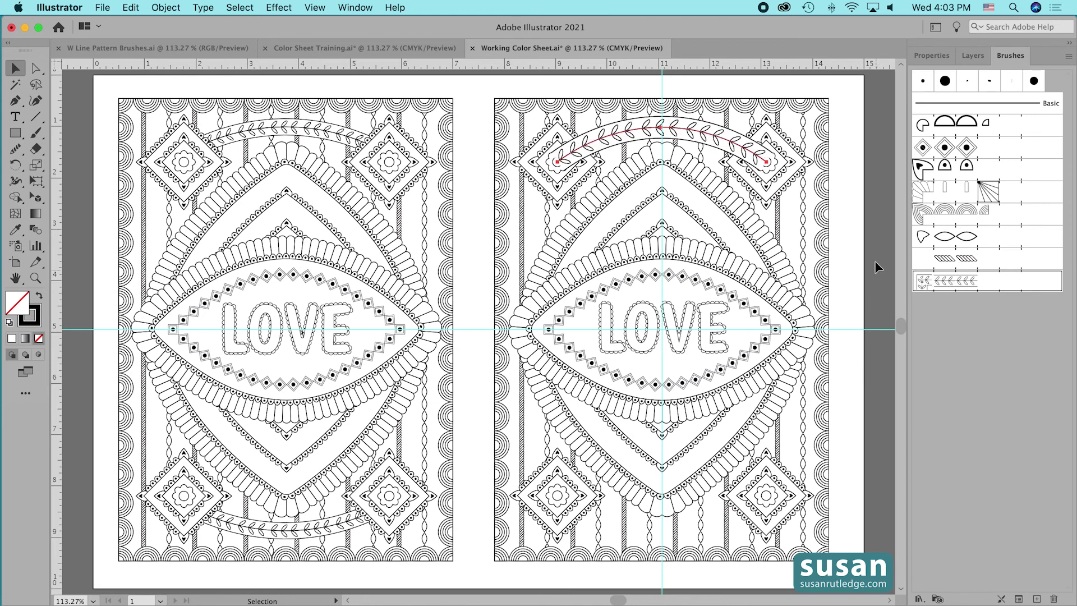
pyautogui.click(931, 56)
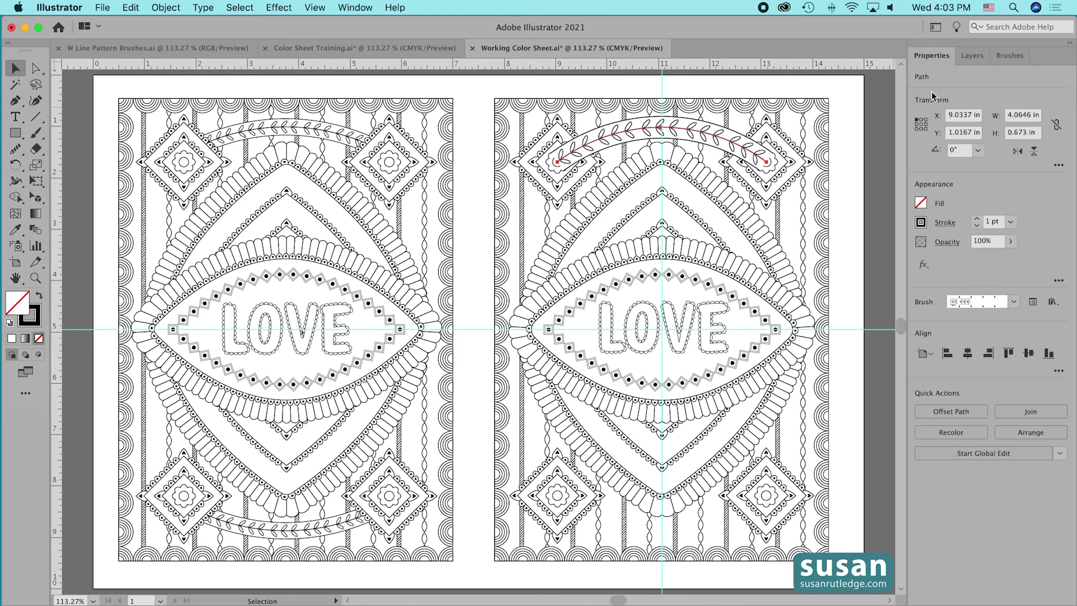
pyautogui.click(976, 225)
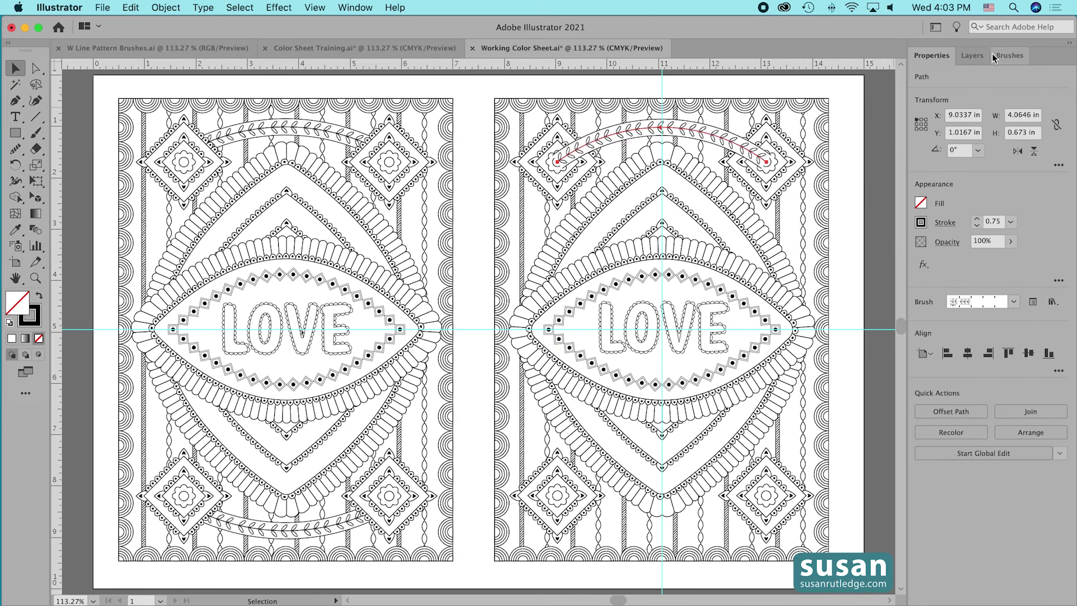
# Move the leafy arch path below the four diamond groups in the Working layer's stacking order.
pyautogui.click(973, 56)
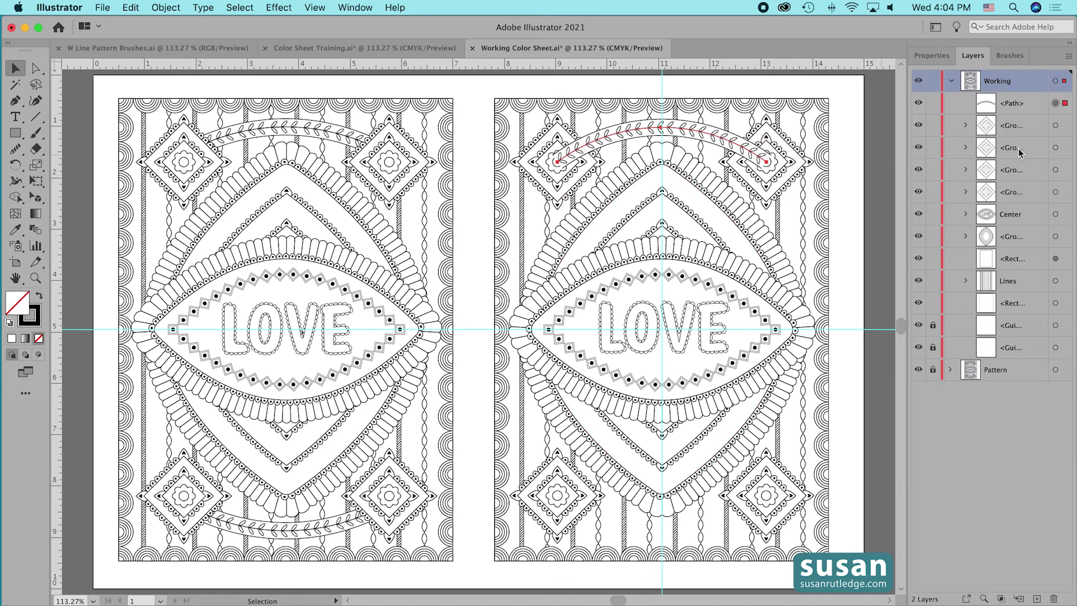
pyautogui.click(1028, 104)
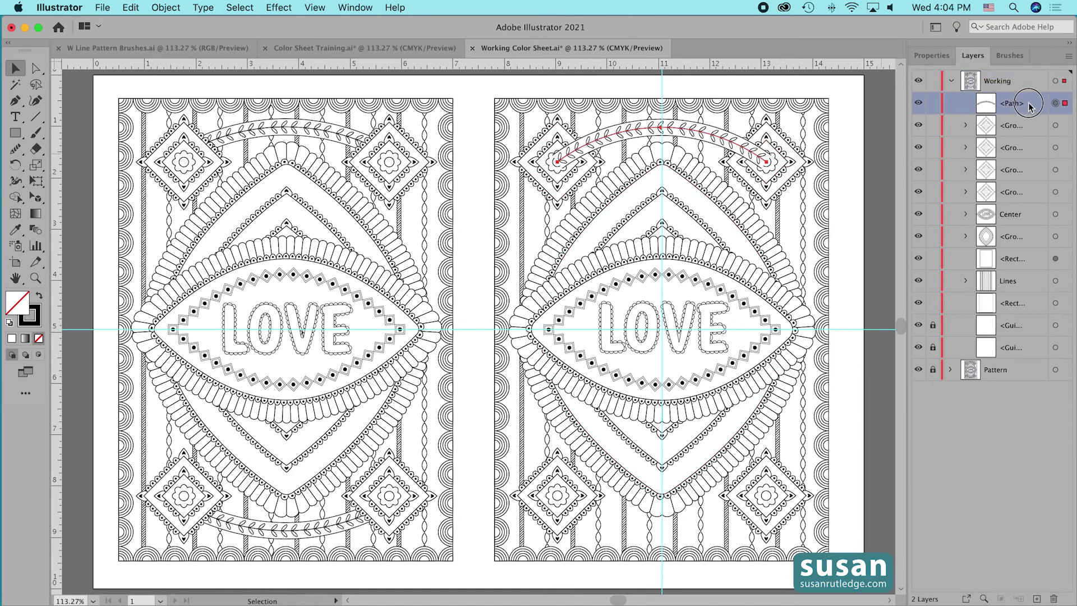
pyautogui.moveTo(1028, 103); pyautogui.dragTo(1027, 203)
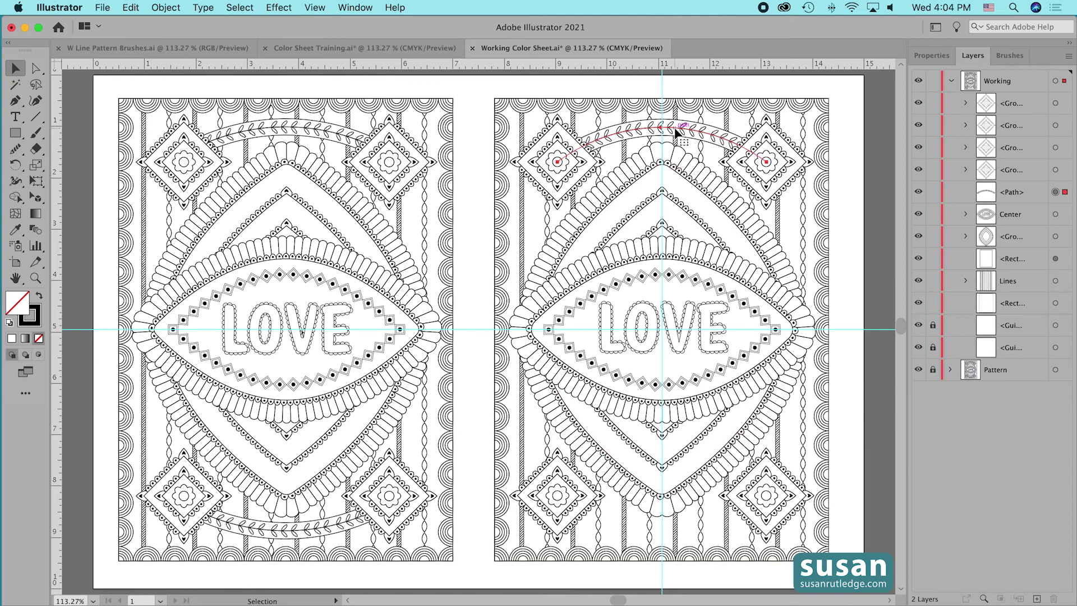
# Copy the leafy arch straight down to the lower diamonds and reflect the copy across the horizontal axis.
pyautogui.moveTo(676, 133); pyautogui.dragTo(674, 507)
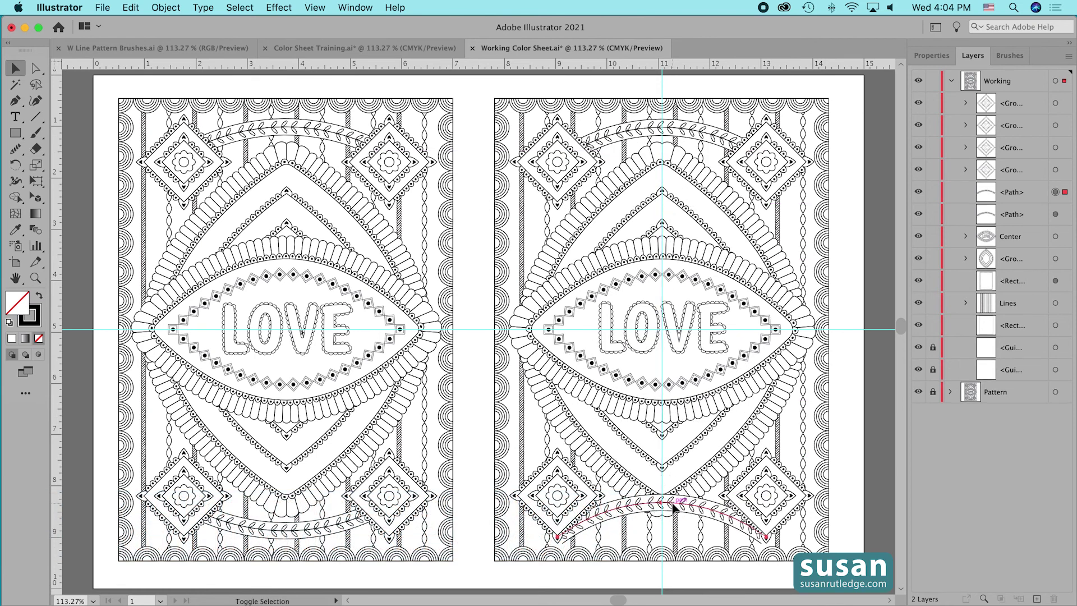
pyautogui.click(15, 165)
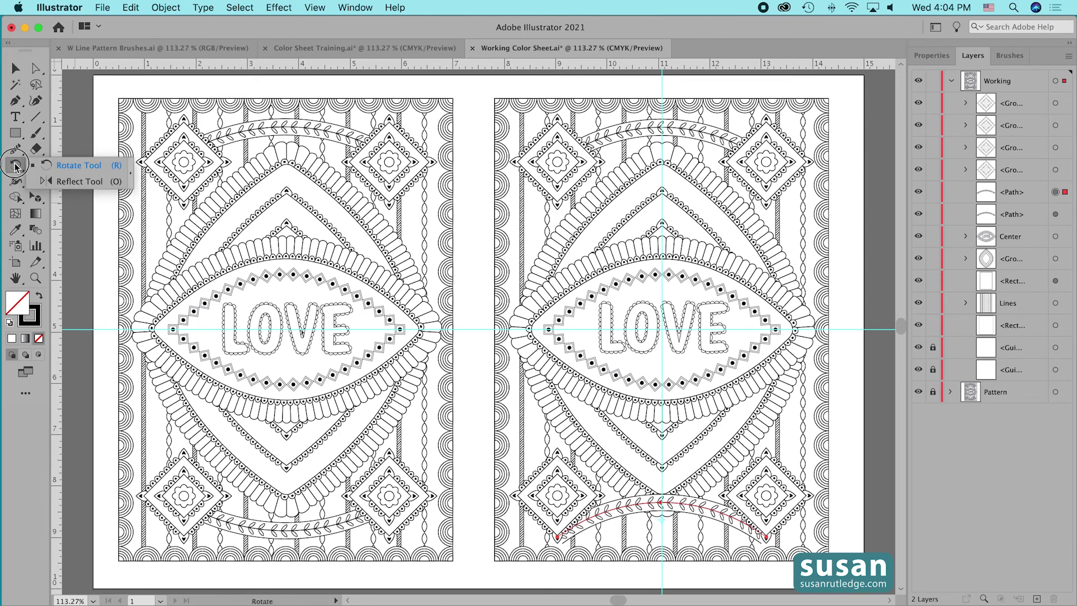
pyautogui.click(87, 187)
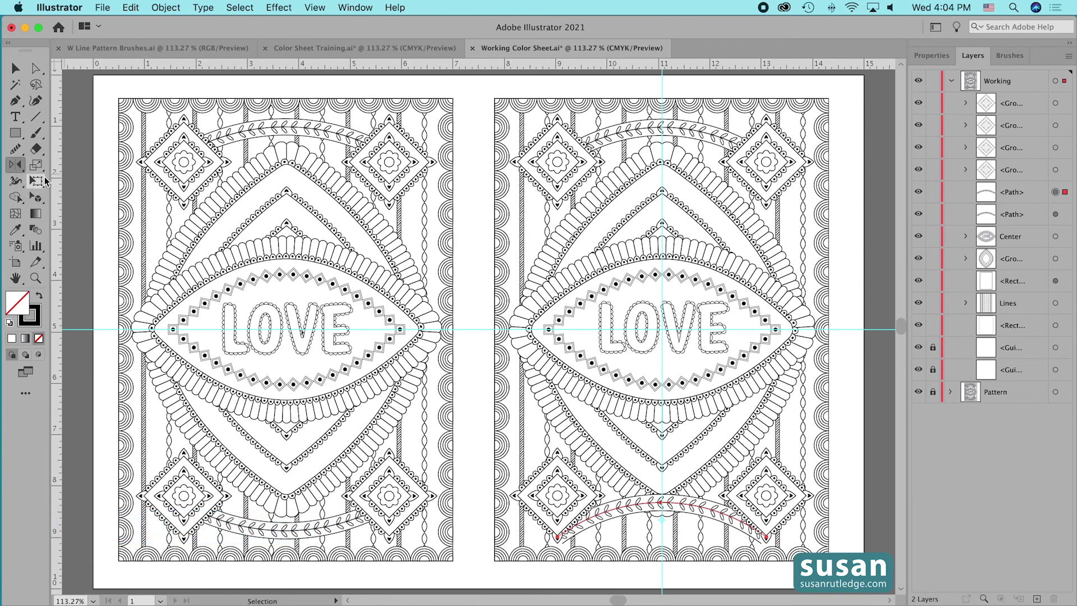
pyautogui.doubleClick(18, 168)
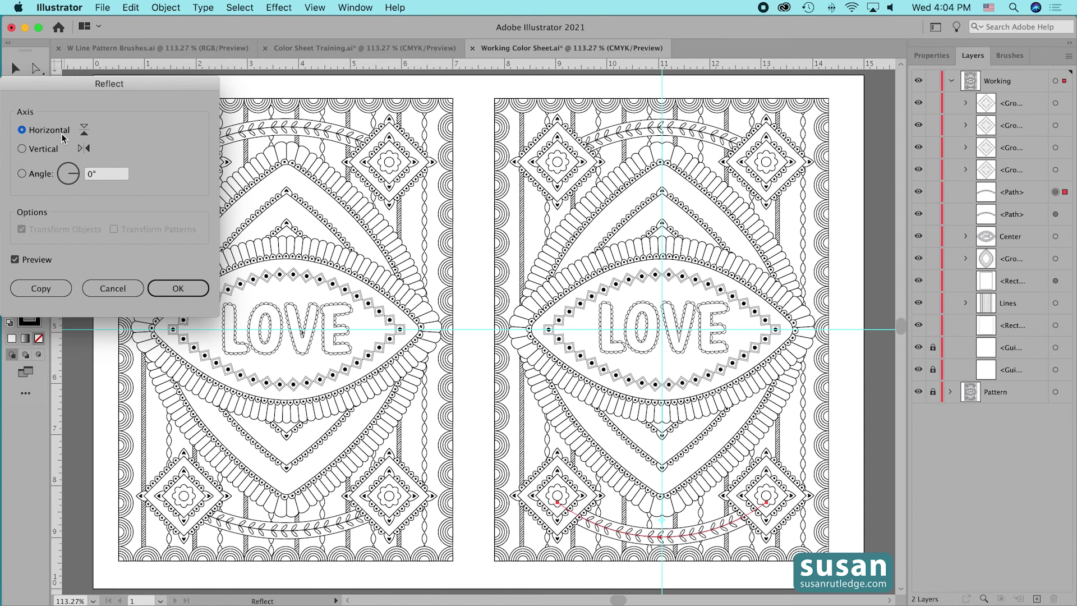
pyautogui.click(177, 288)
# Nudge the reflected leafy arch upward until its ends meet the centers of the two lower diamonds, and deselect it.
pyautogui.press('Up')
pyautogui.press('Up')
pyautogui.press('Up')
pyautogui.press('Up')
pyautogui.press('Up')
pyautogui.press('Up')
pyautogui.press('Up')
pyautogui.press('Up')
pyautogui.press('Up')
pyautogui.press('Up')
pyautogui.press('Up')
pyautogui.press('Up')
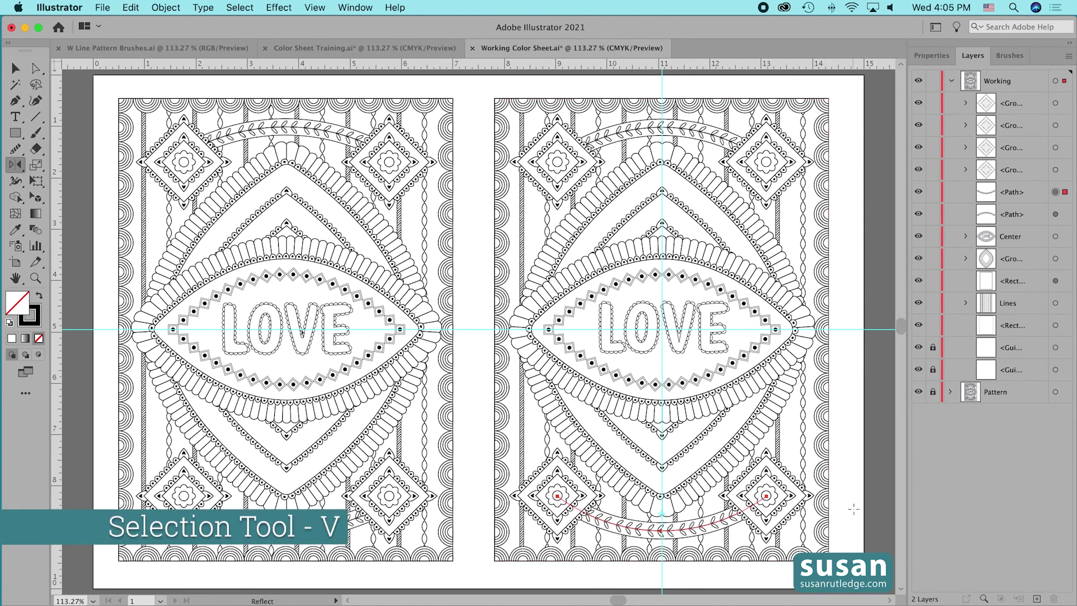
pyautogui.press('v')
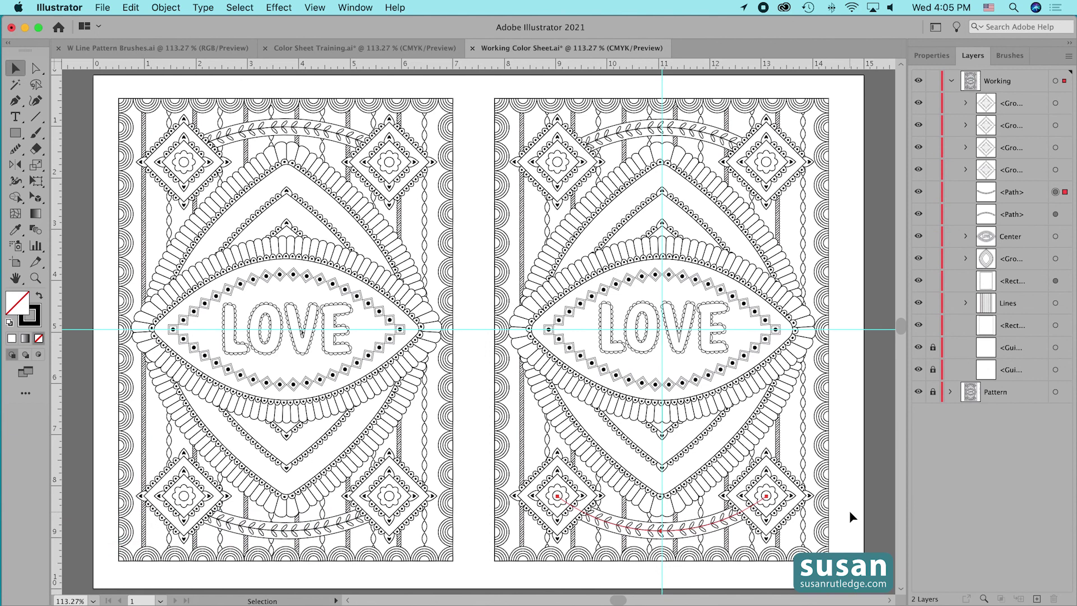
pyautogui.click(878, 311)
# Unlock and delete the horizontal and vertical guides in the Working layer.
pyautogui.click(933, 370)
pyautogui.click(932, 348)
pyautogui.click(876, 337)
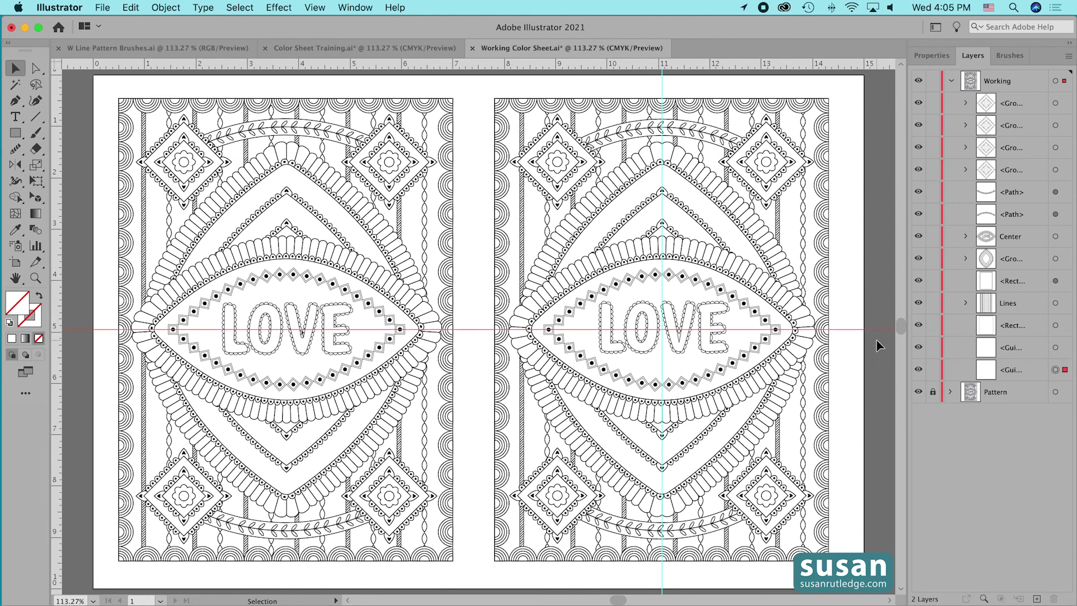
pyautogui.press('Delete')
pyautogui.click(663, 80)
pyautogui.press('Delete')
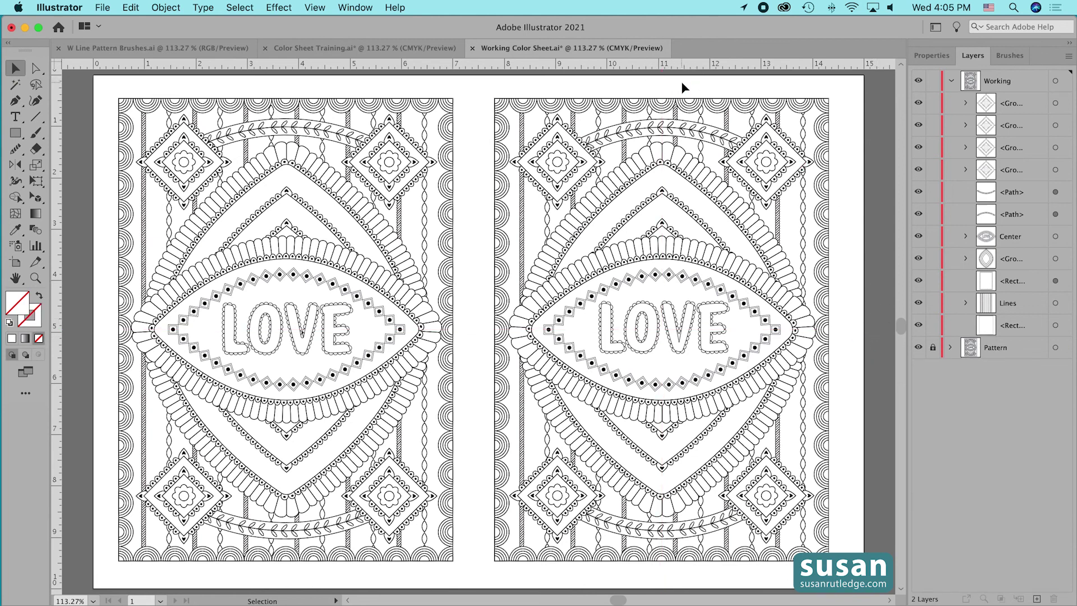